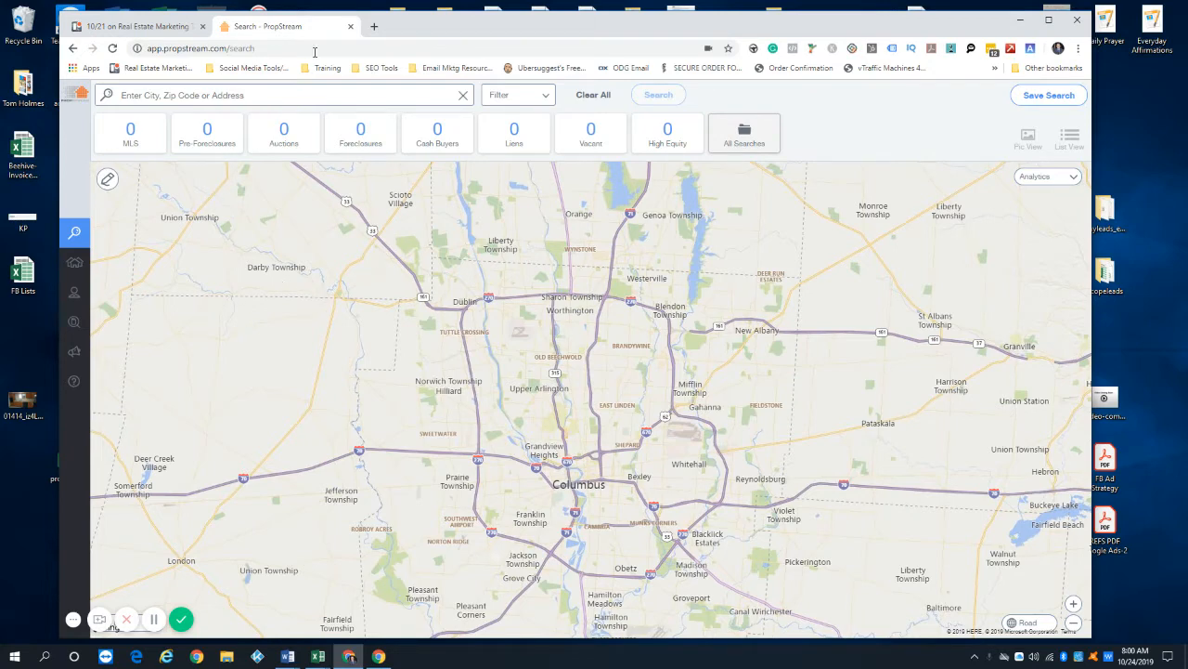
Search for properties in Franklin County, OH
click(300, 94)
text(fr)
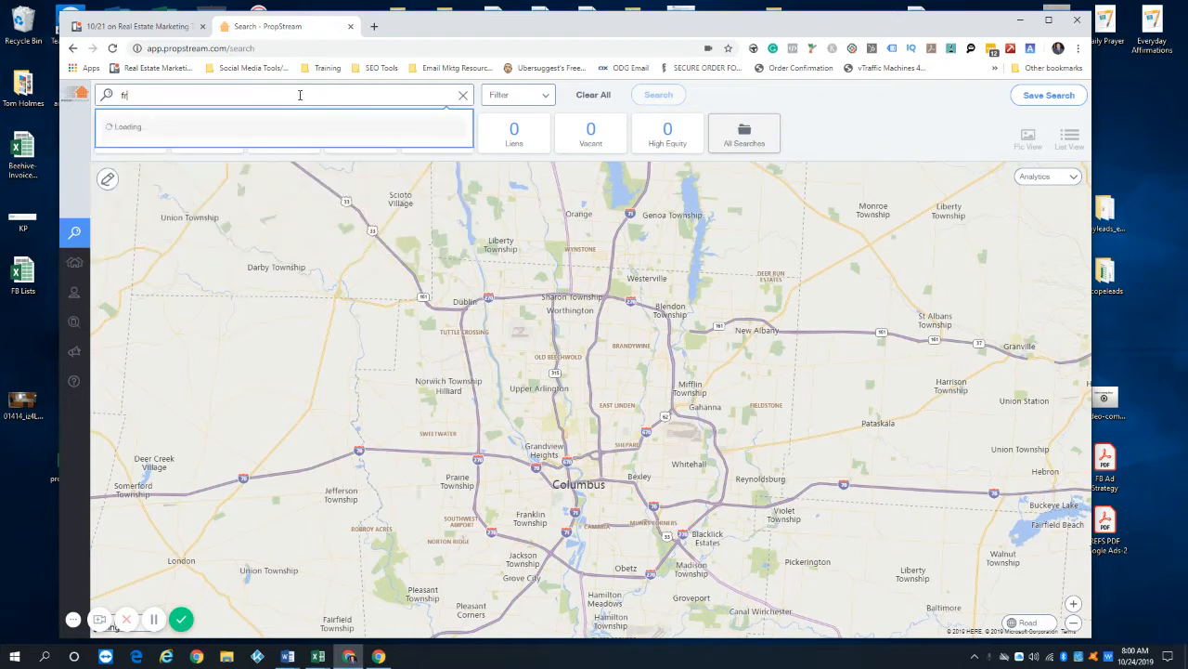
text(anklin county,)
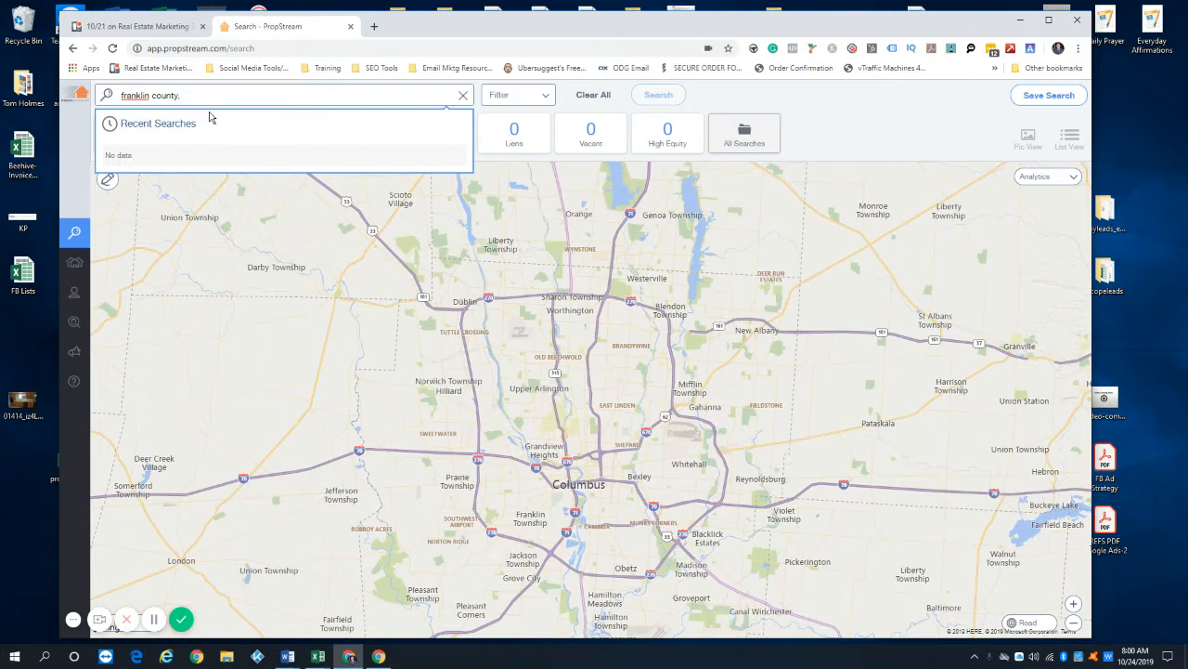
text(oh)
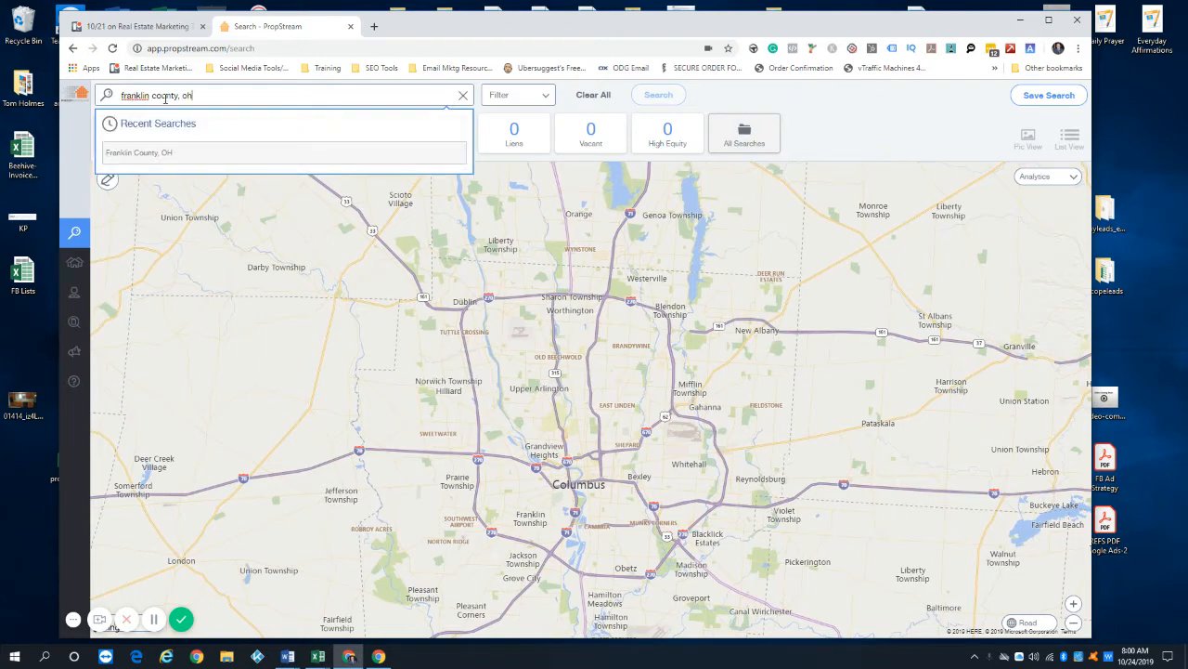
click(157, 152)
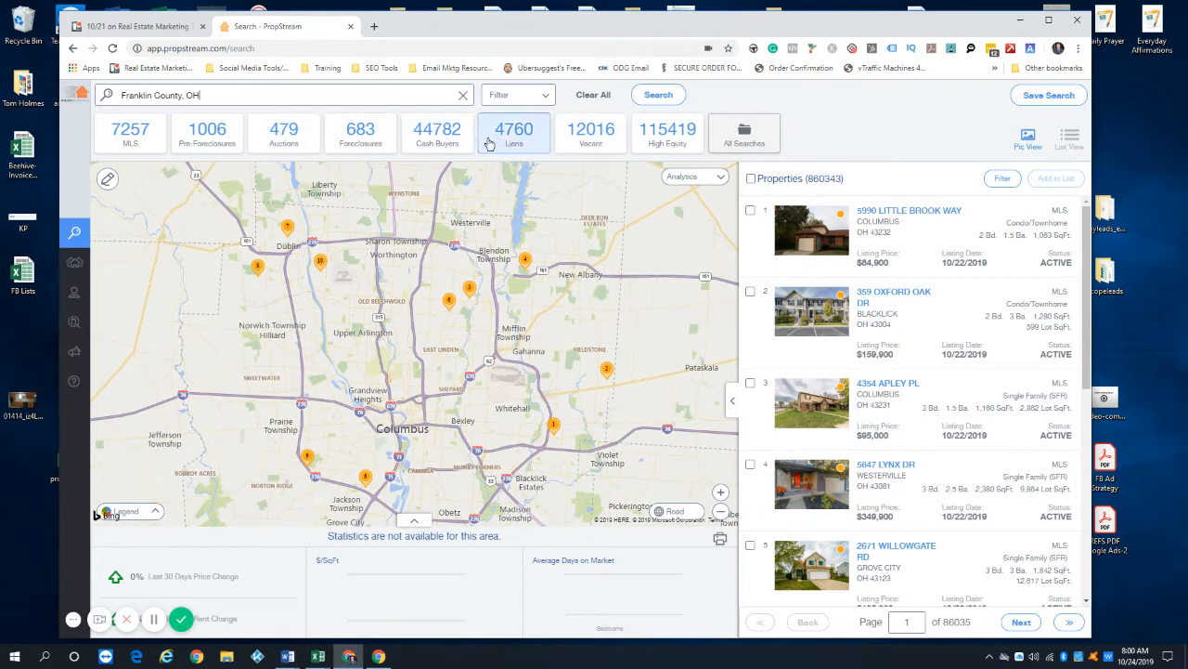
Filter the Franklin County results to owner-occupied properties of the Single Family property type
click(522, 102)
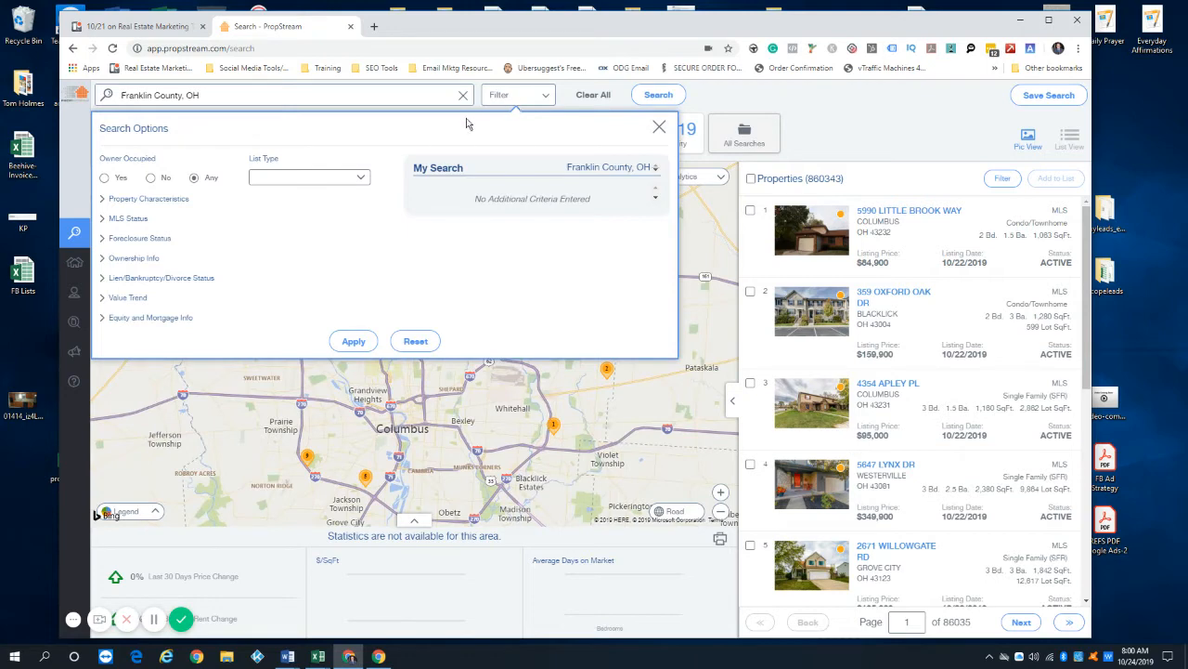
click(104, 178)
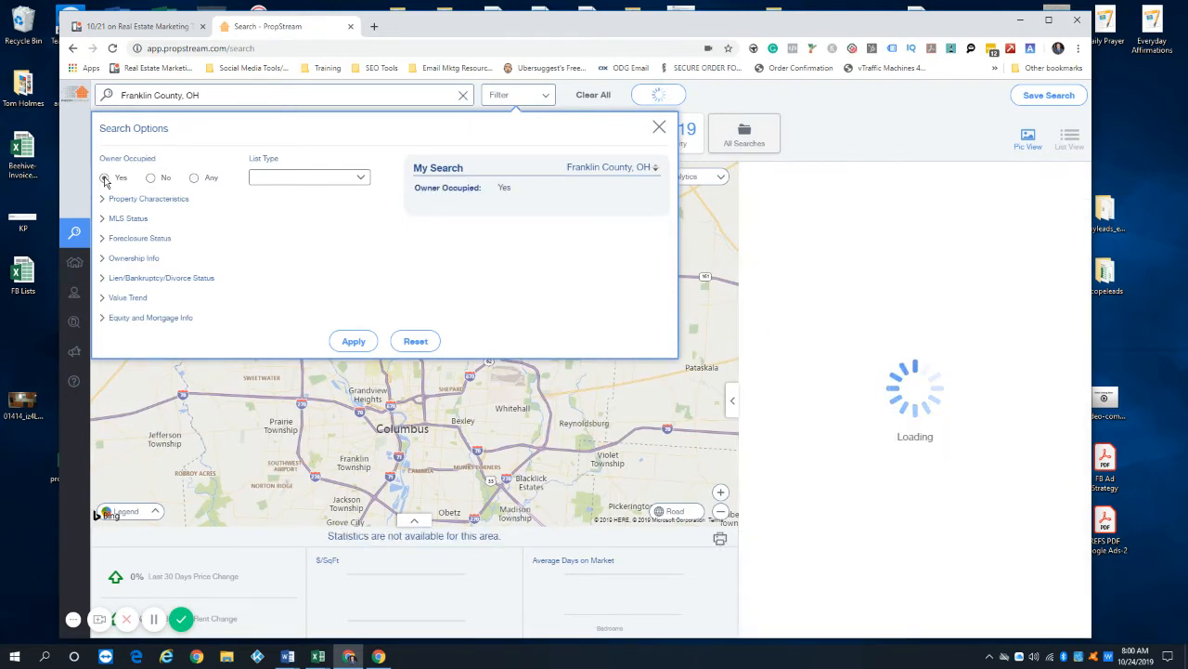
click(153, 200)
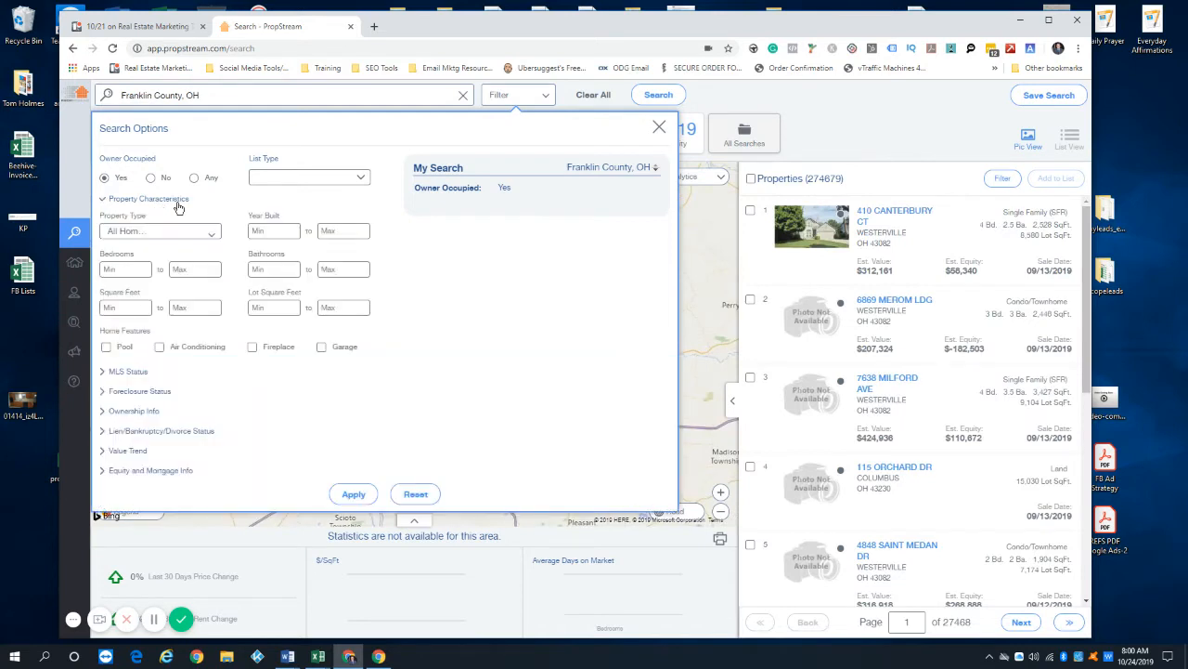
click(192, 232)
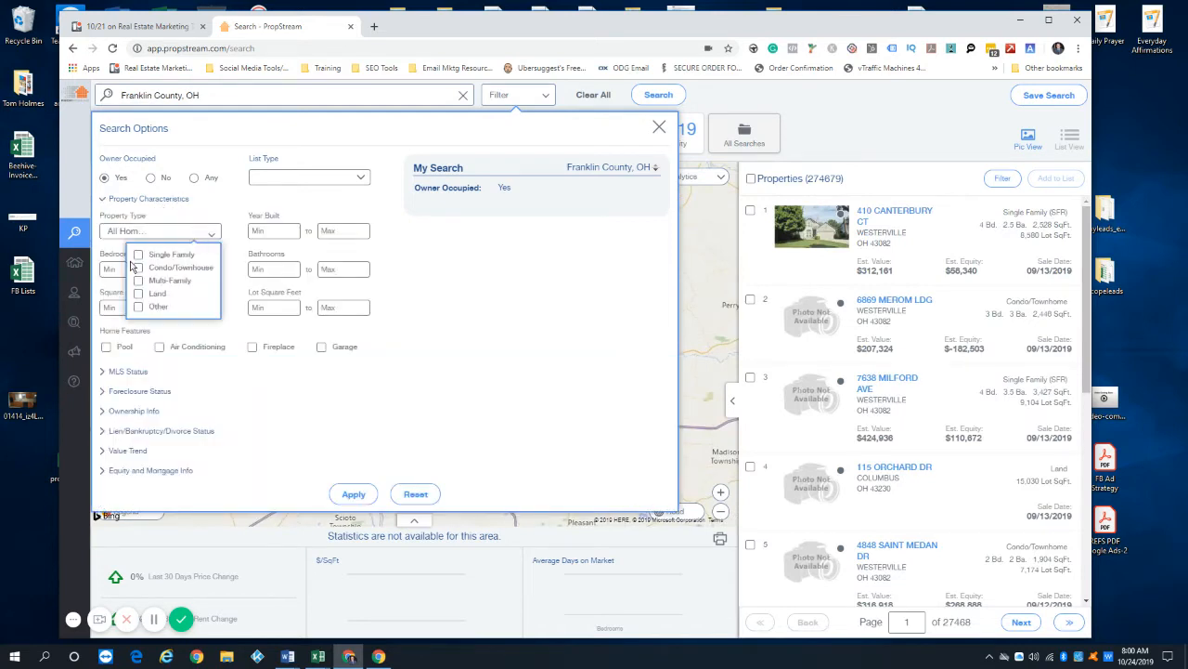
click(138, 254)
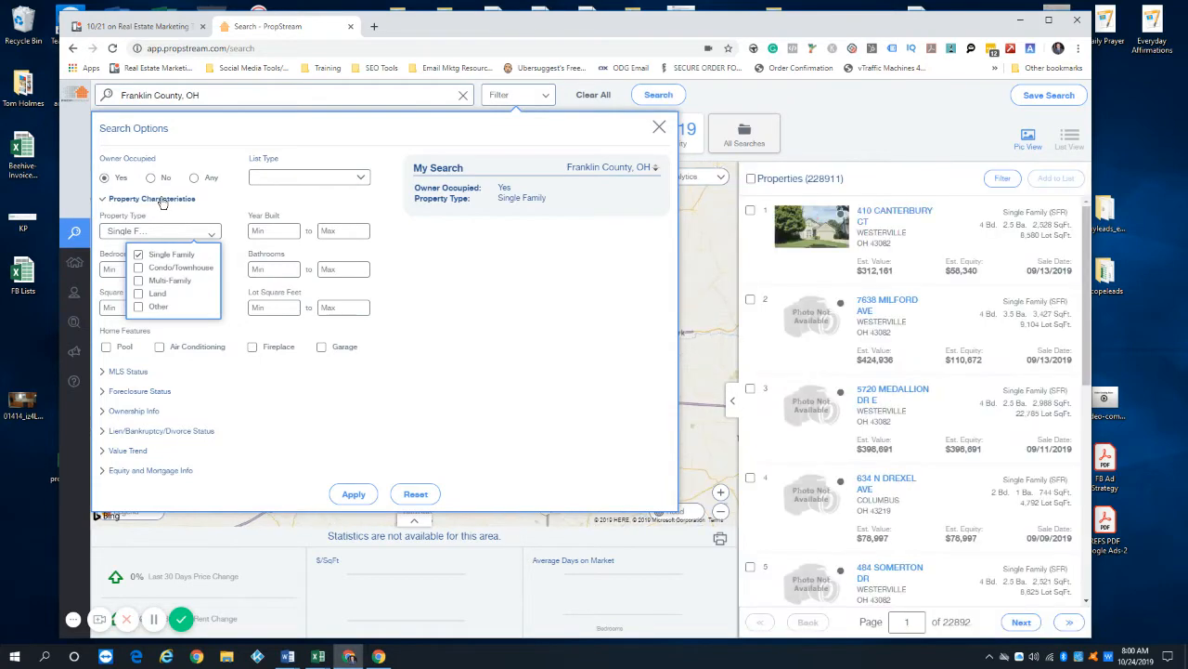
click(162, 201)
click(163, 200)
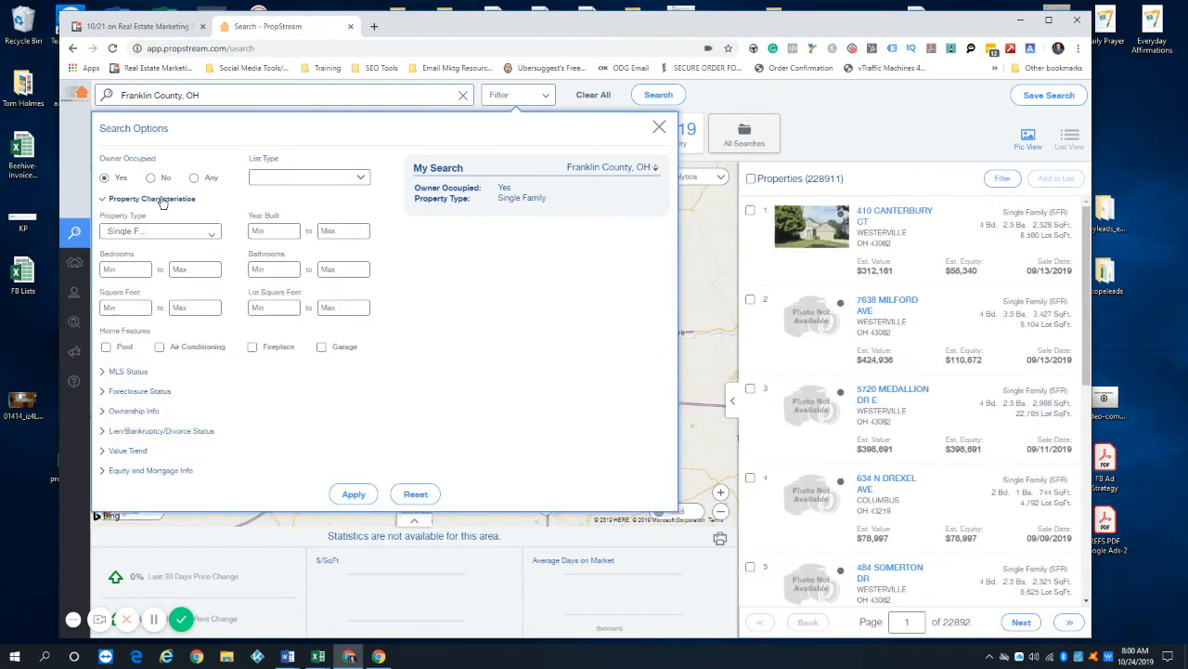
click(167, 200)
click(171, 200)
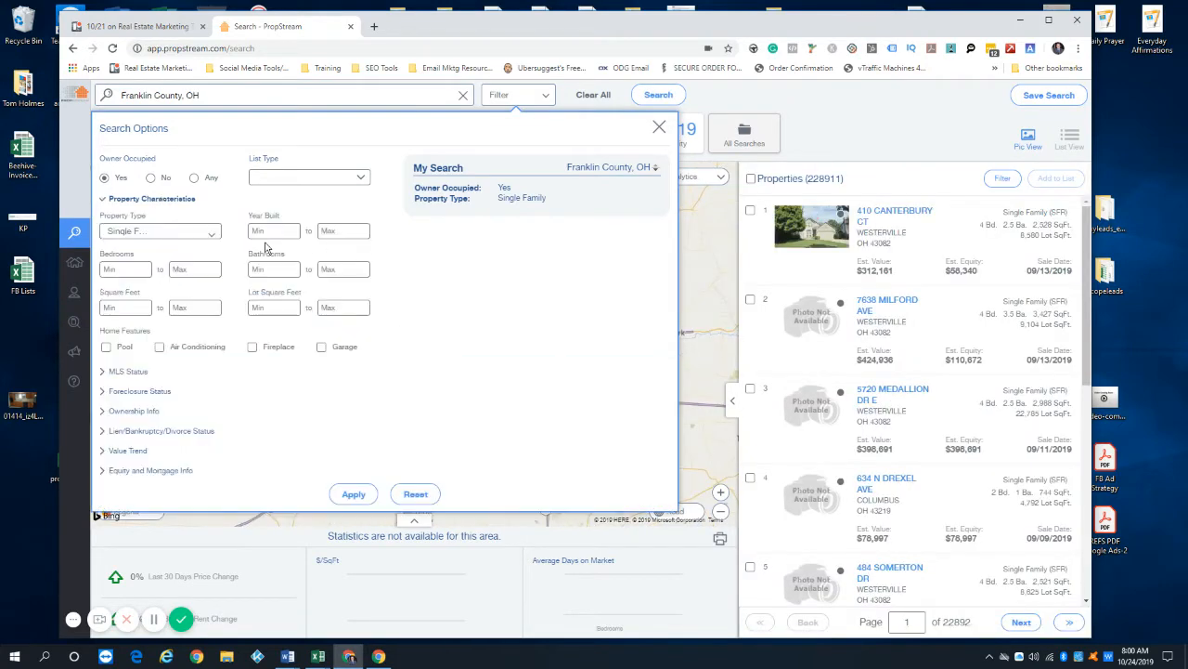
click(182, 202)
Exclude listed properties by setting the On Market criterion in the MLS status filters to No
click(141, 219)
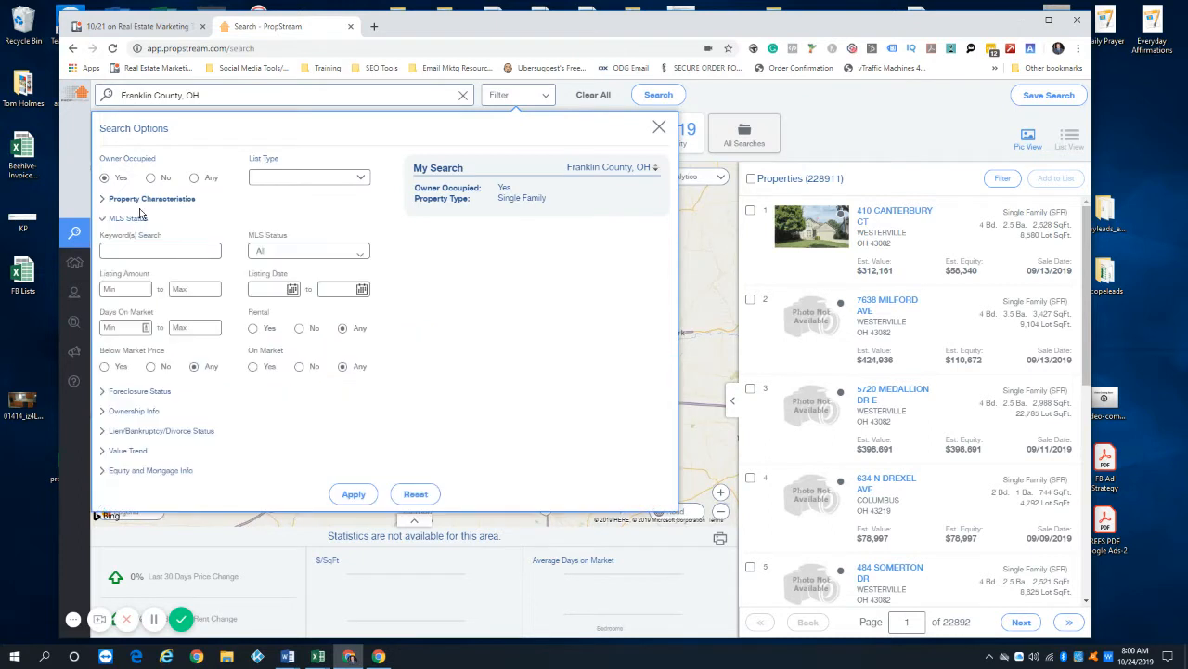
click(302, 366)
click(300, 369)
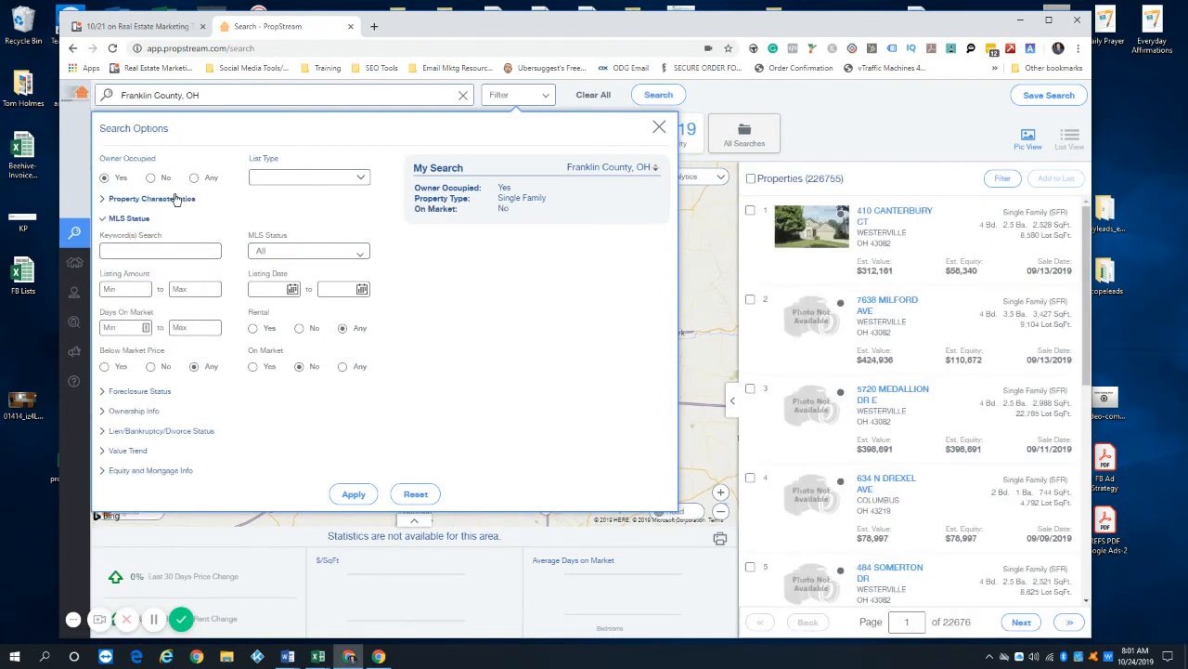
click(139, 219)
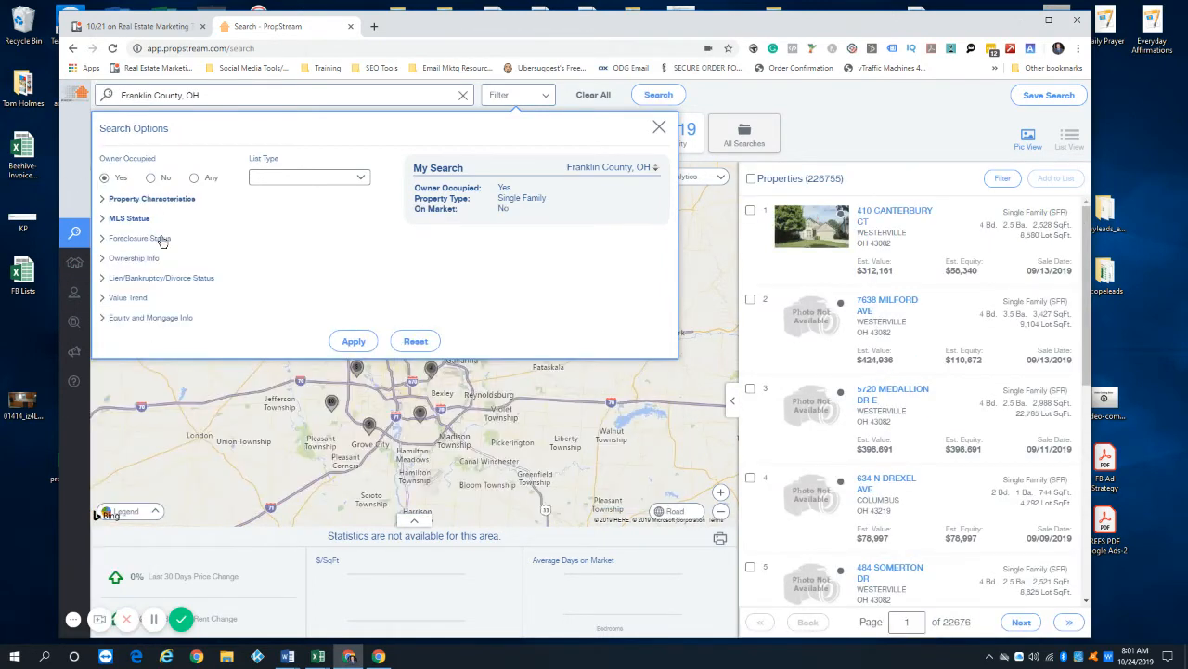
Set the foreclosure status filter to None
click(162, 238)
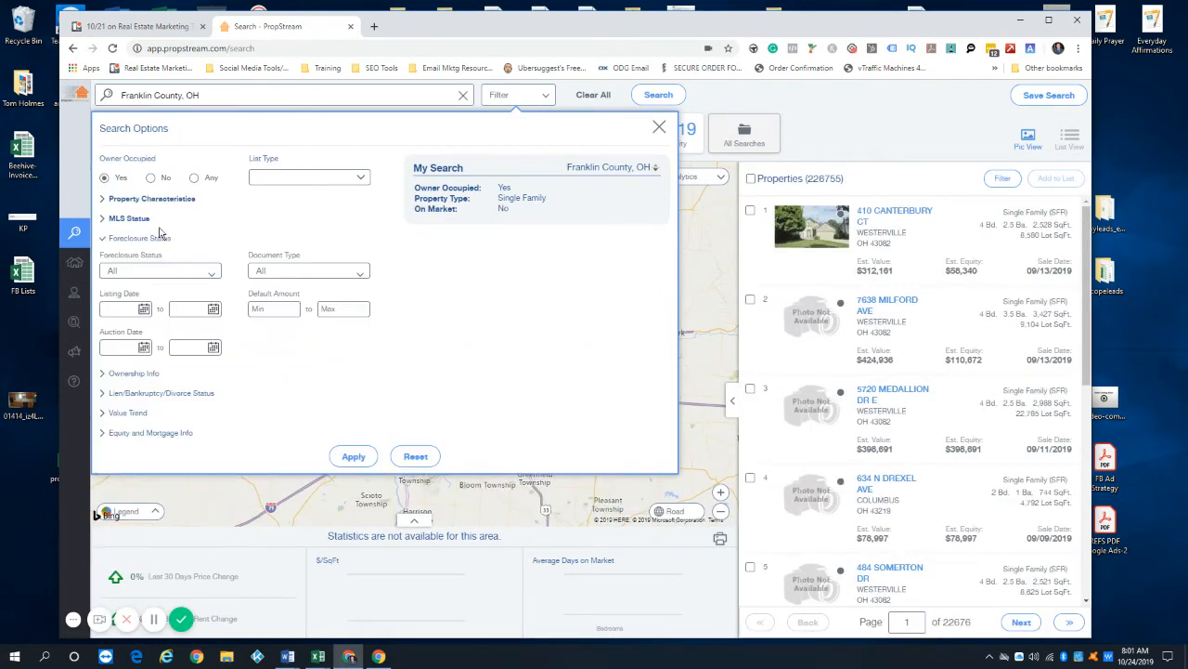
click(200, 277)
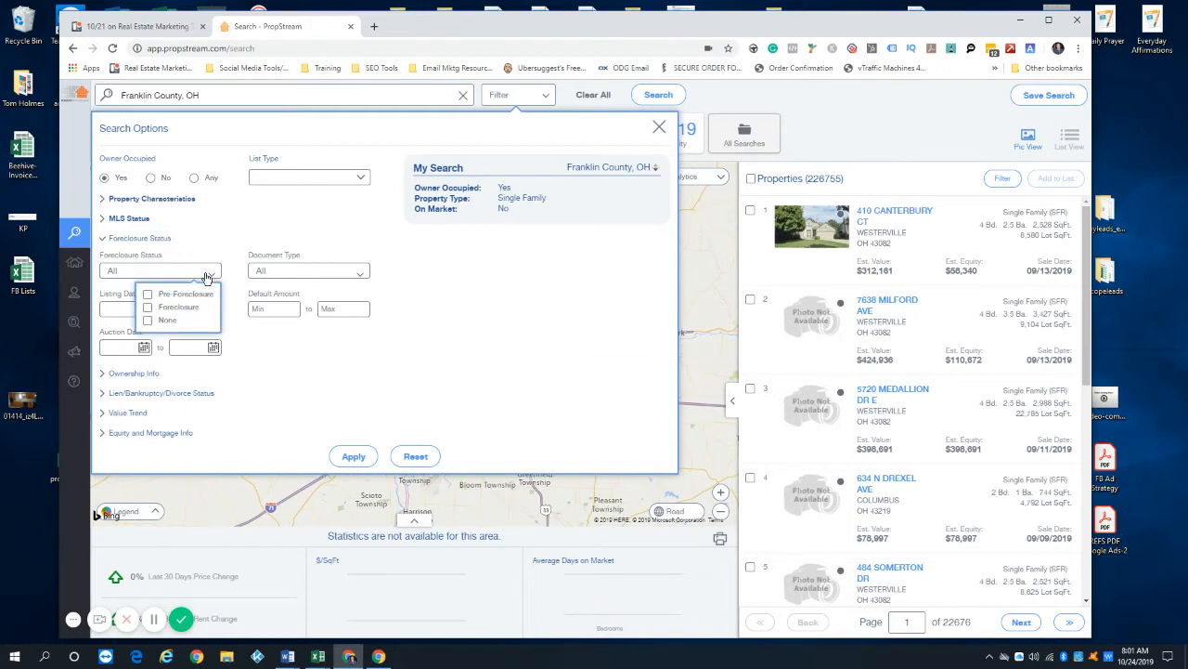
click(146, 320)
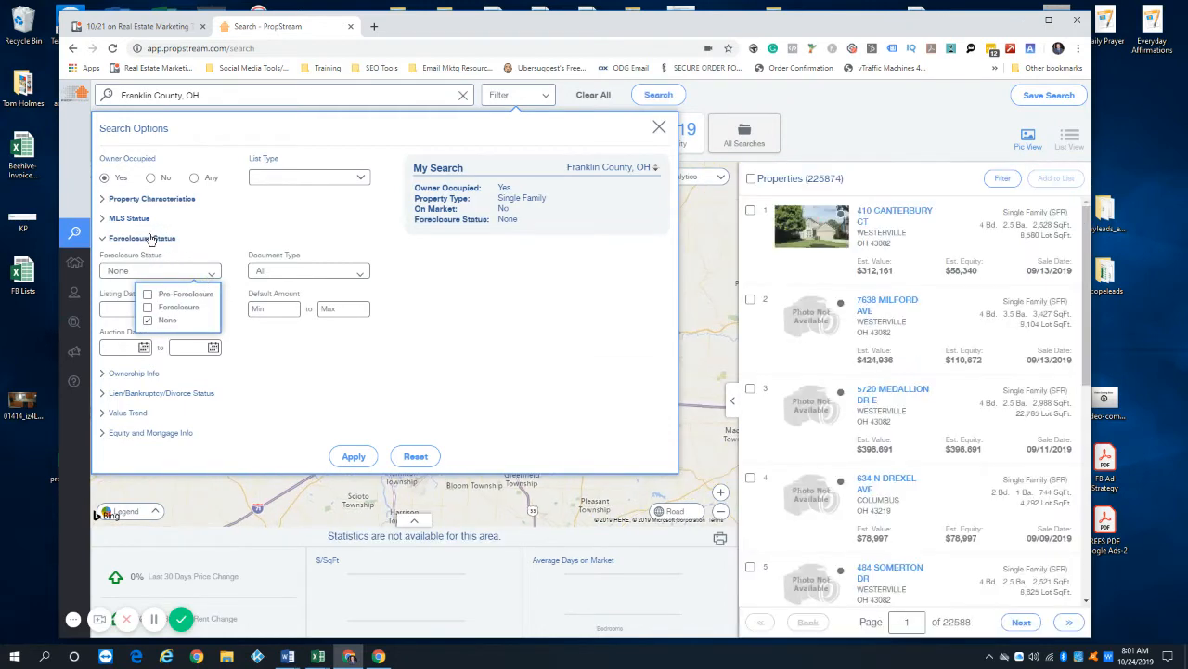
click(148, 239)
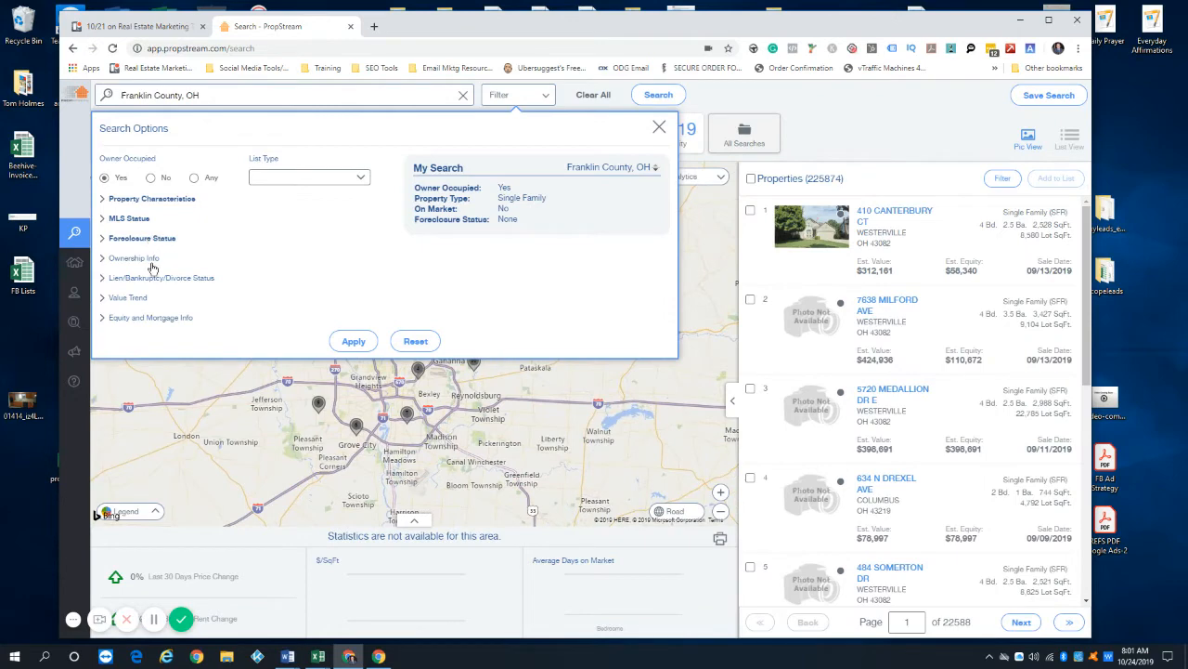
Restrict the ownership filters to the Individual owner type with a minimum of 3 years of ownership
click(149, 259)
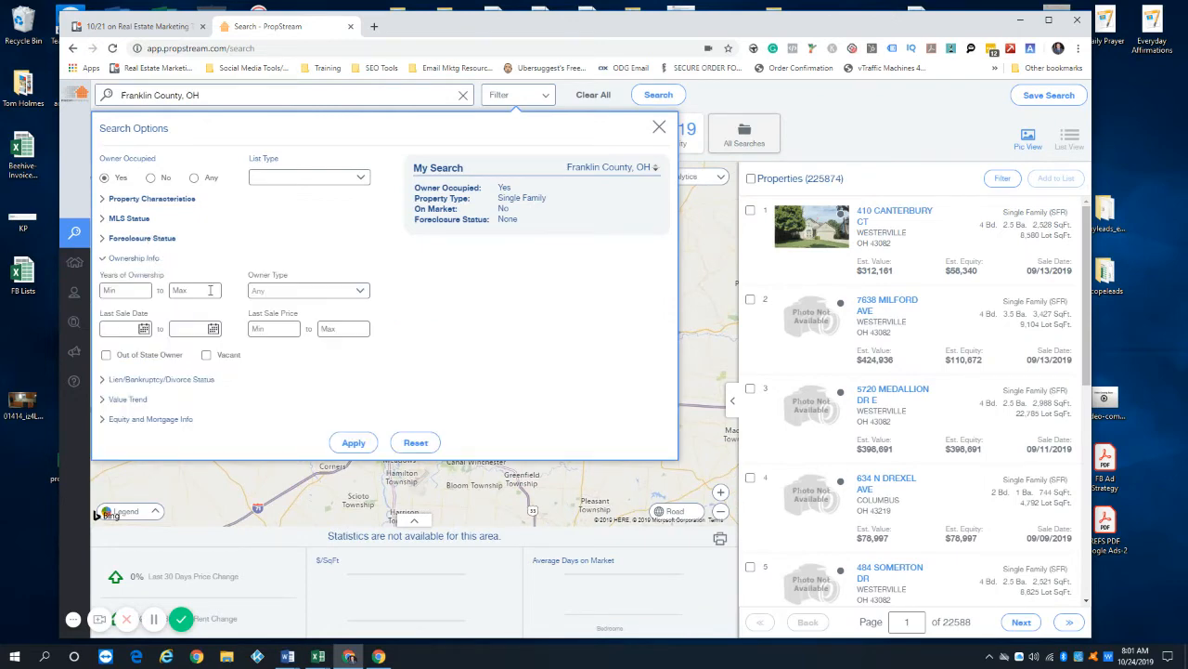
click(297, 292)
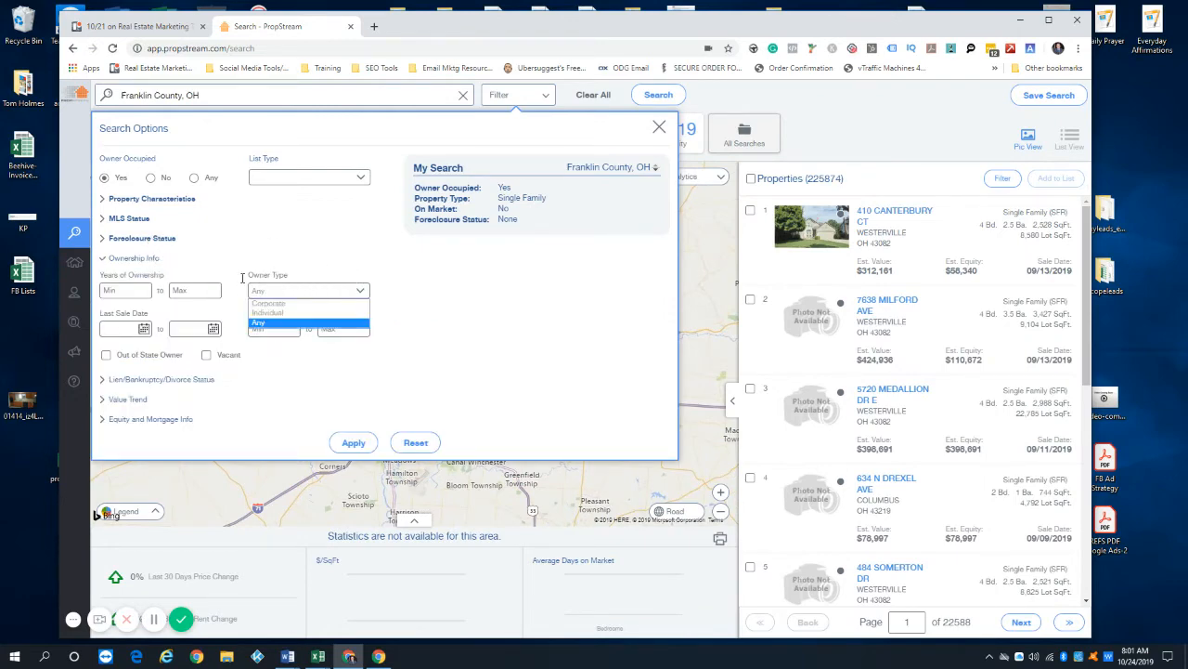
click(266, 313)
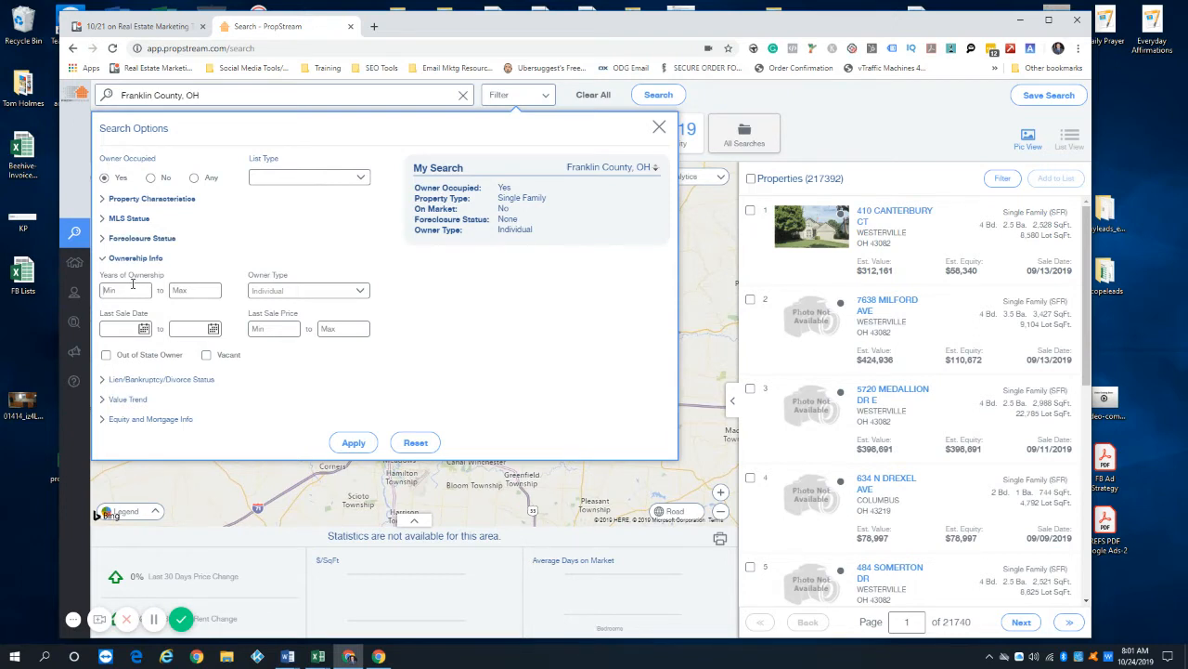
click(133, 288)
text(3)
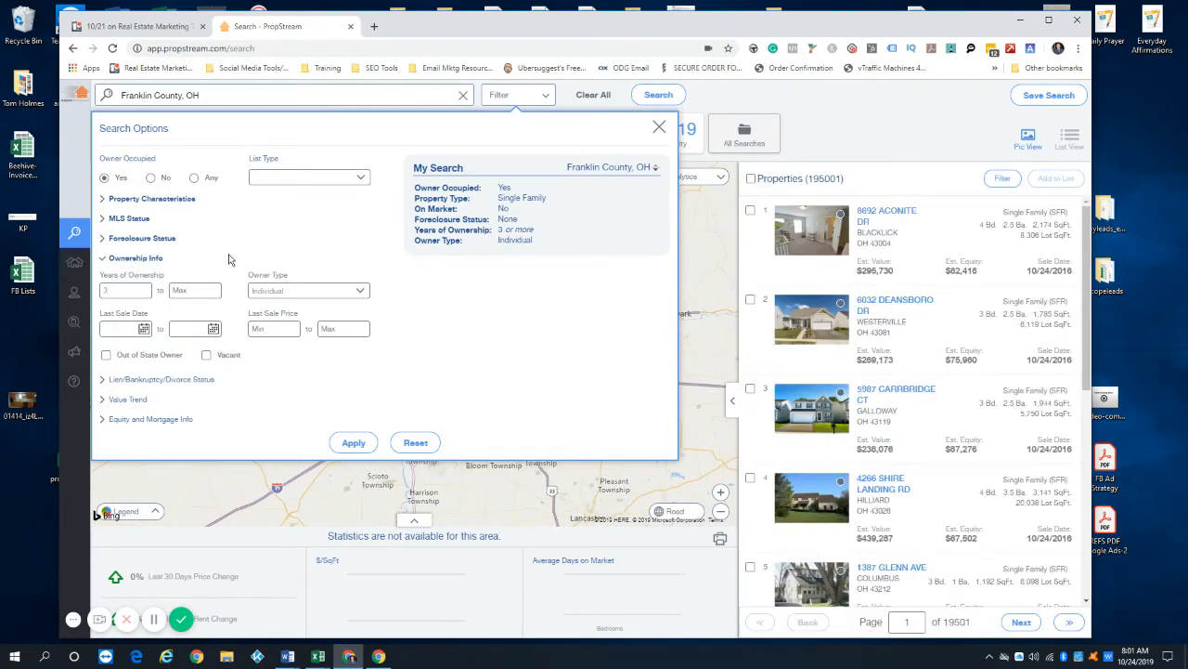
click(136, 258)
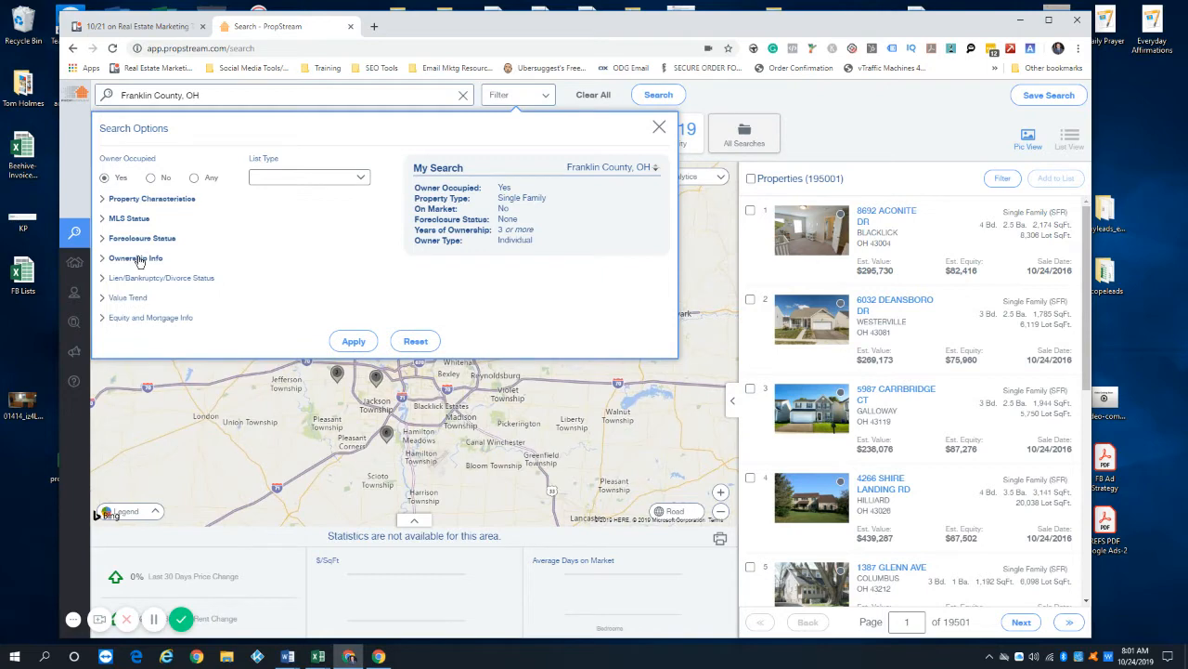
Set the minimum estimated equity percentage to 20 in the equity and mortgage filters
click(175, 318)
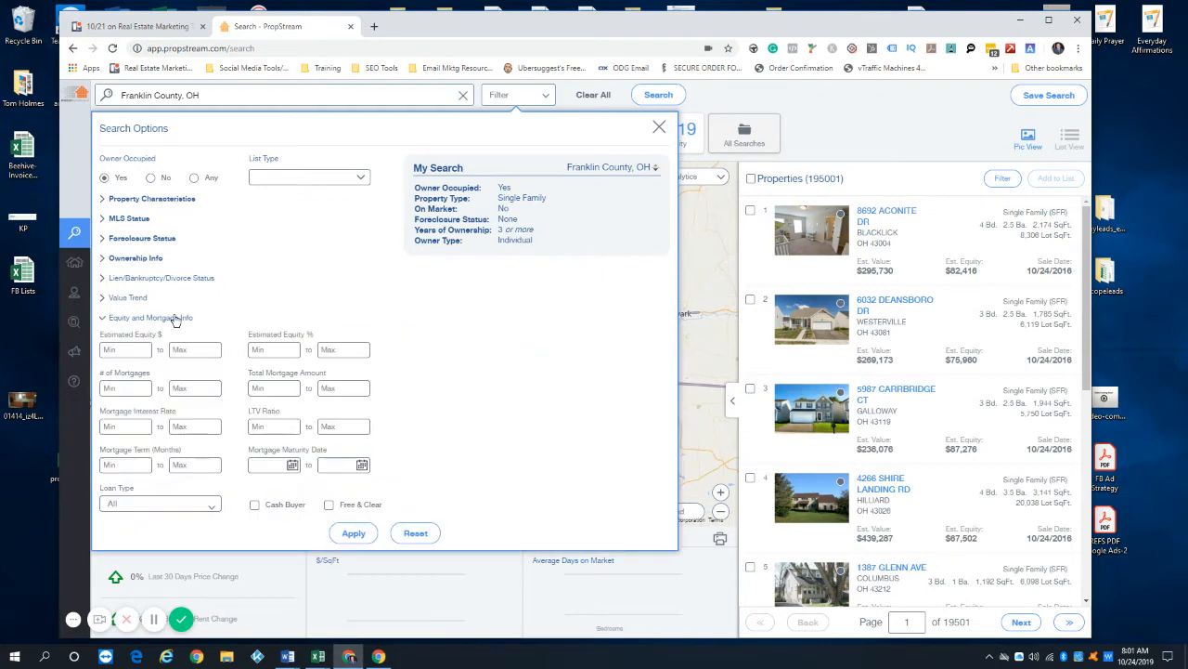
click(270, 349)
text(20)
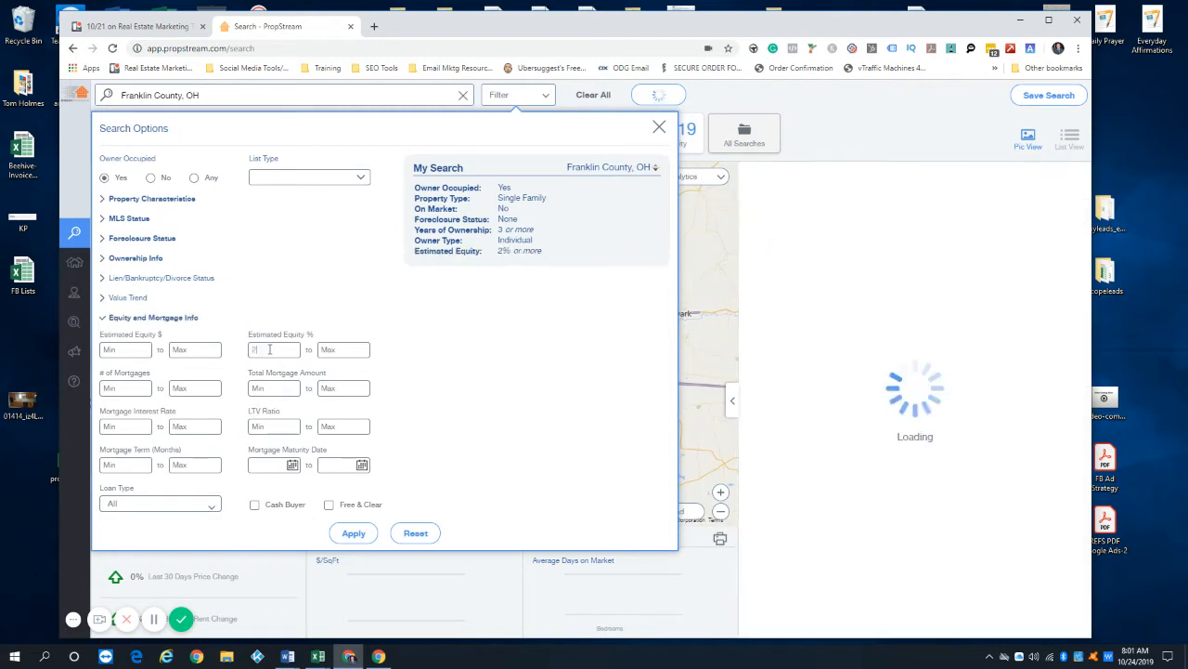
click(185, 319)
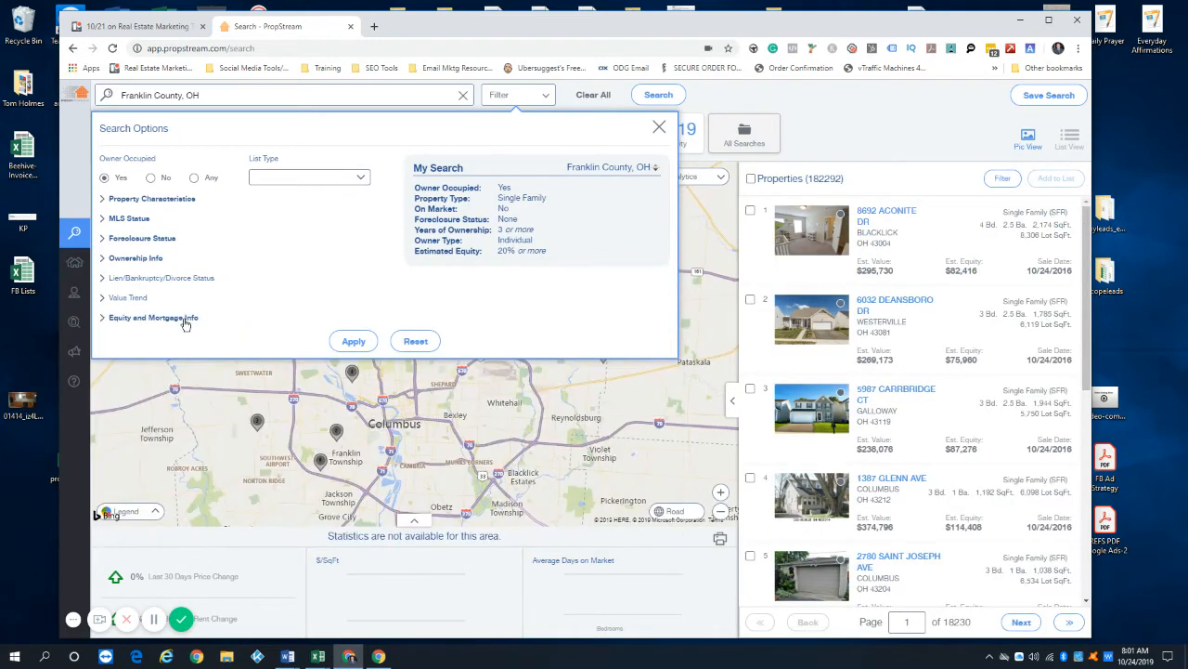
Limit the search to properties that have a lien, keeping all lien types
click(155, 282)
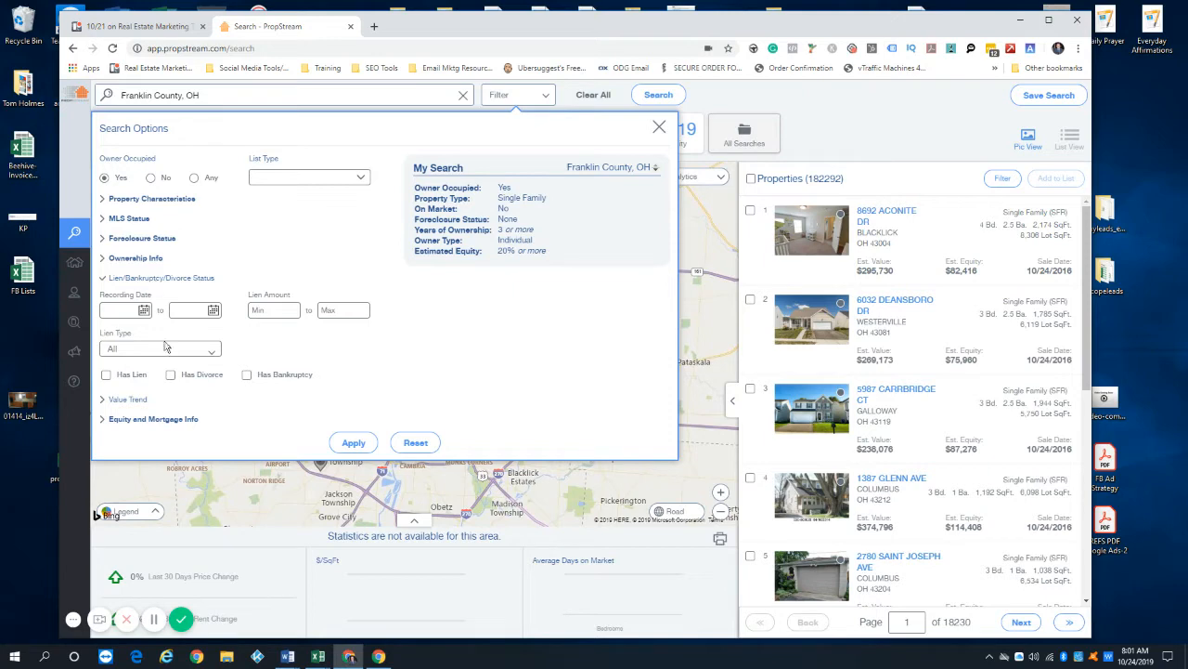
click(204, 351)
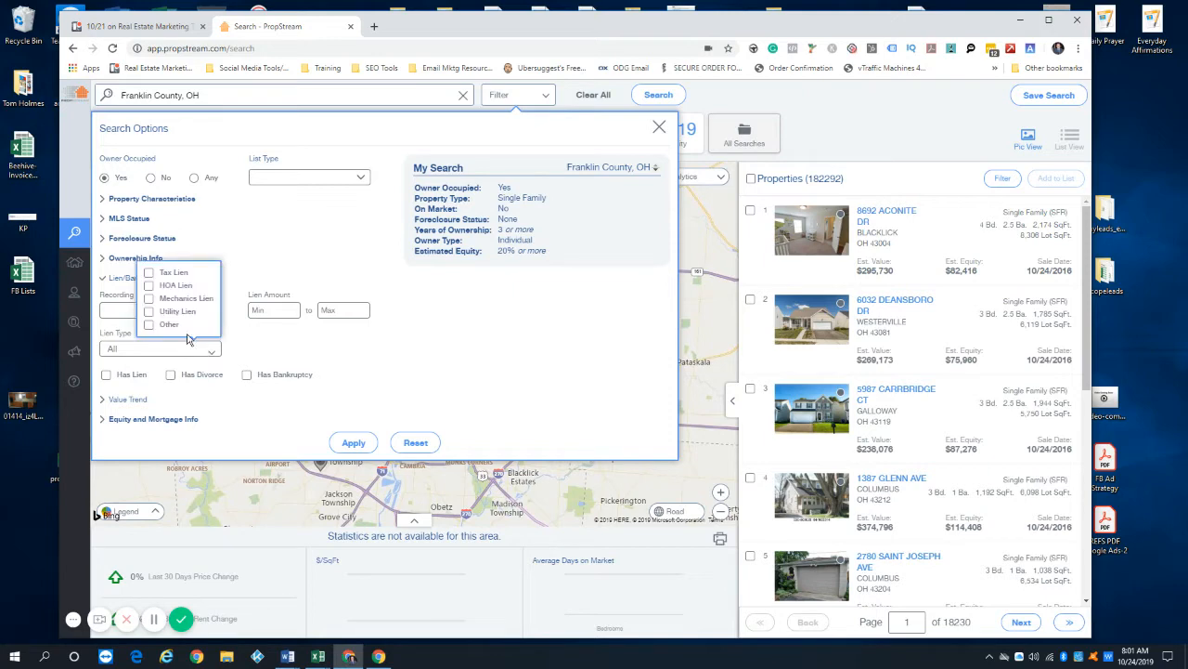
click(105, 375)
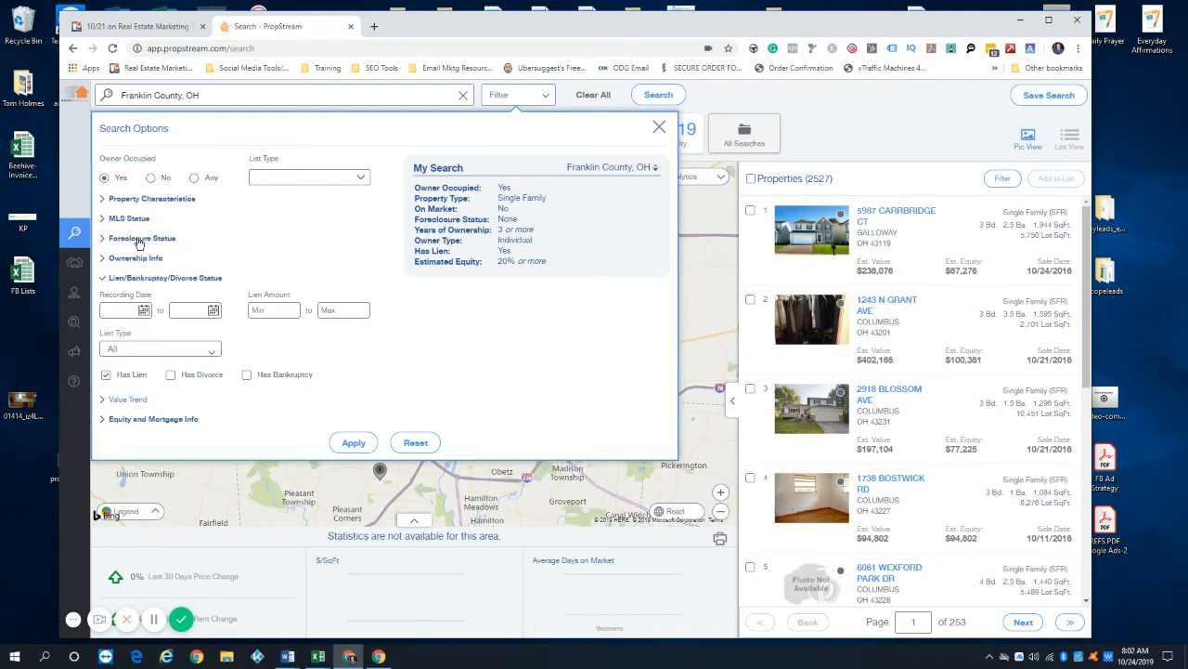
Set the maximum year built to 2000 in the property characteristics filters
click(148, 201)
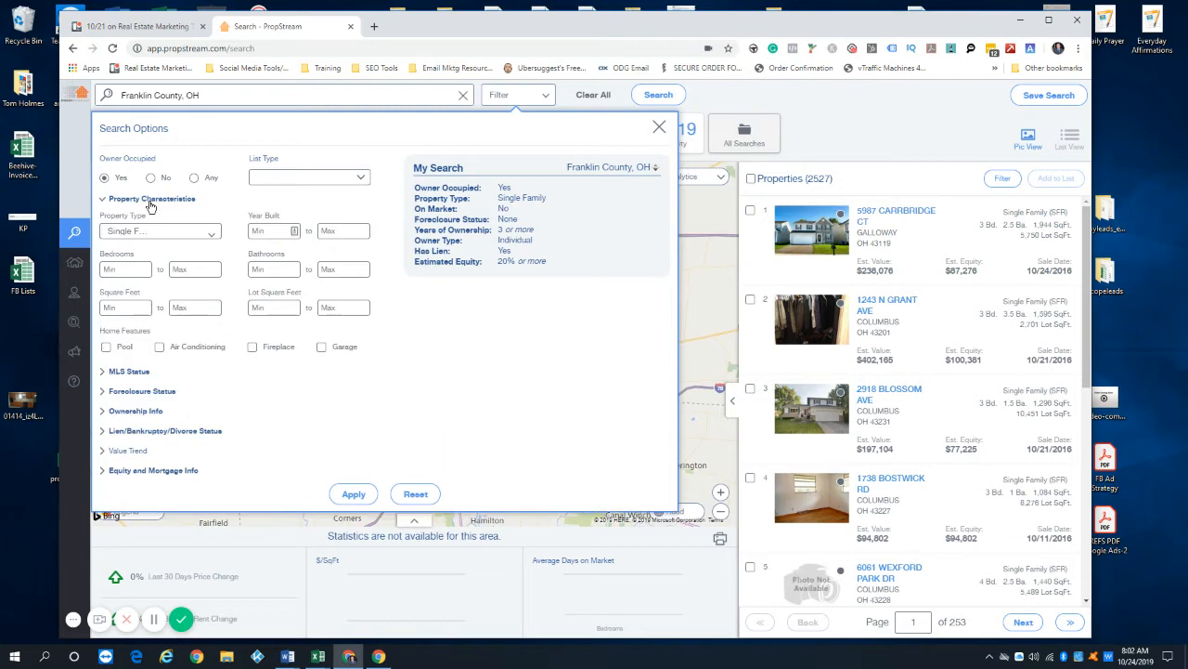
click(331, 230)
text(2)
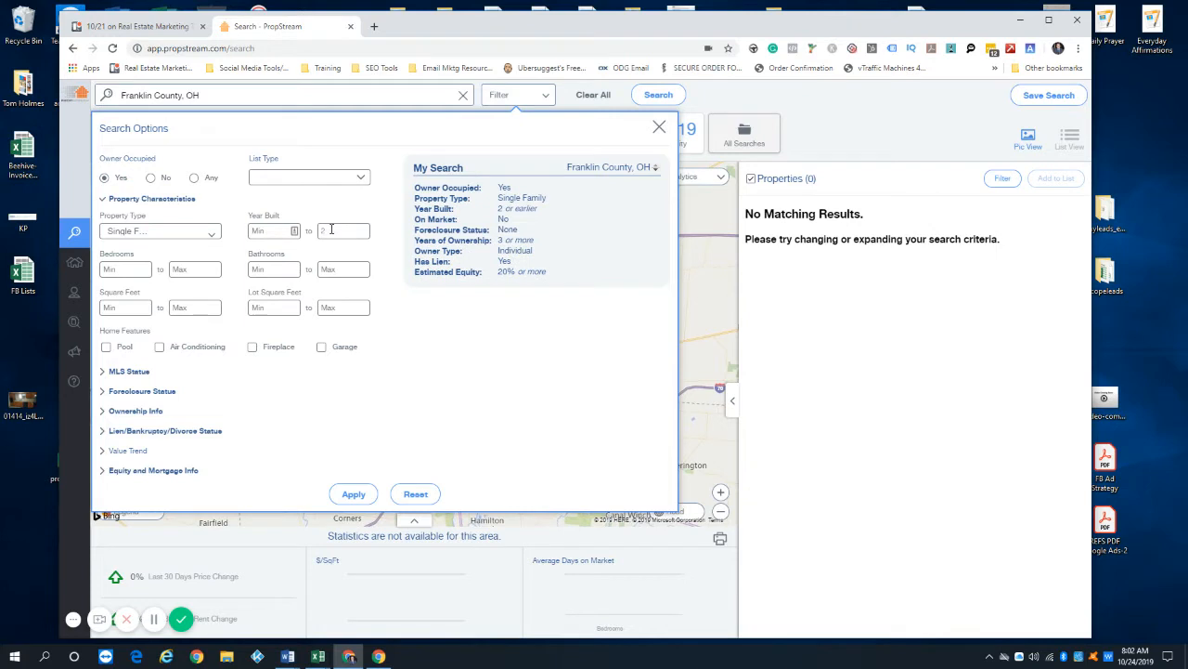
text(008)
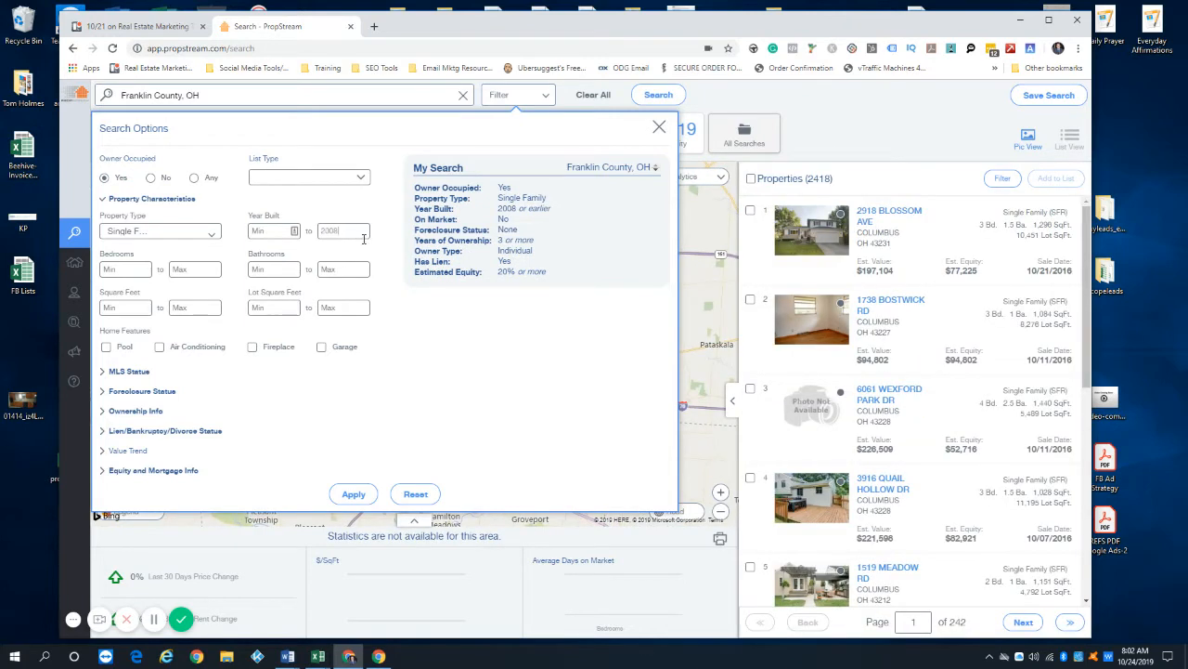
key(BackSpace)
text(0)
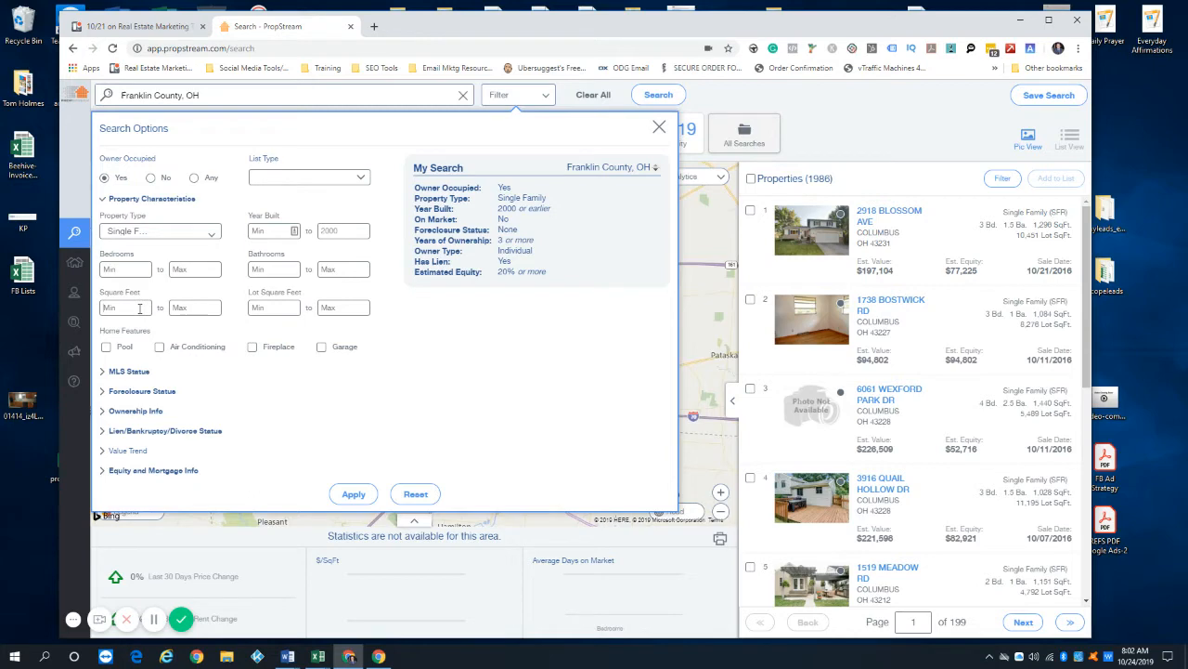
Set the square feet range from 1000 to 3500 in the property characteristics filters
text(100)
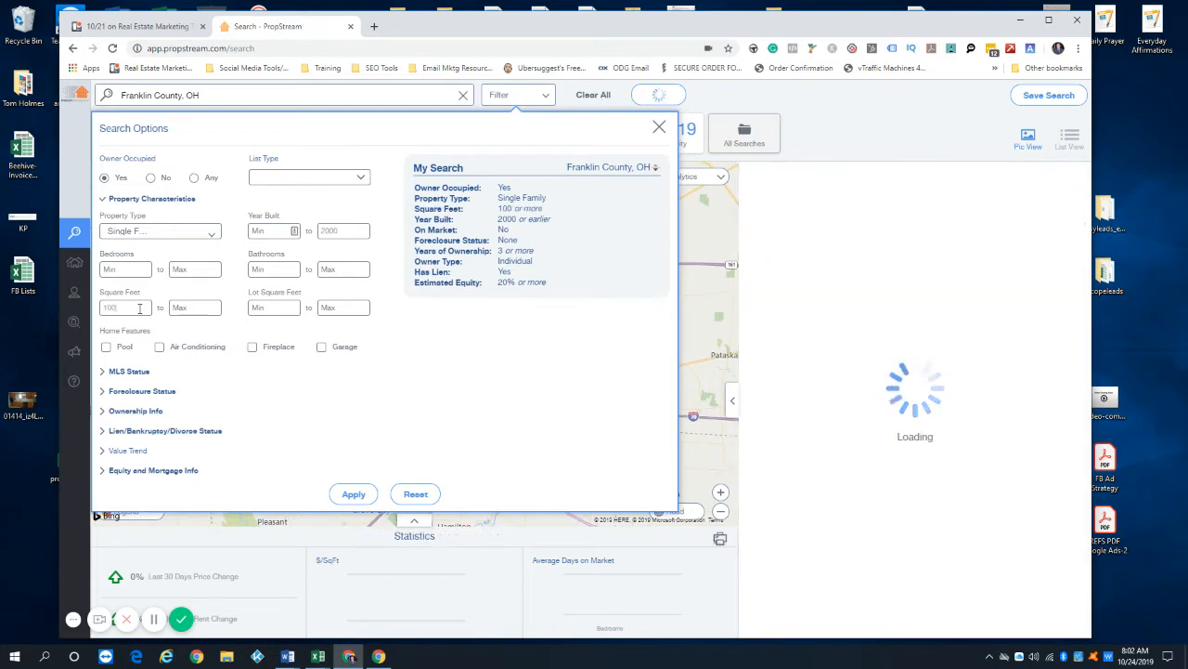
text(0)
key(Tab)
text(3)
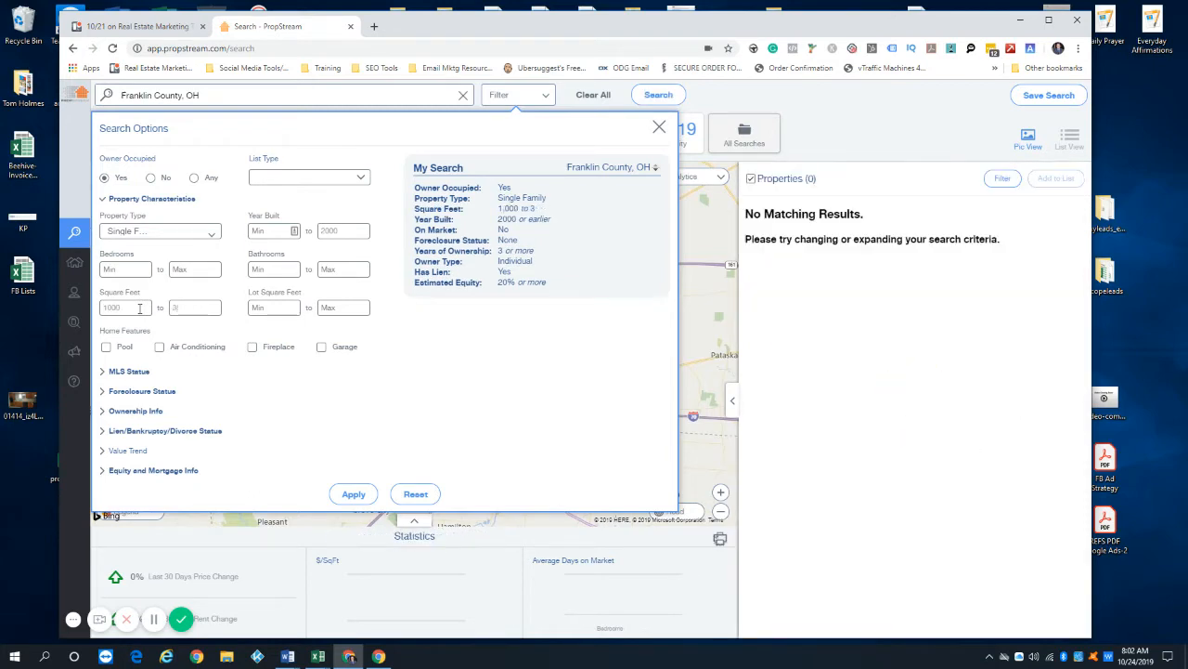
text(500)
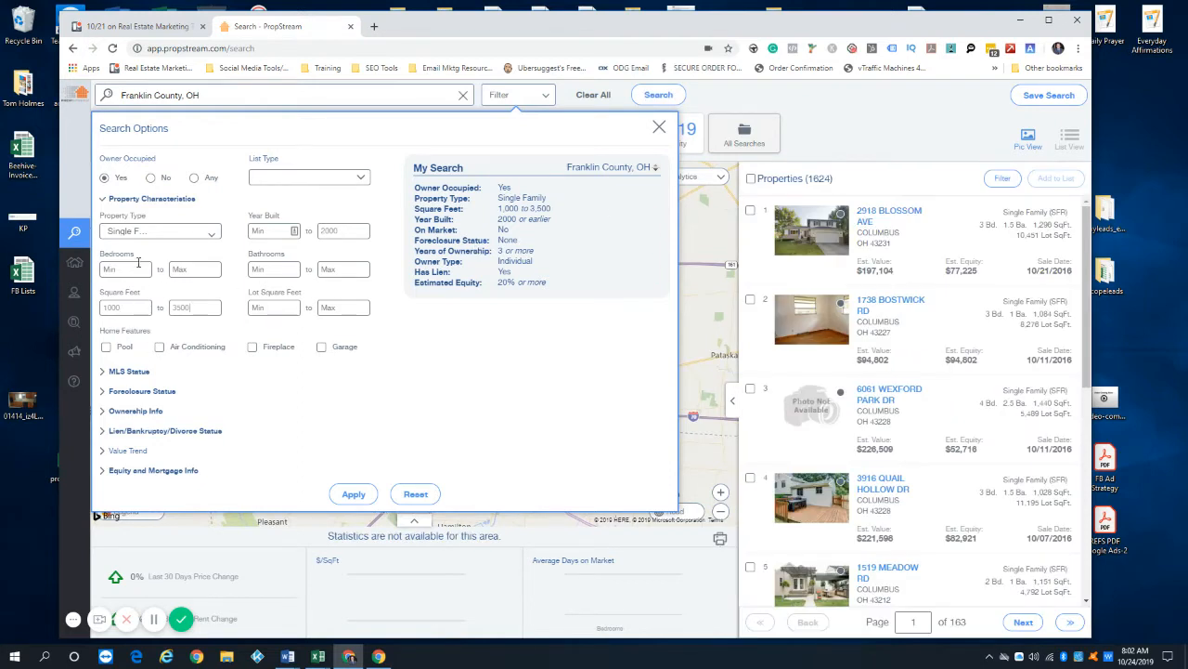
click(172, 200)
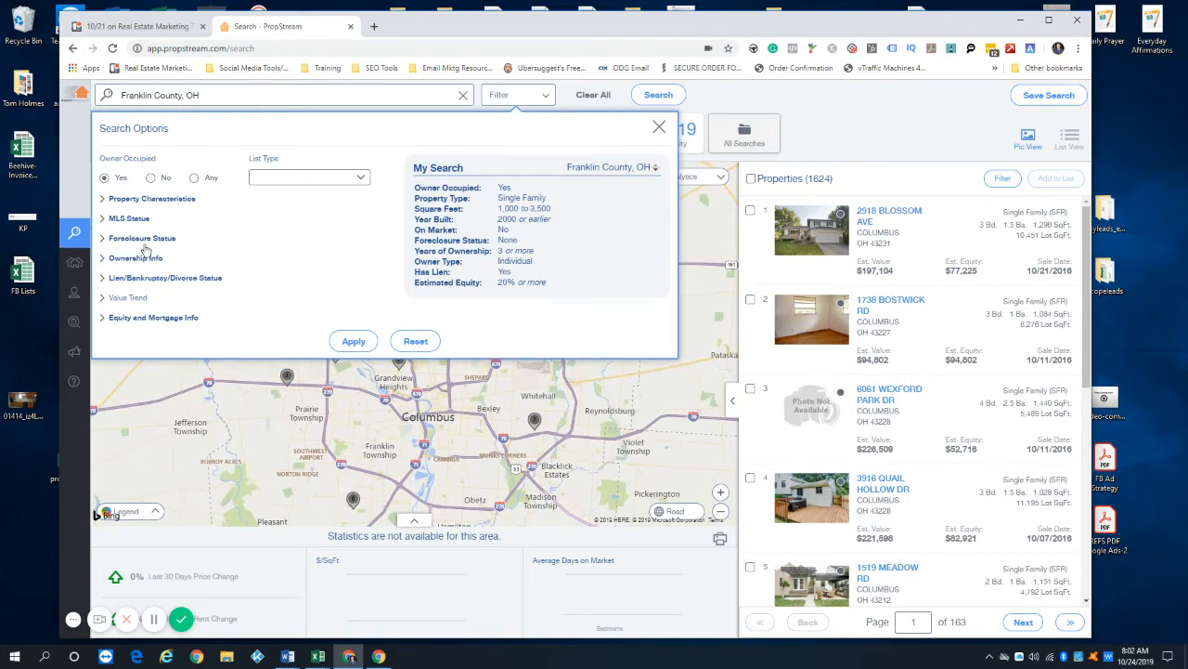
Set the maximum estimated value to 600,000 in the value trend filters
click(135, 298)
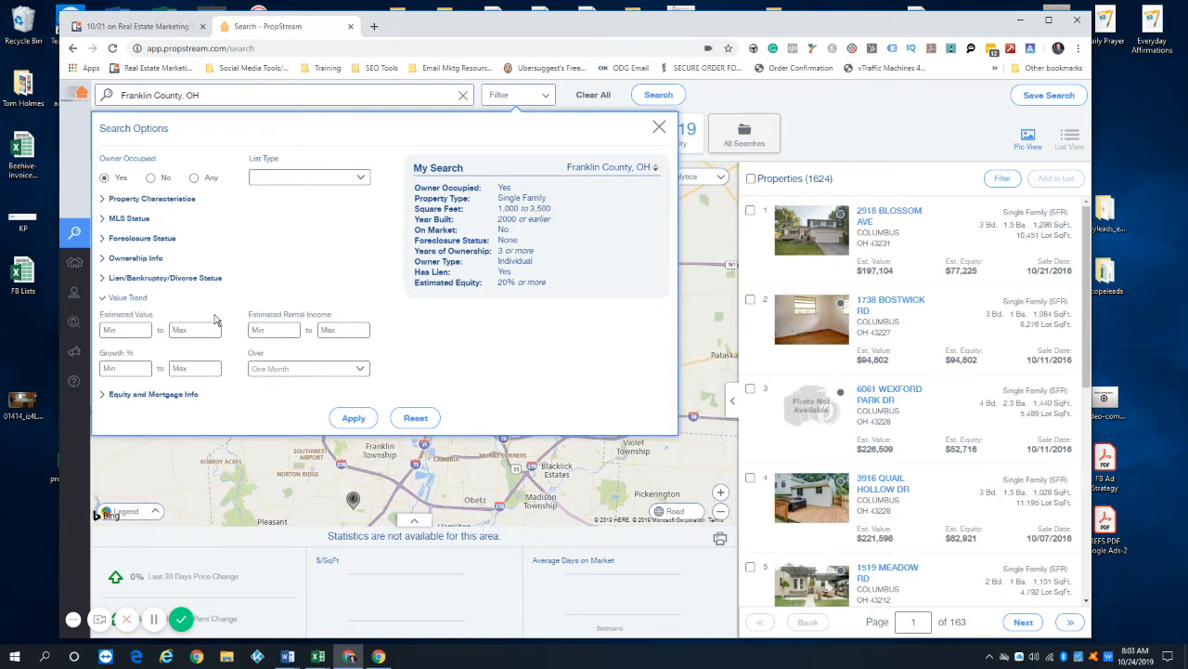
text(6000000)
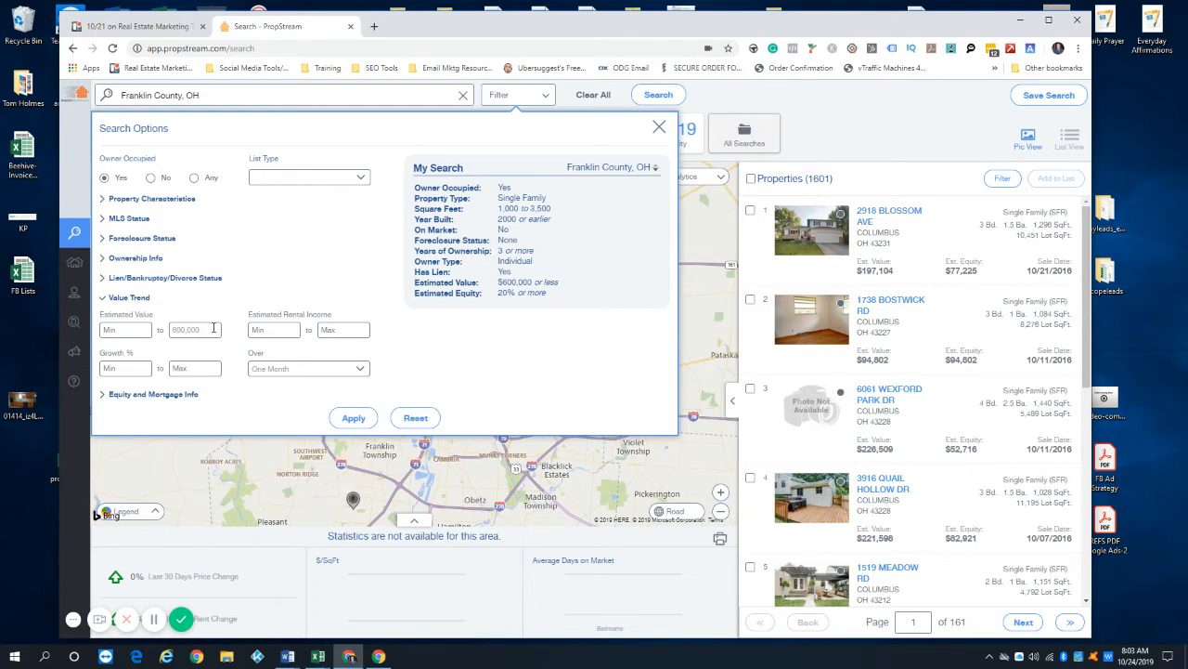
click(115, 297)
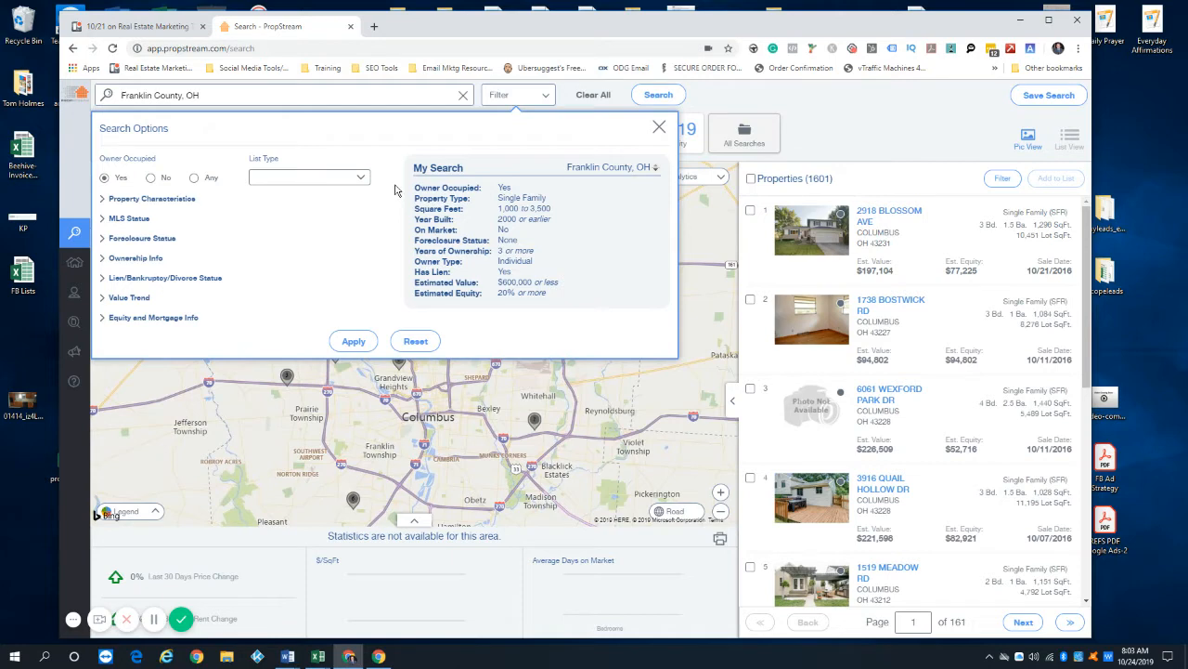
Review the settings in the equity and mortgage filters and in the ownership filters
click(151, 318)
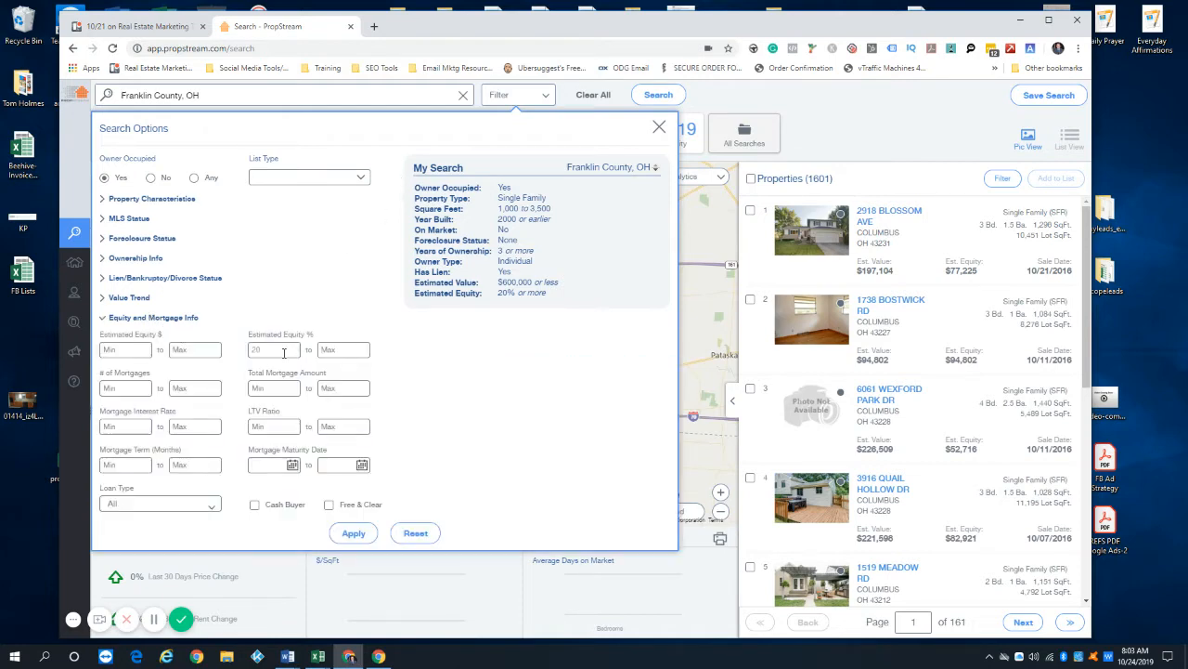
drag(264, 350, 246, 355)
click(275, 306)
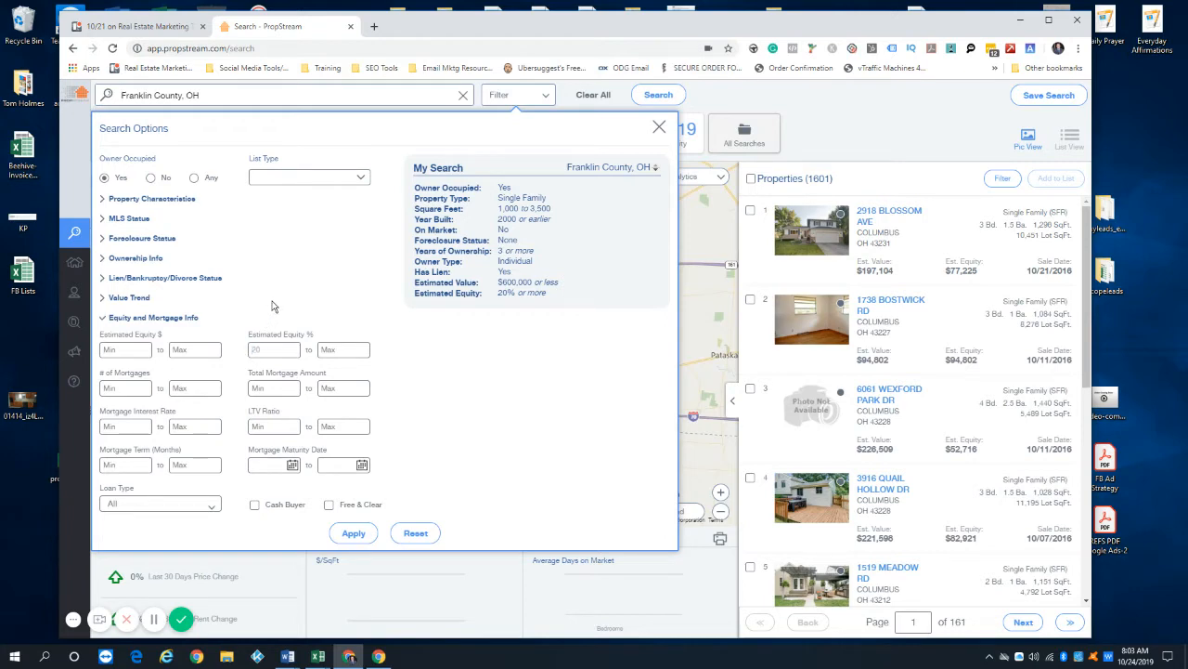
click(139, 317)
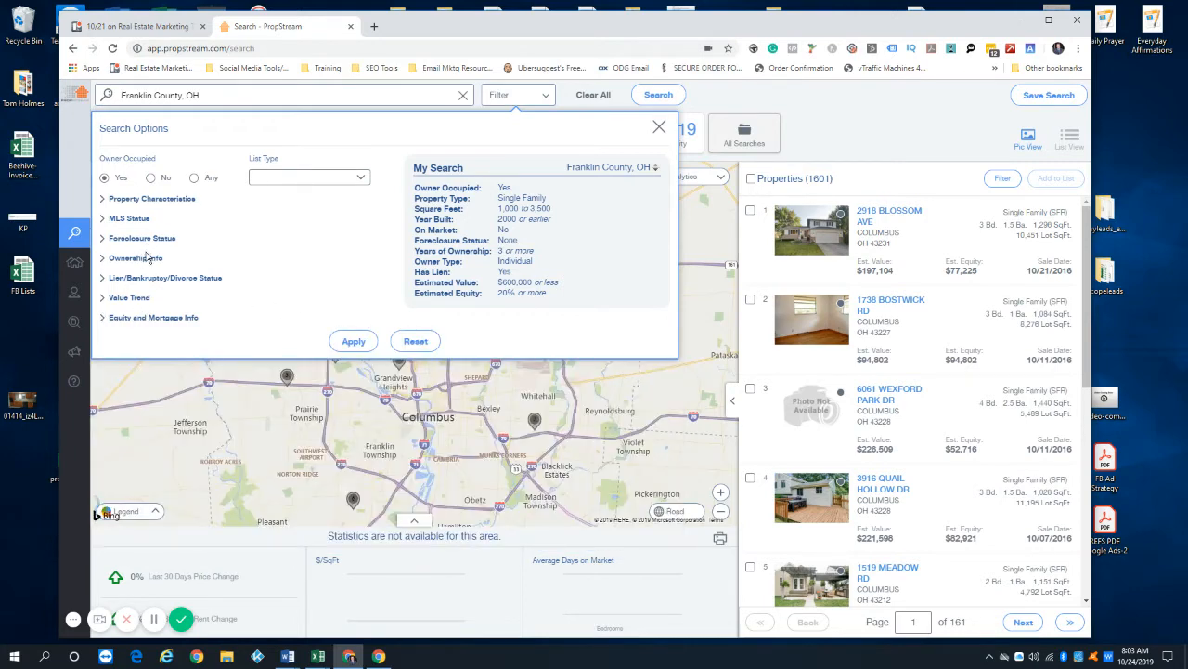
click(157, 260)
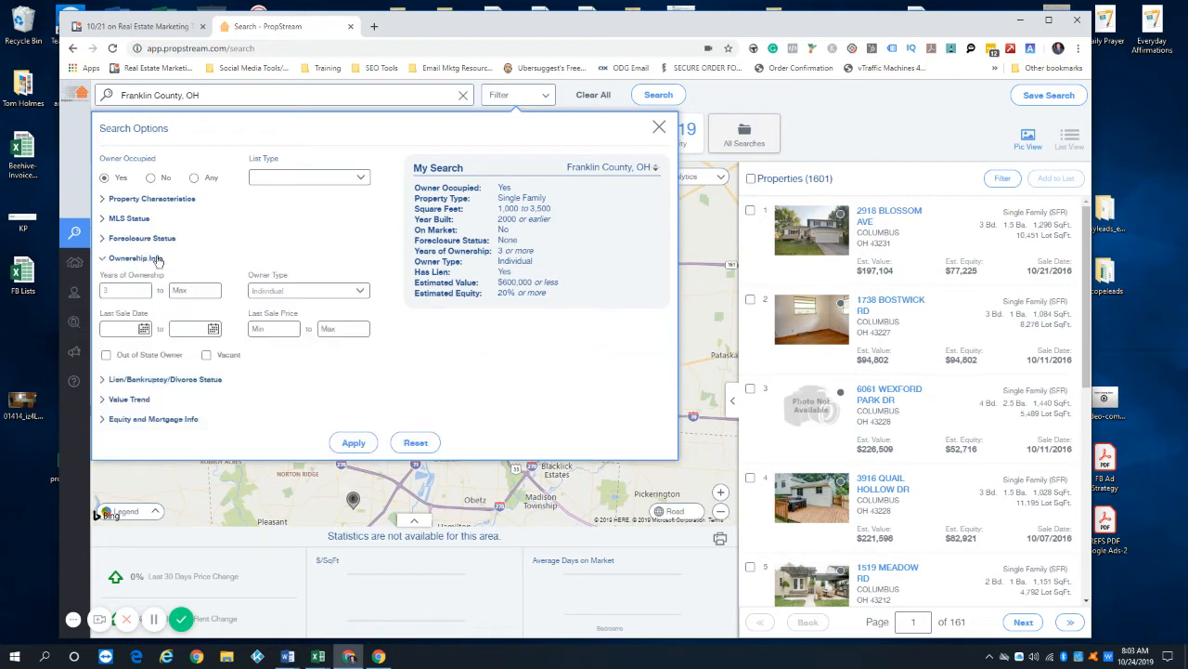
click(158, 259)
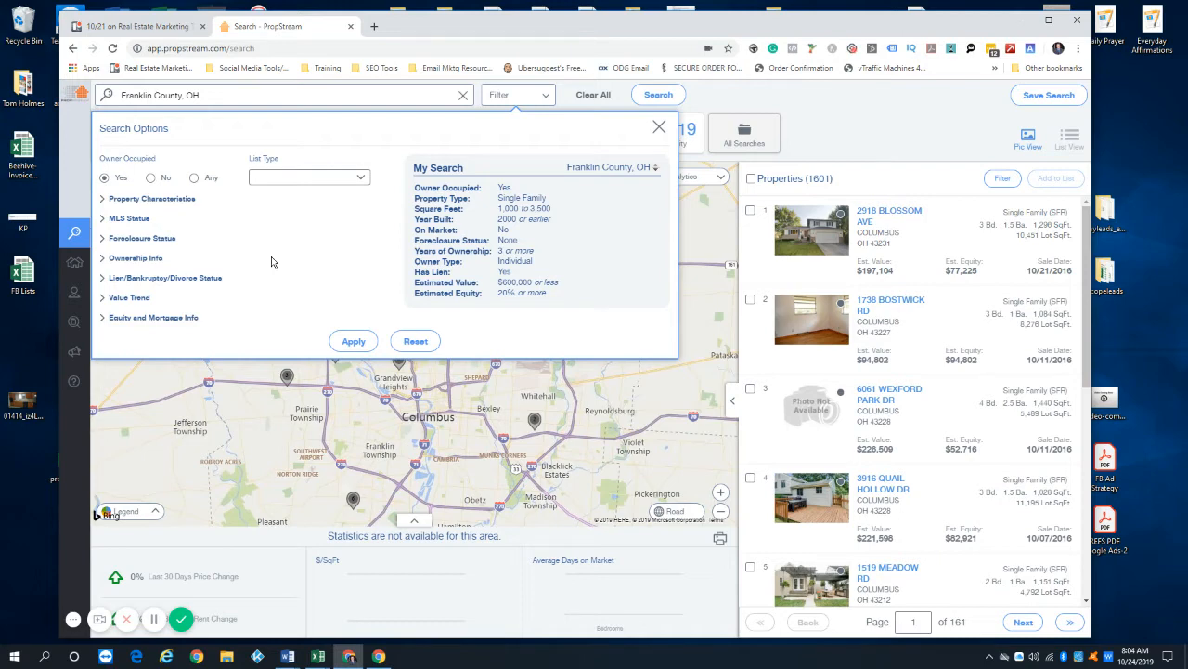
click(148, 260)
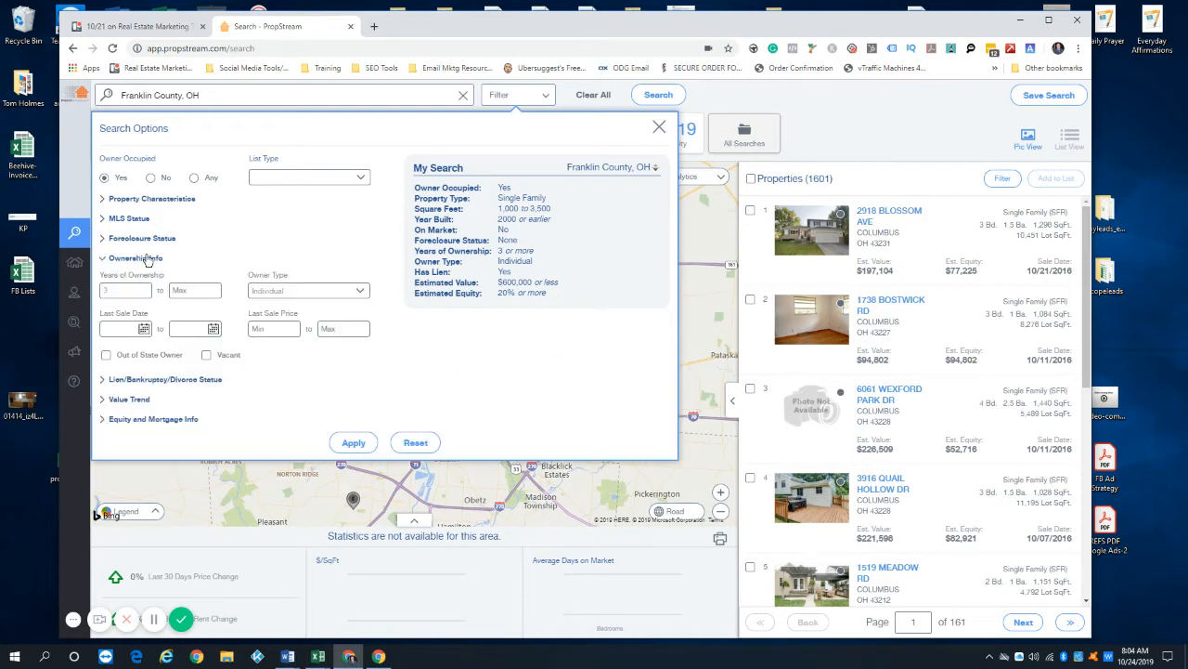
click(146, 259)
click(156, 318)
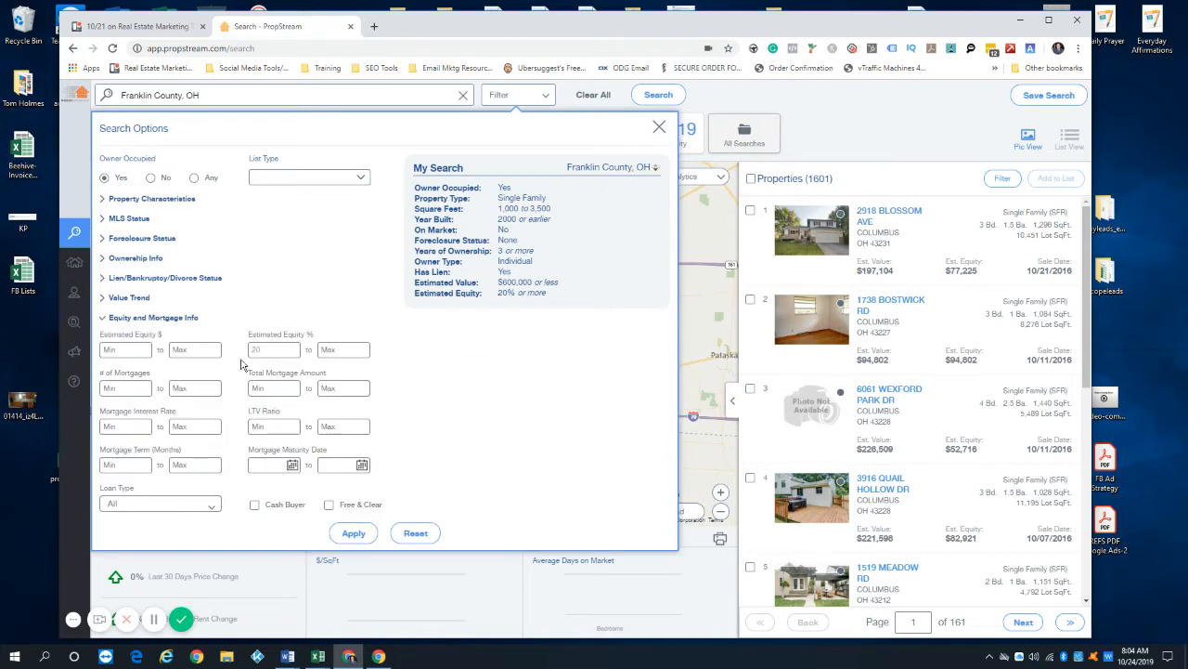
click(182, 319)
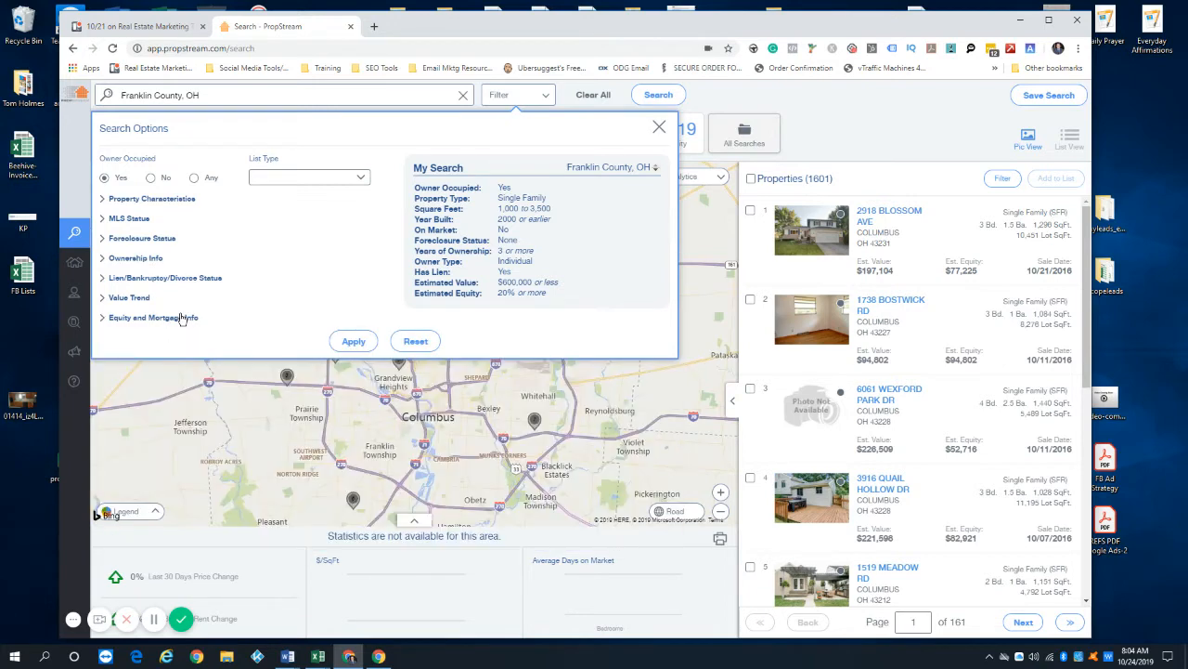
click(165, 317)
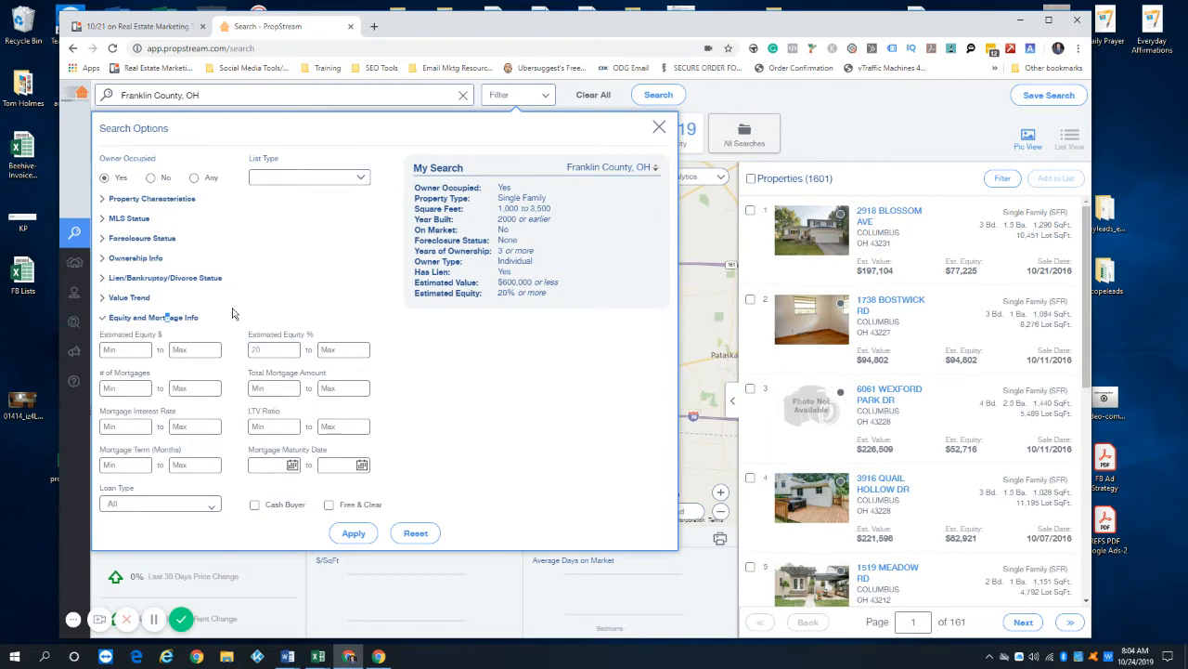
click(149, 318)
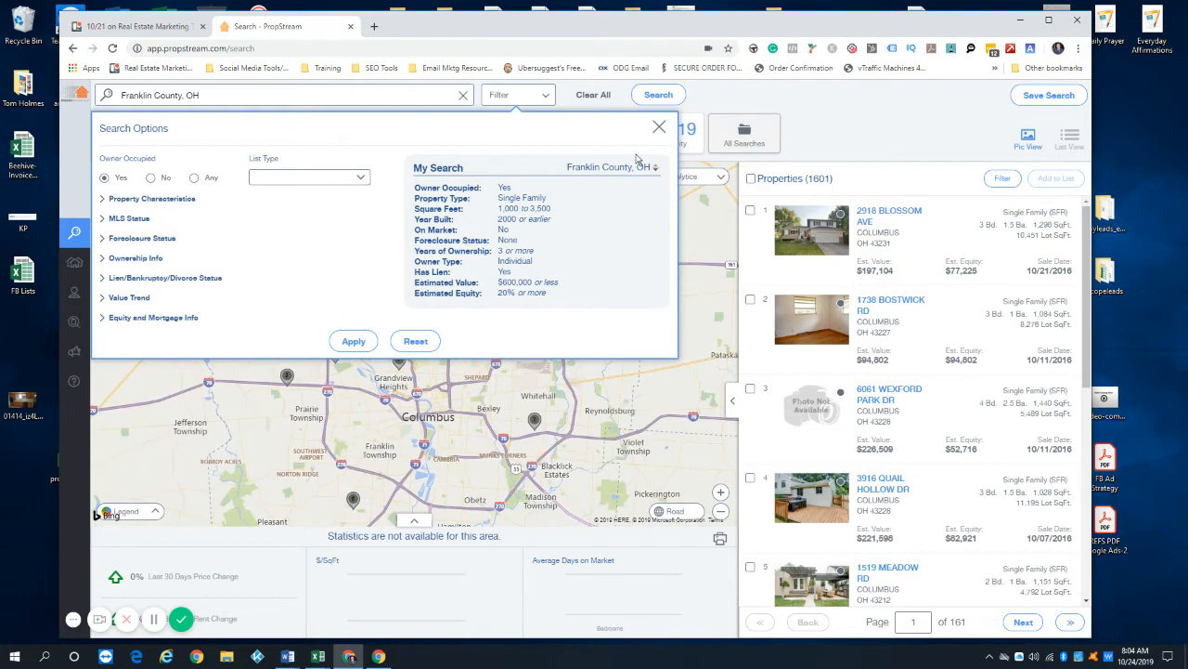
Reset all search filters and limit the new search to owner-occupied properties of the Single Family type
click(416, 341)
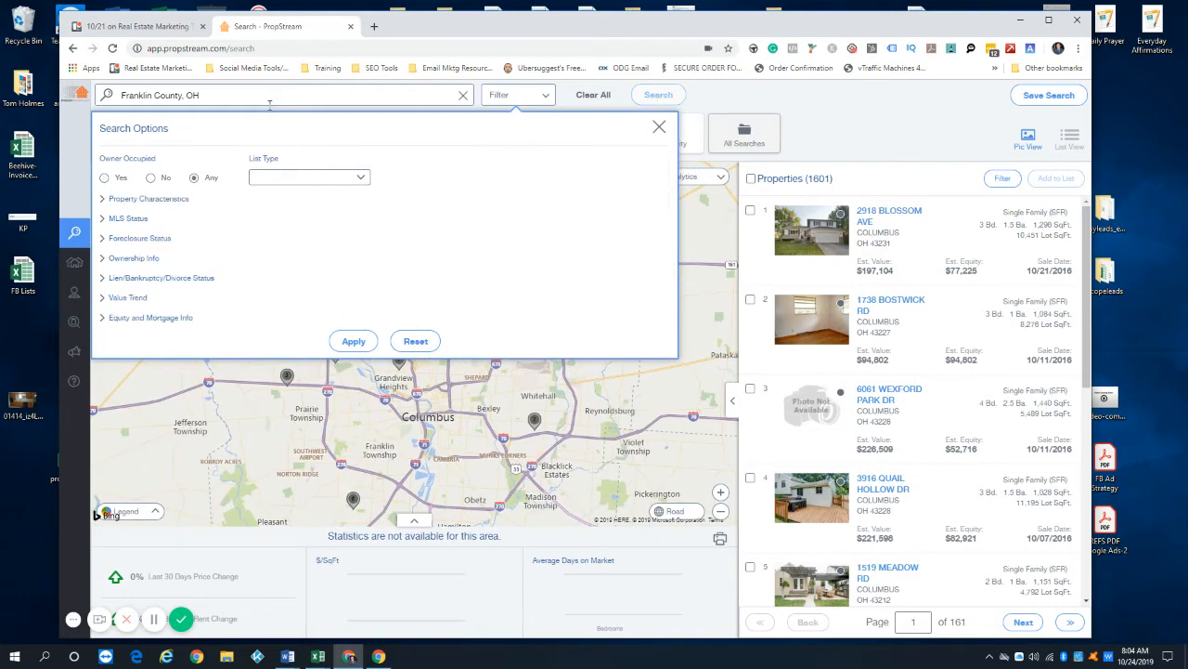
click(104, 178)
click(134, 199)
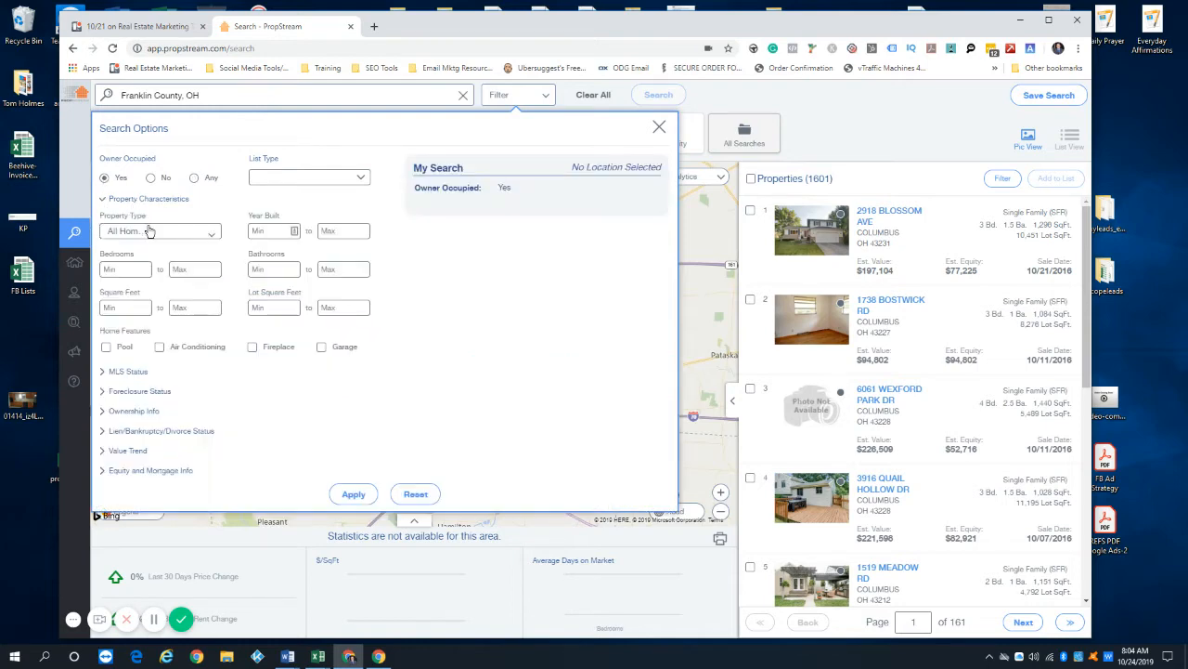
click(153, 230)
click(158, 256)
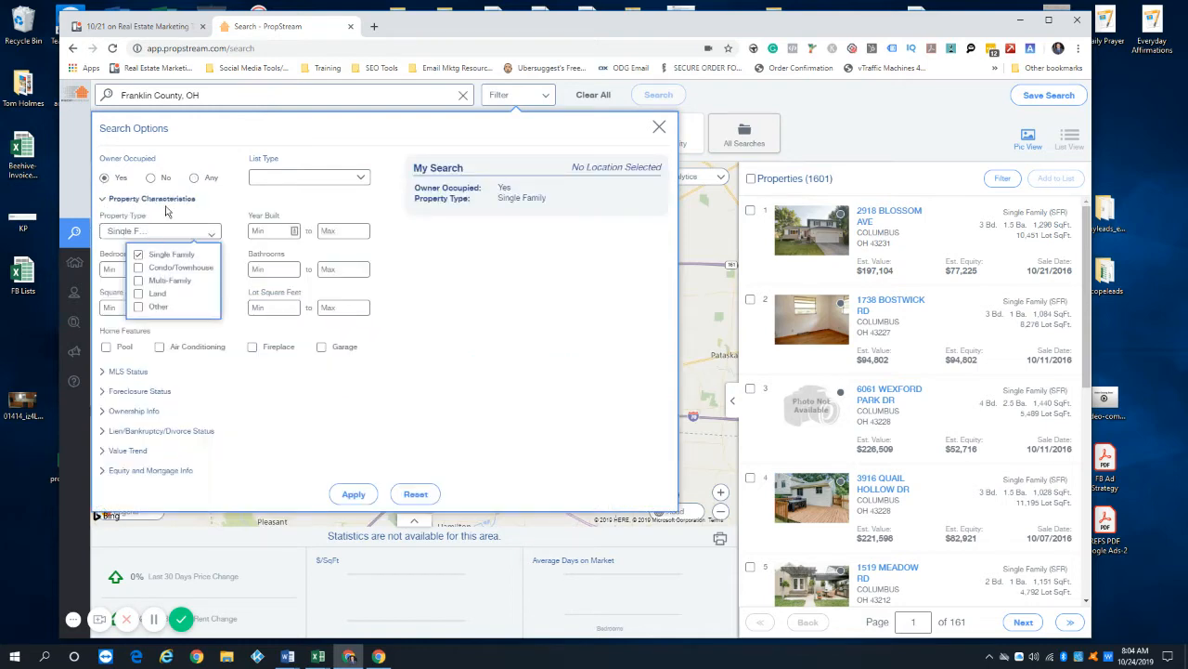
click(164, 199)
Set On Market to No and restrict the foreclosure status to None
click(130, 219)
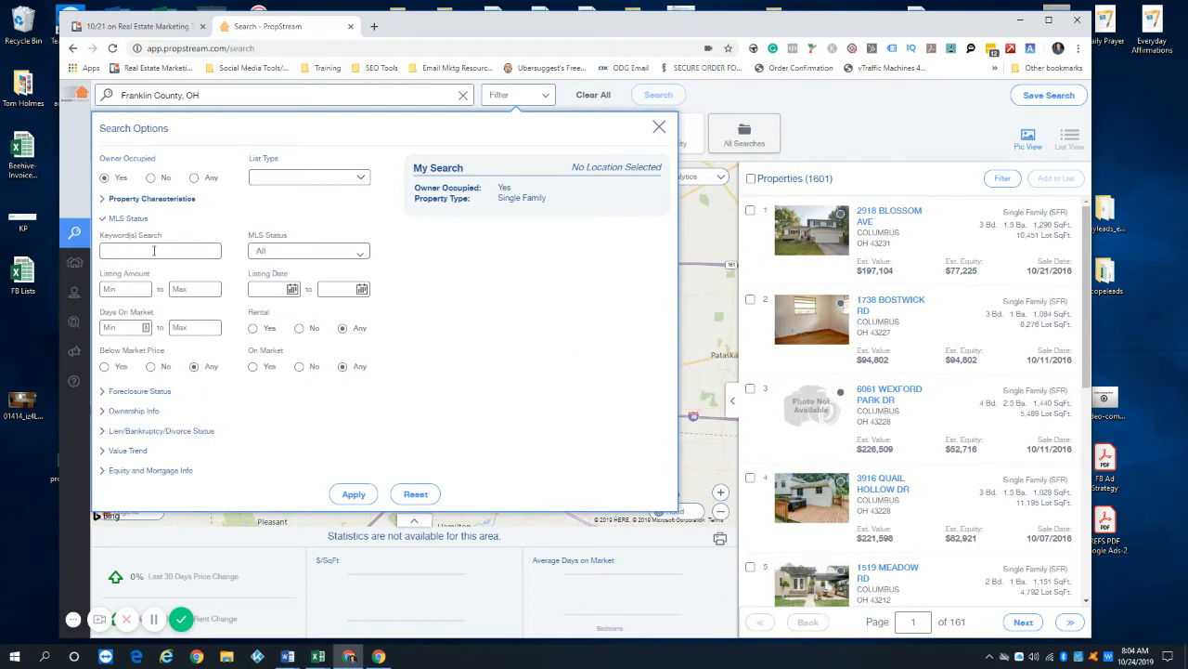
click(300, 368)
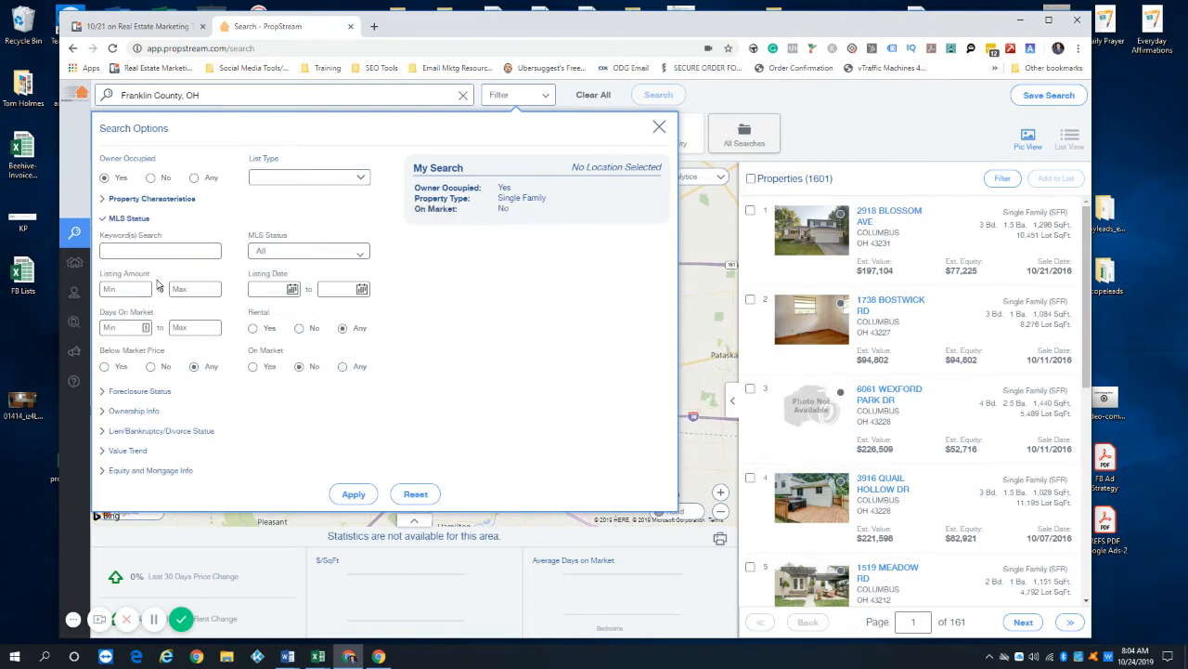
click(132, 219)
click(139, 238)
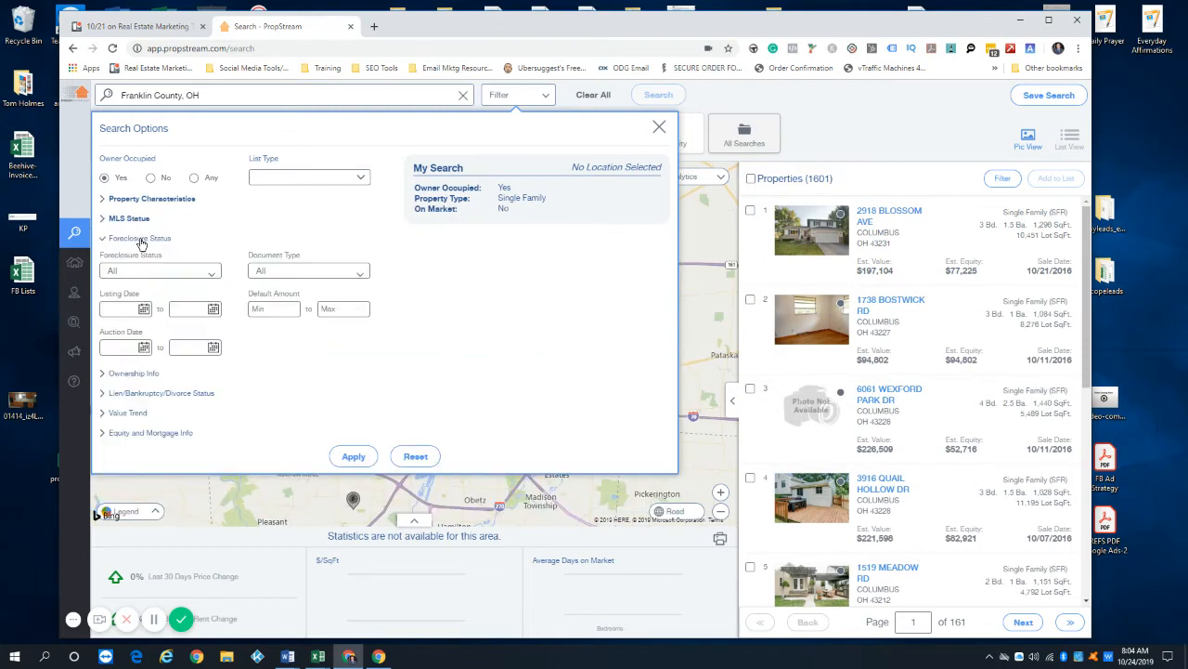
click(185, 273)
click(149, 320)
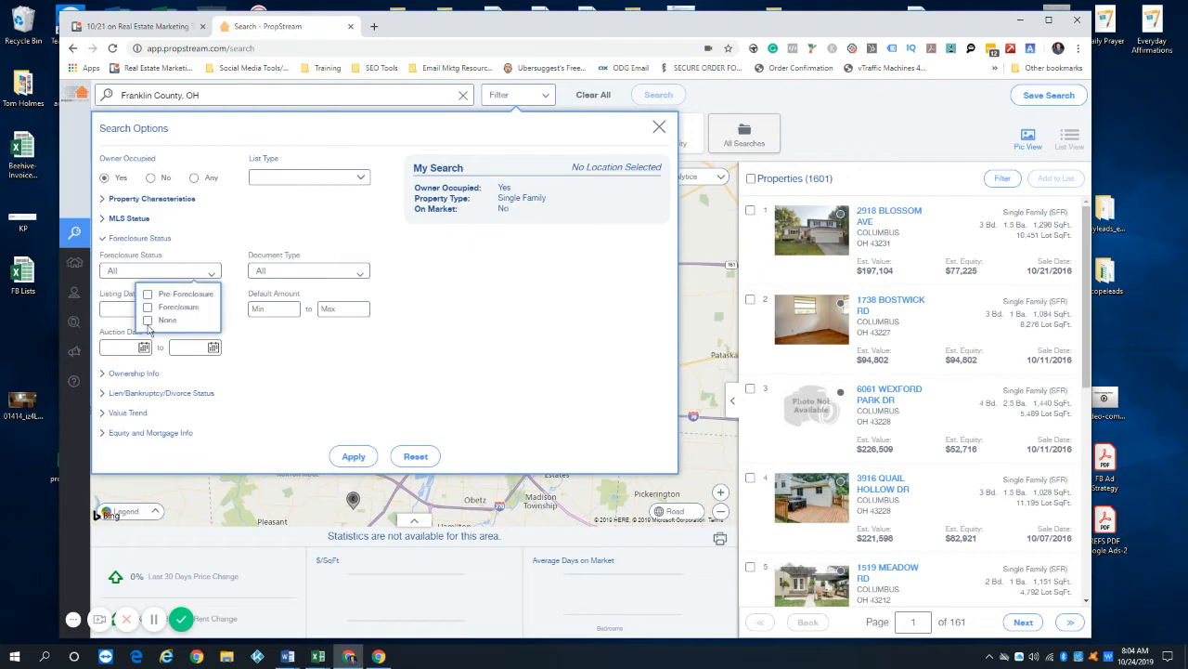
click(146, 241)
Set the owner type to Individual in the ownership filters
click(139, 259)
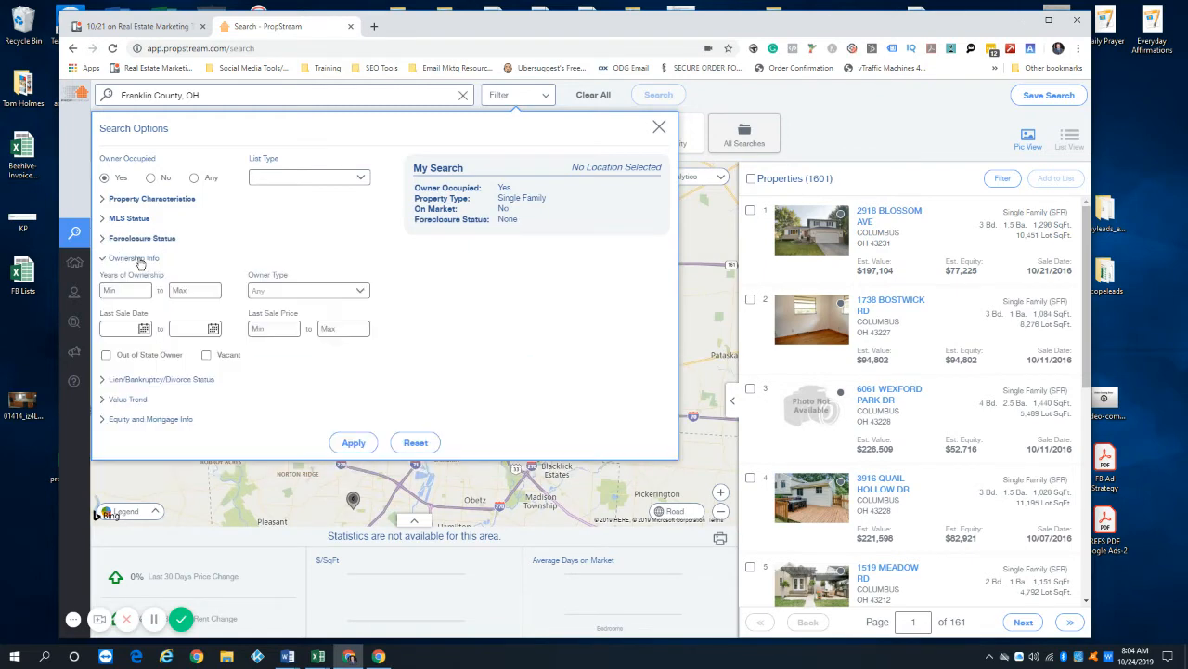
click(292, 294)
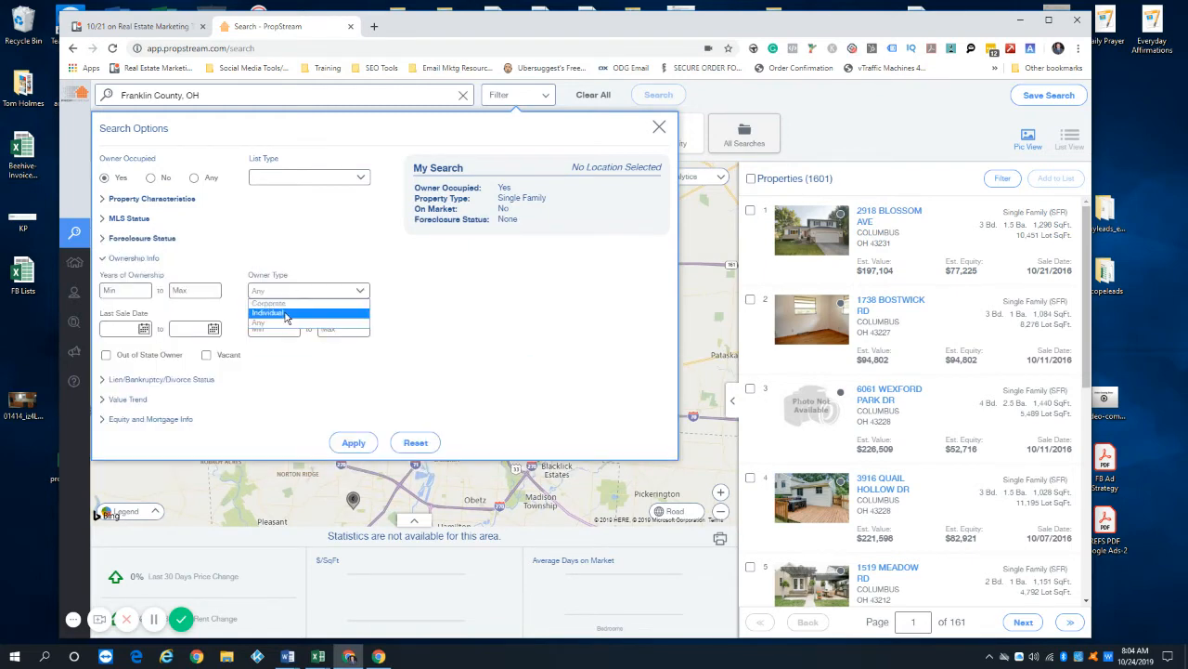
click(284, 324)
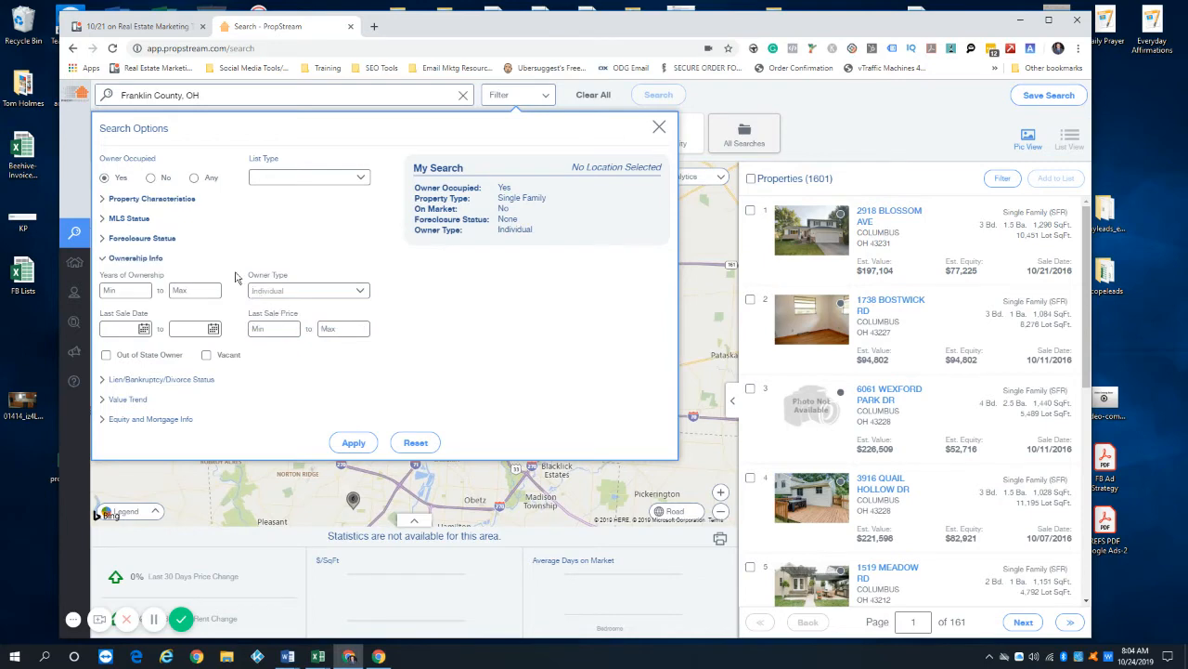
click(119, 262)
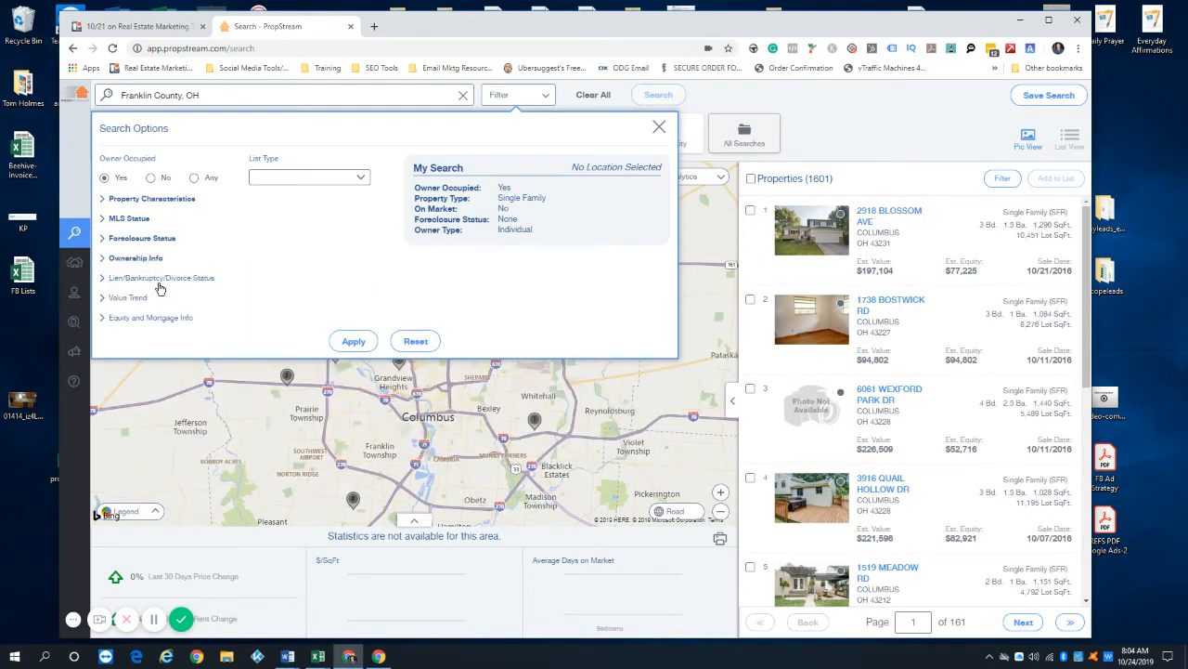
Leave the lien, bankruptcy and divorce filters unset and set the maximum estimated value to 500,000
click(160, 279)
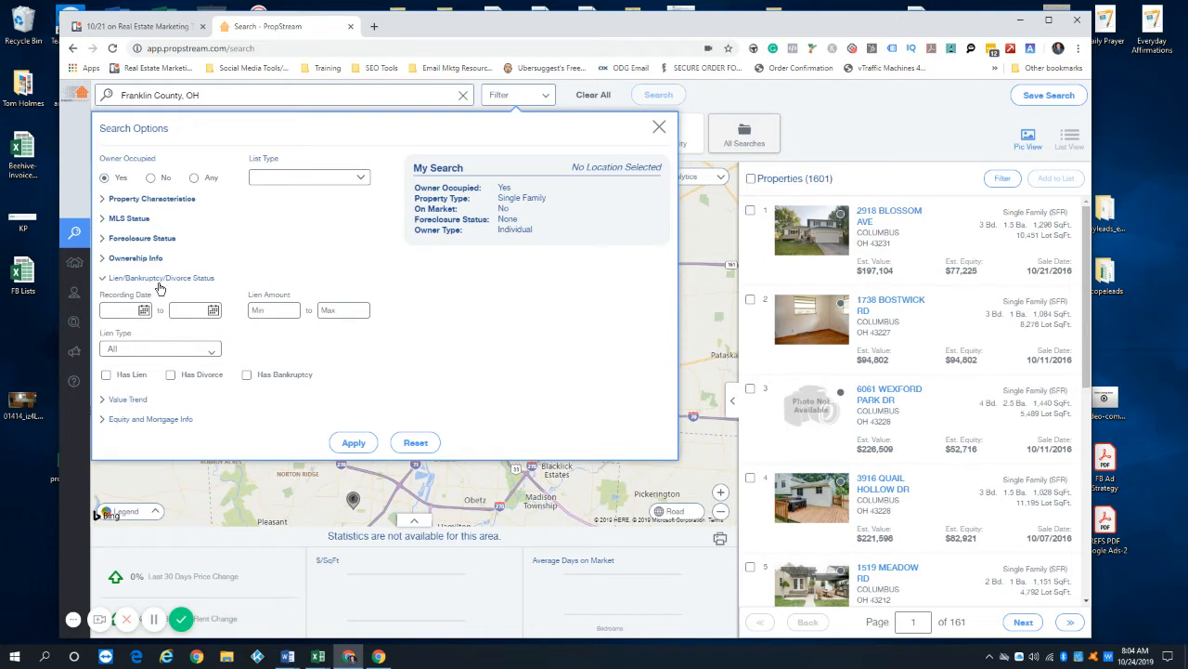
click(160, 283)
click(133, 299)
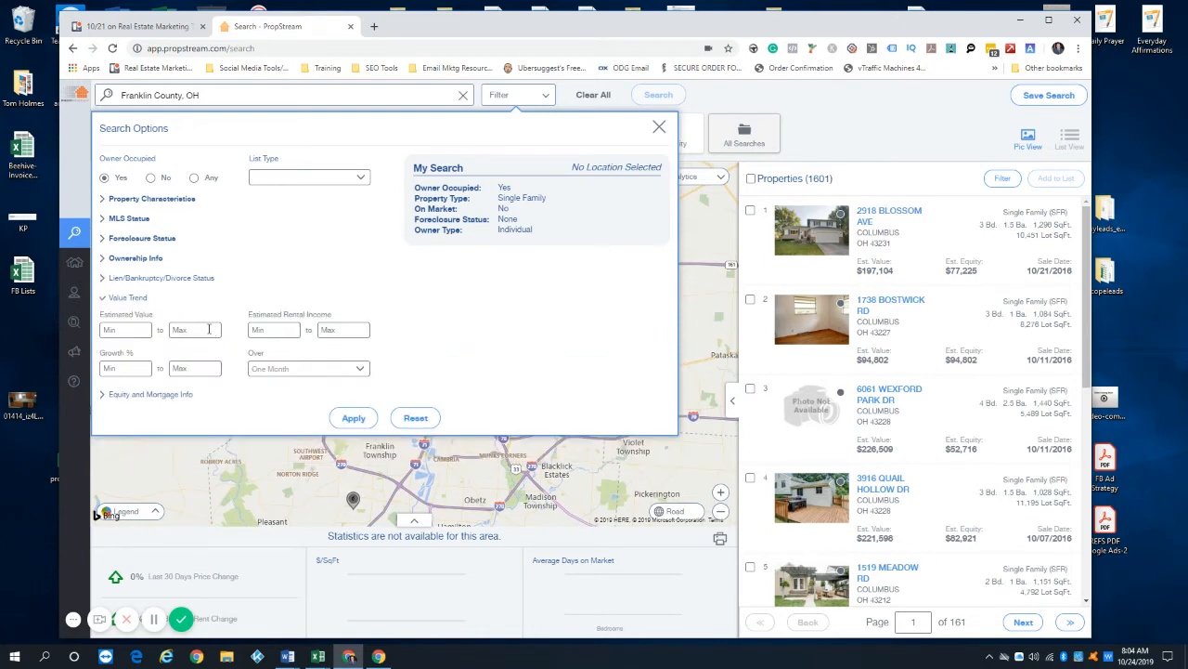
text(5000000)
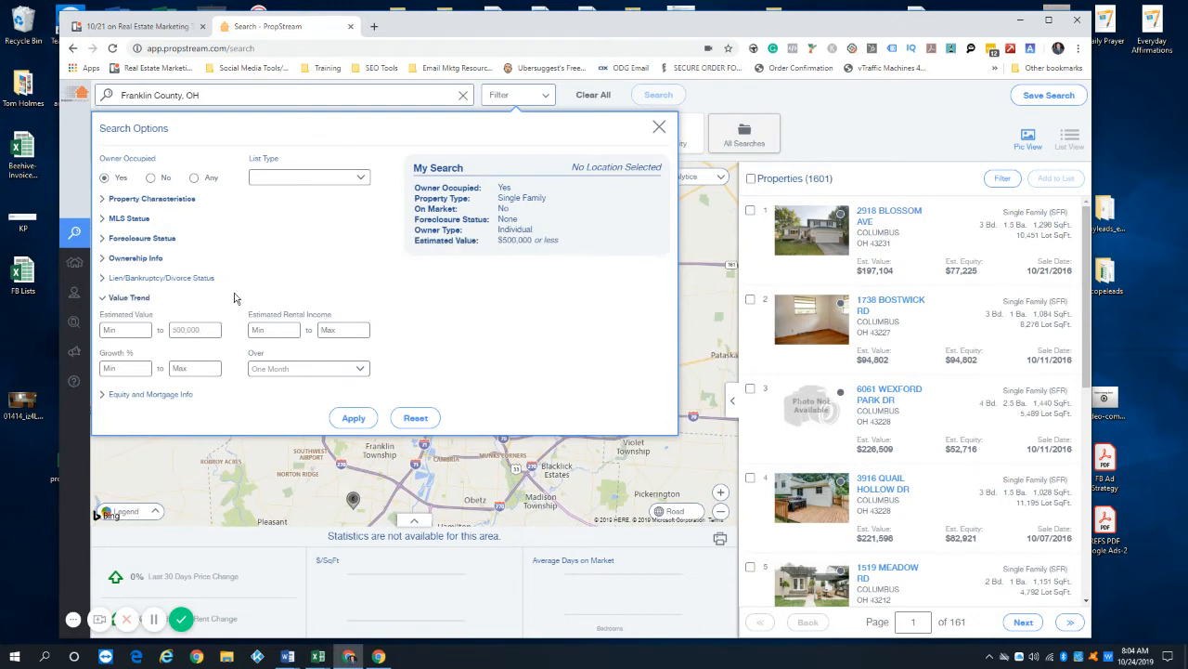
Set the minimum estimated equity percentage to 20 in the equity and mortgage filters
click(151, 394)
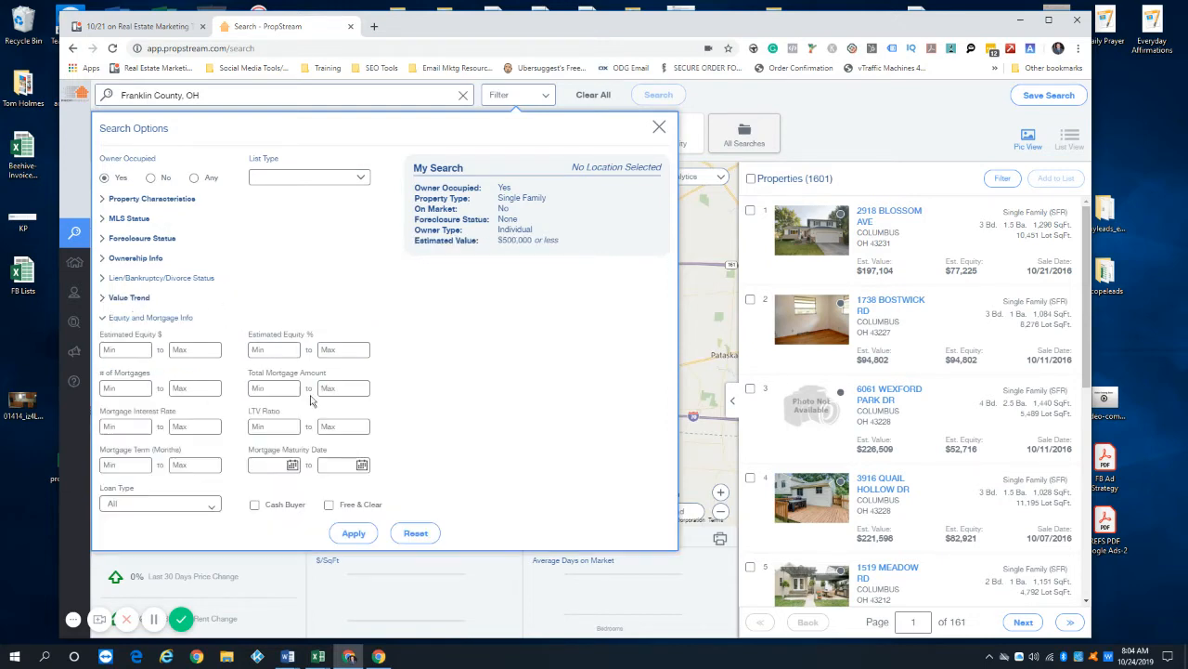
click(275, 350)
text(20)
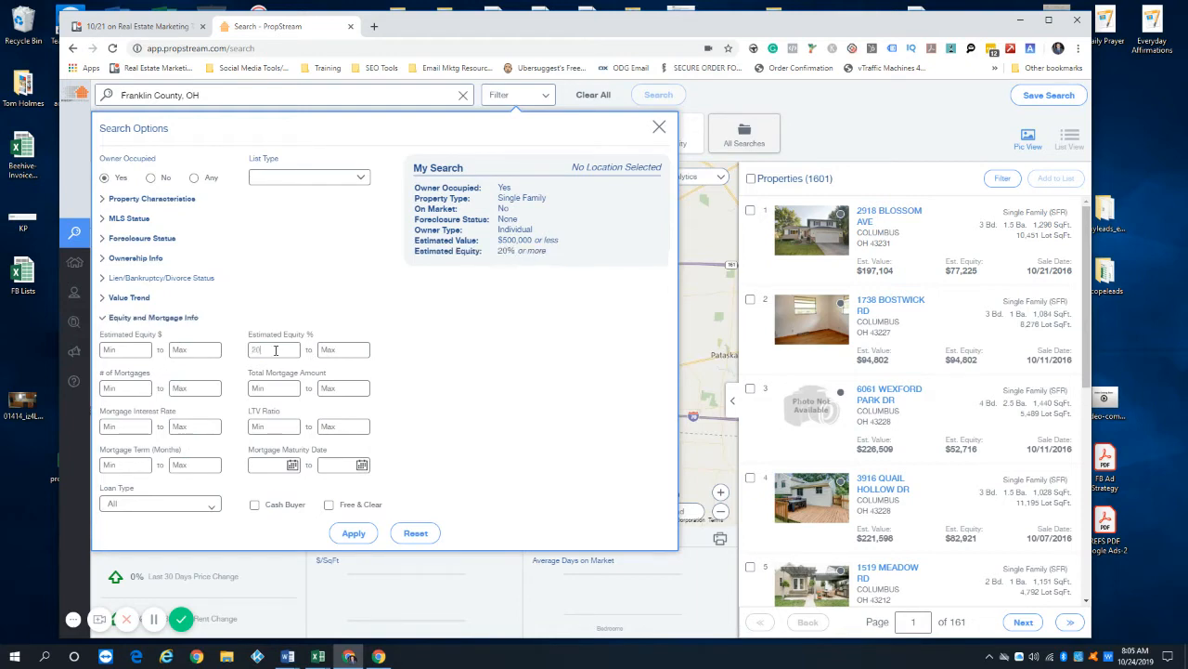
click(176, 318)
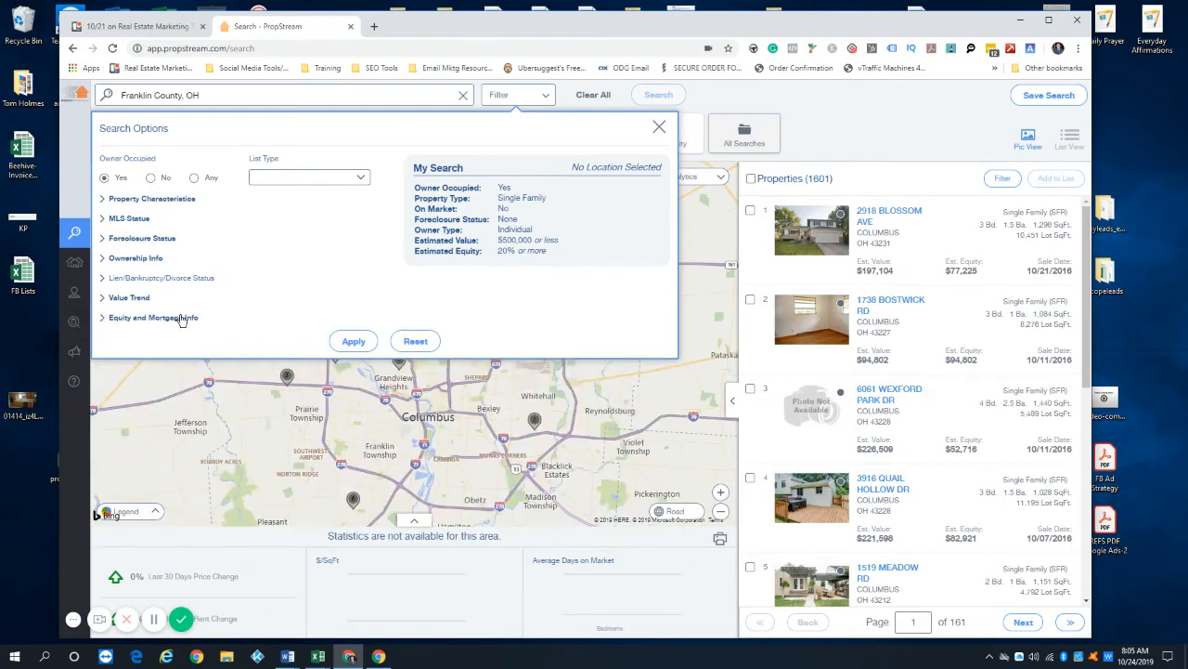
Limit the property characteristics to homes built in 2000 or earlier
click(162, 199)
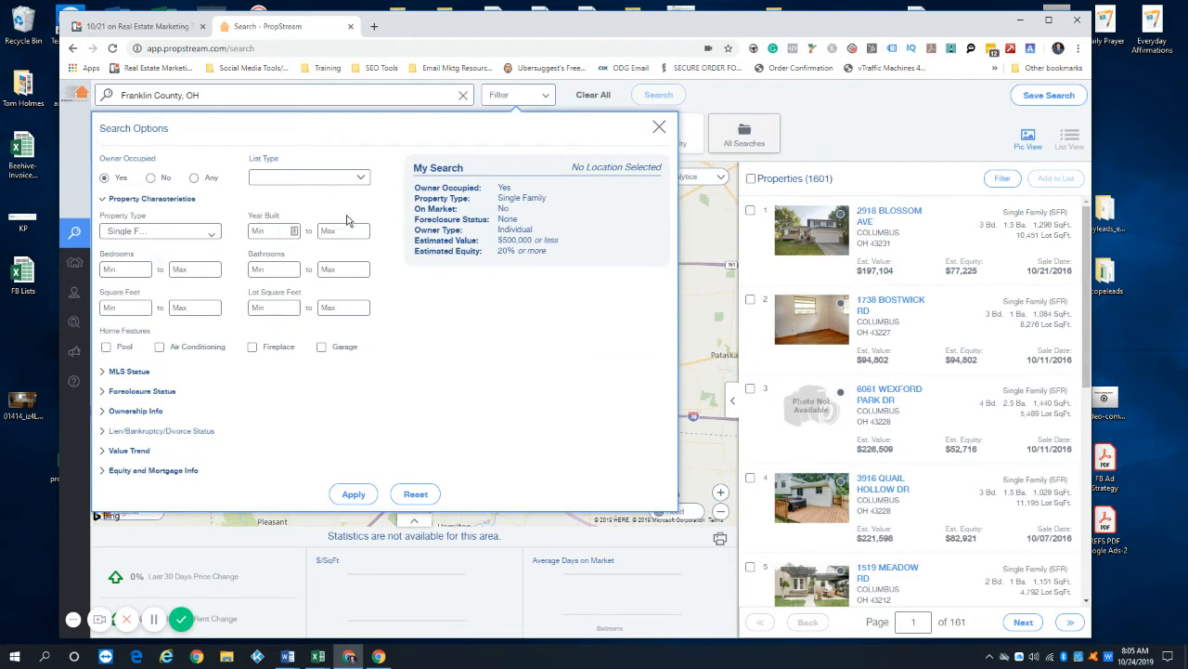
text(2000)
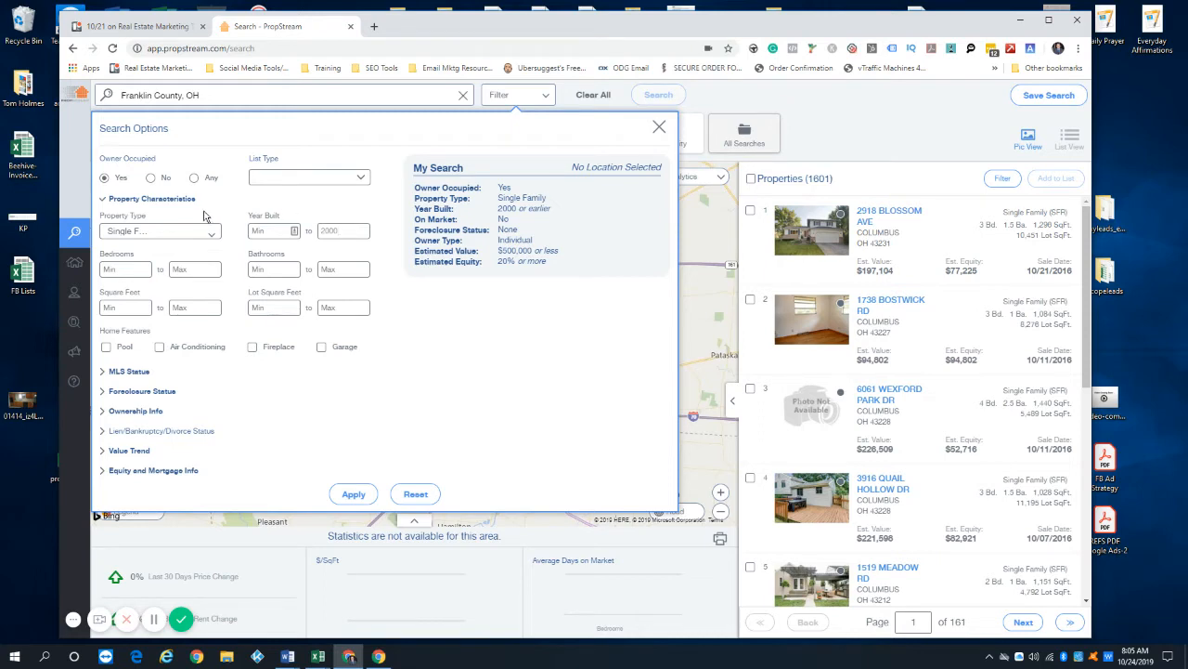
click(174, 200)
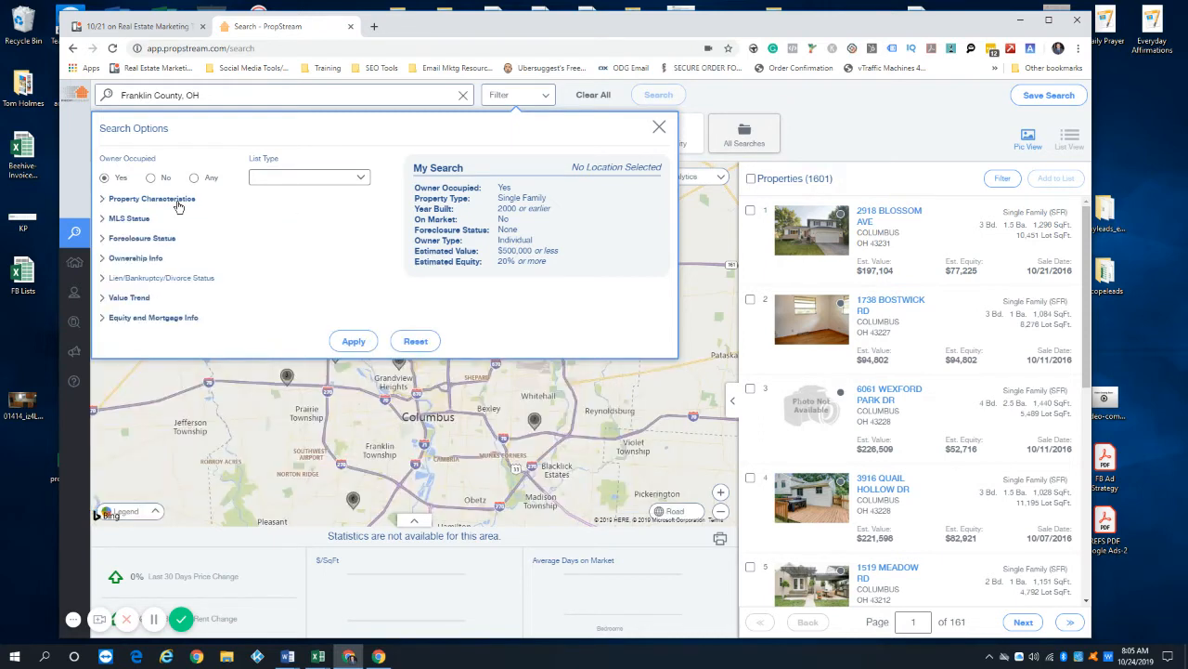
Set the minimum years of ownership to 20 and apply the search filters
click(141, 258)
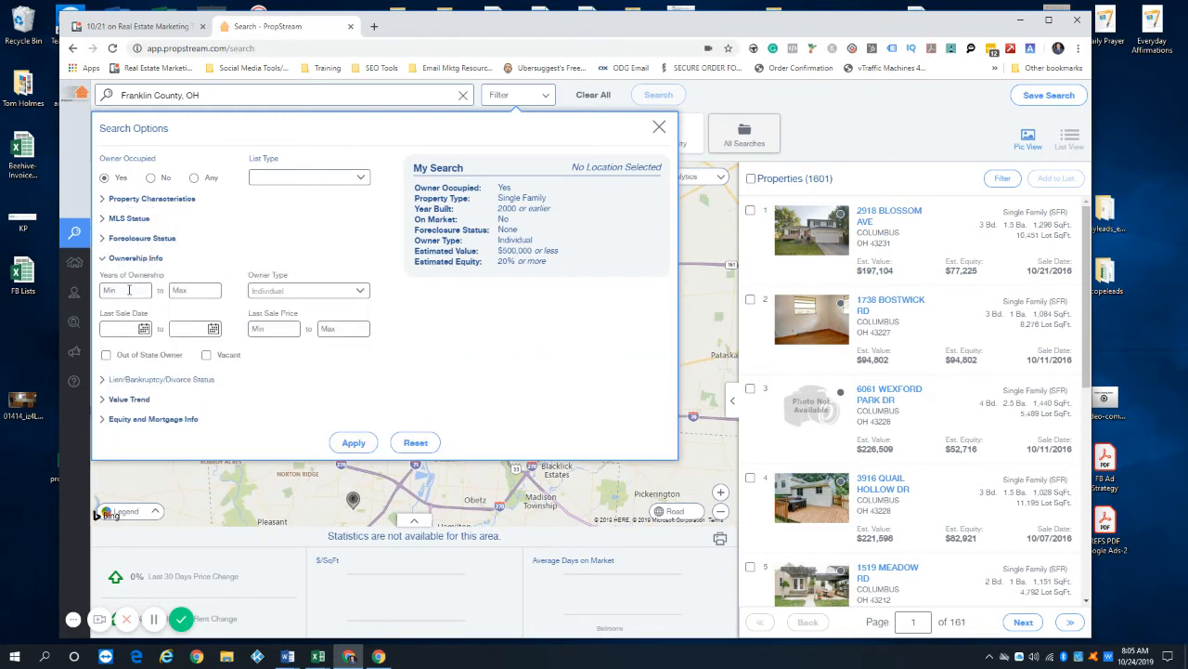
click(129, 290)
text(20)
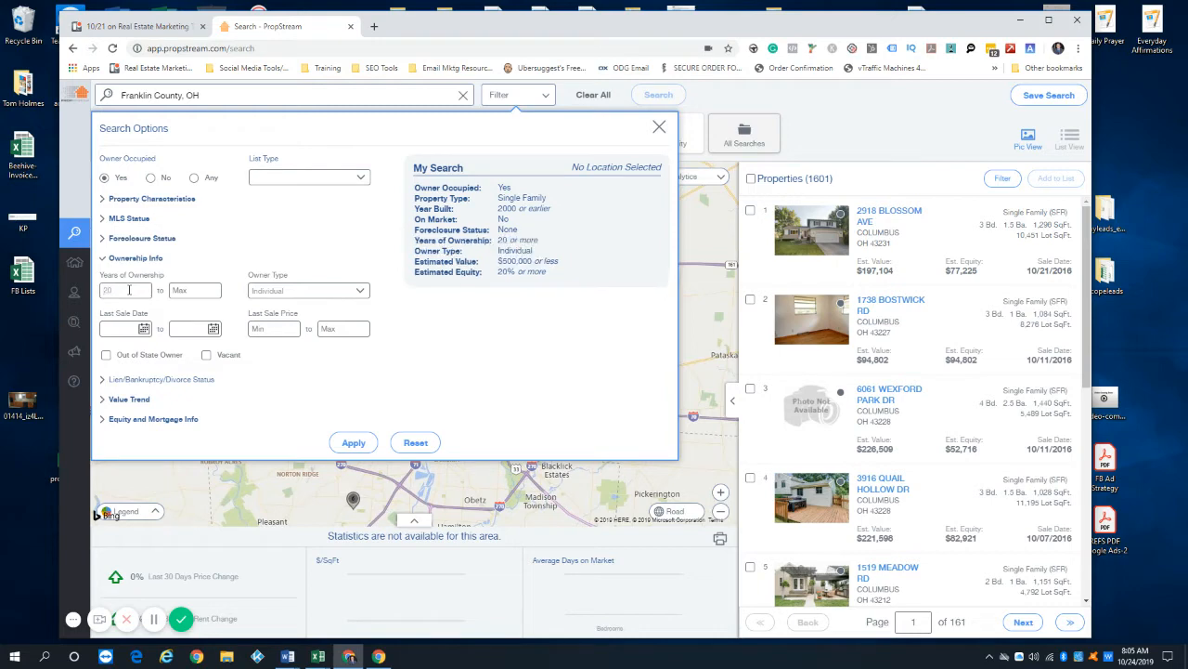
click(363, 443)
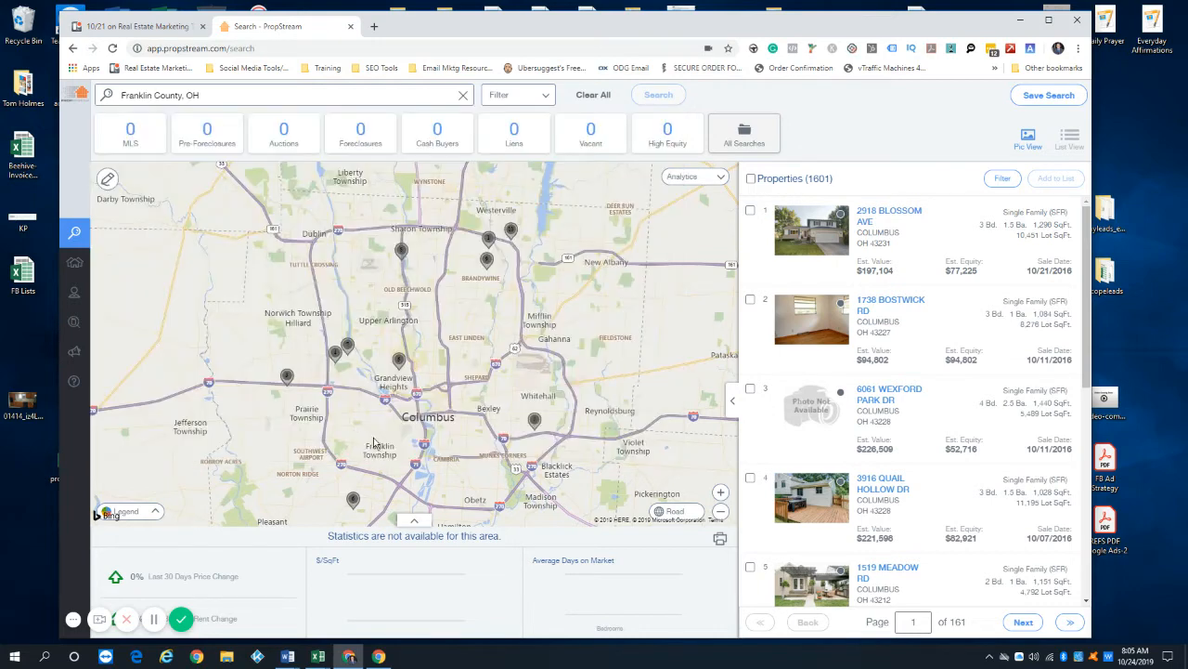
Clear all search criteria and search Franklin County, OH again from the recent searches
click(589, 96)
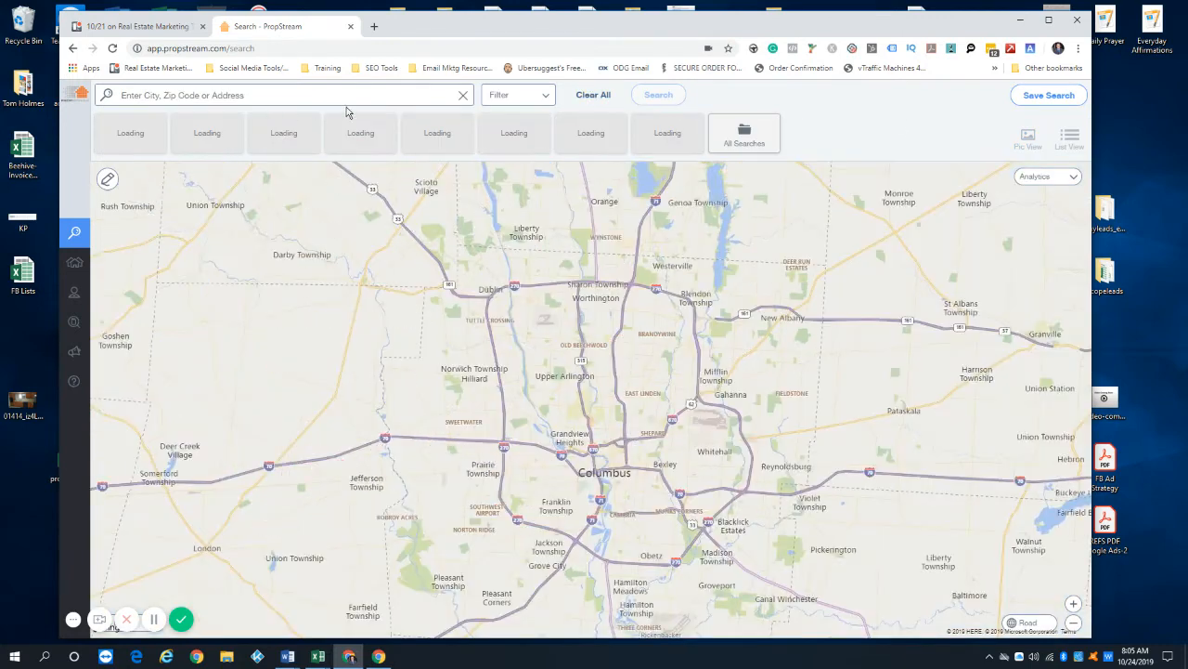
click(338, 96)
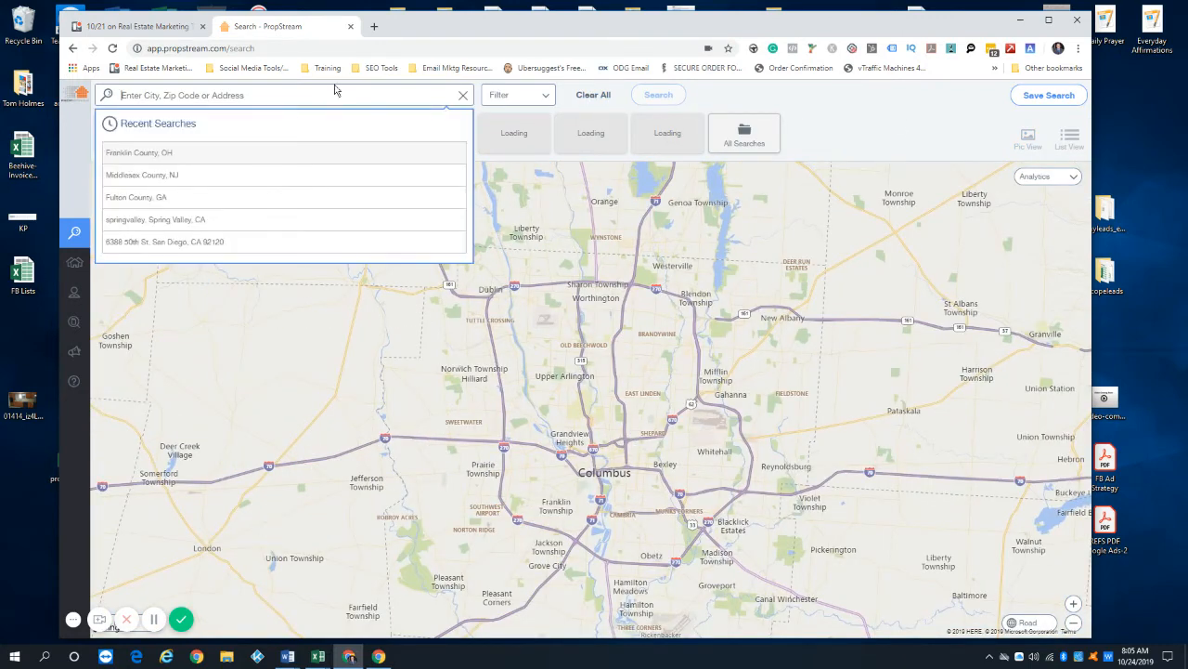
click(276, 154)
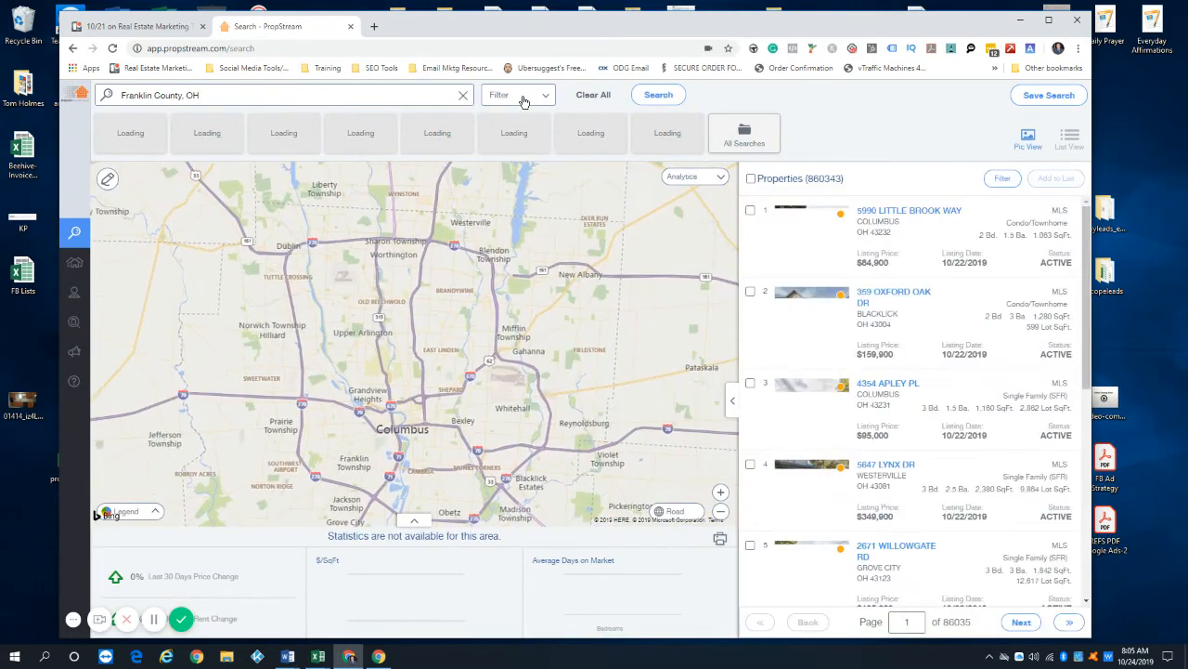
Filter the Franklin County results to owner-occupied properties of the Single Family type
click(520, 95)
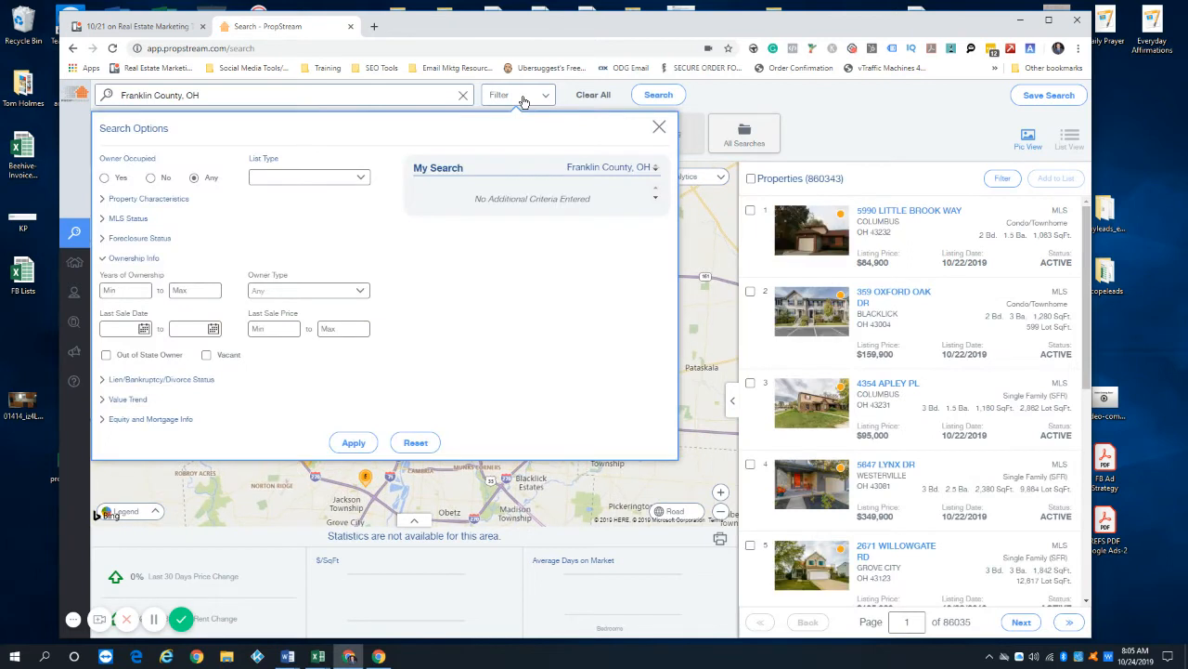
click(105, 178)
click(136, 198)
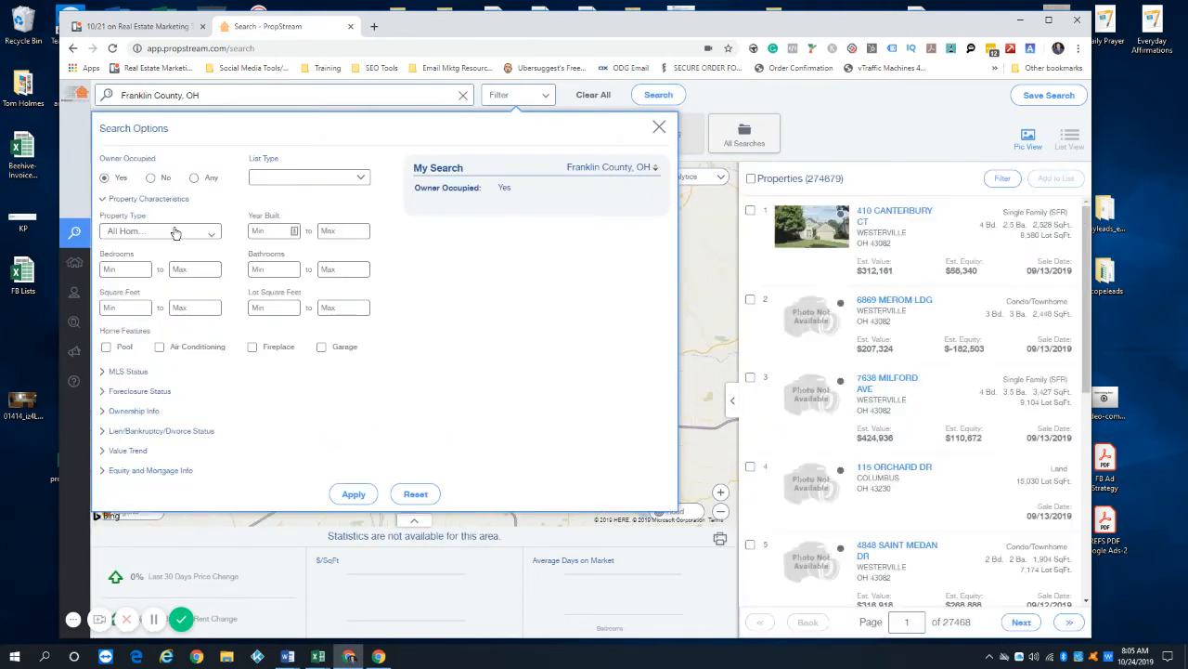
click(176, 232)
click(167, 255)
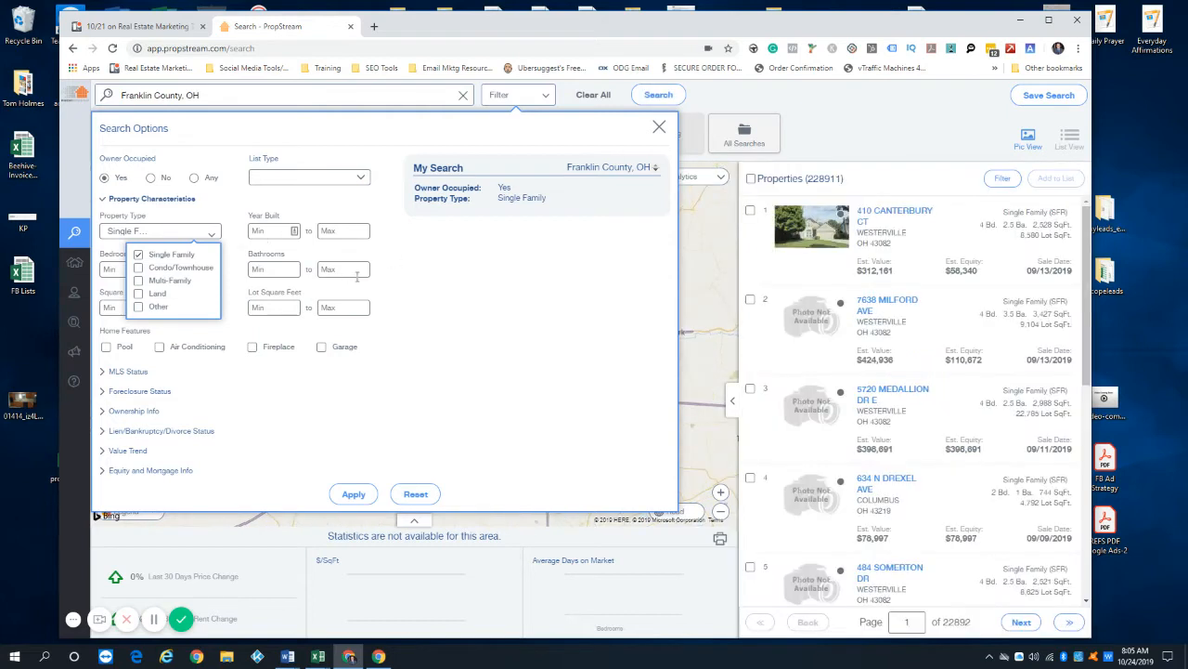
click(461, 259)
Set the maximum year built to 2000 in the property characteristics
click(337, 232)
text(2000)
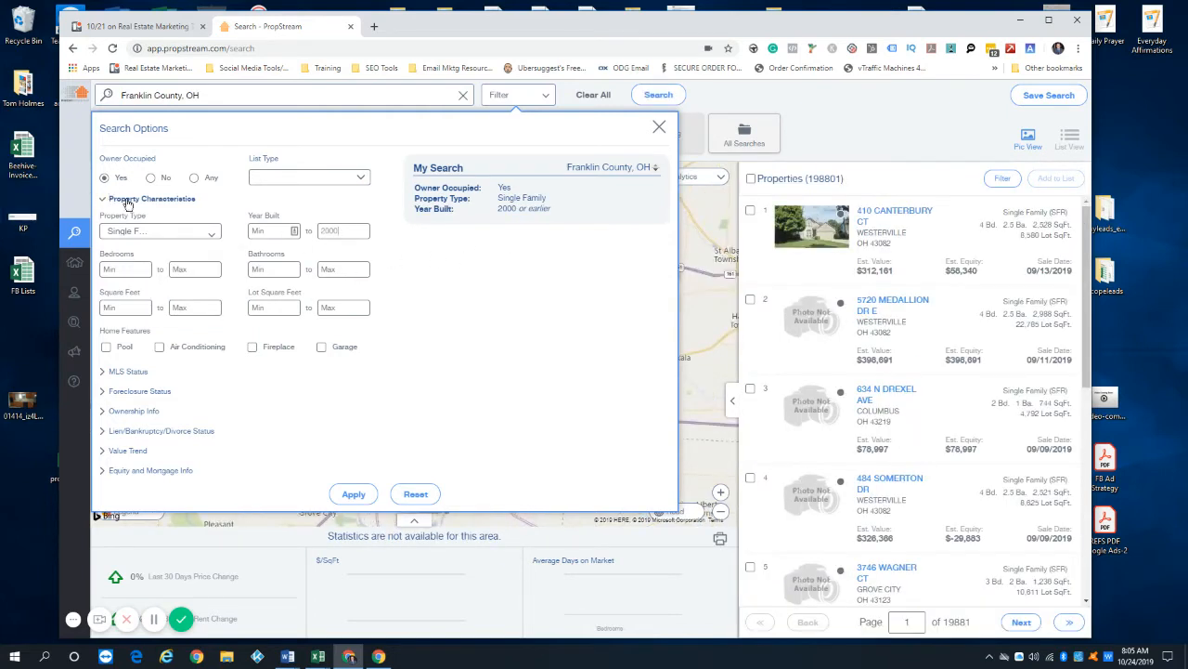
click(359, 234)
click(153, 199)
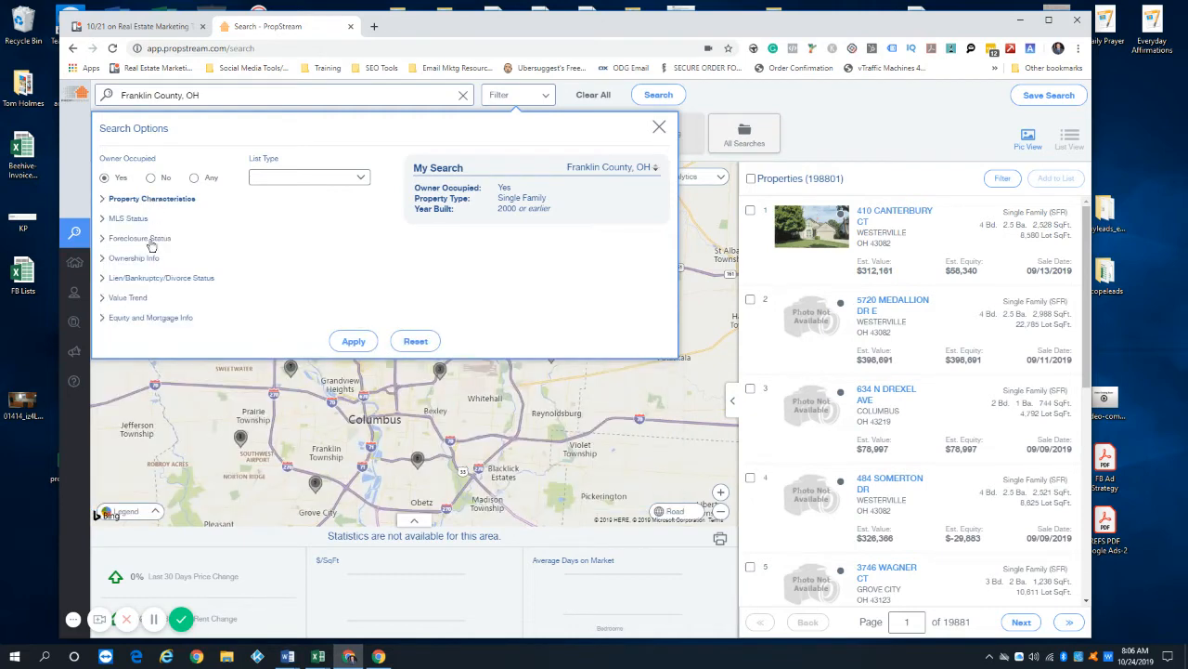
Set On Market to No in the MLS filters and restrict the foreclosure status to None
click(139, 219)
click(300, 367)
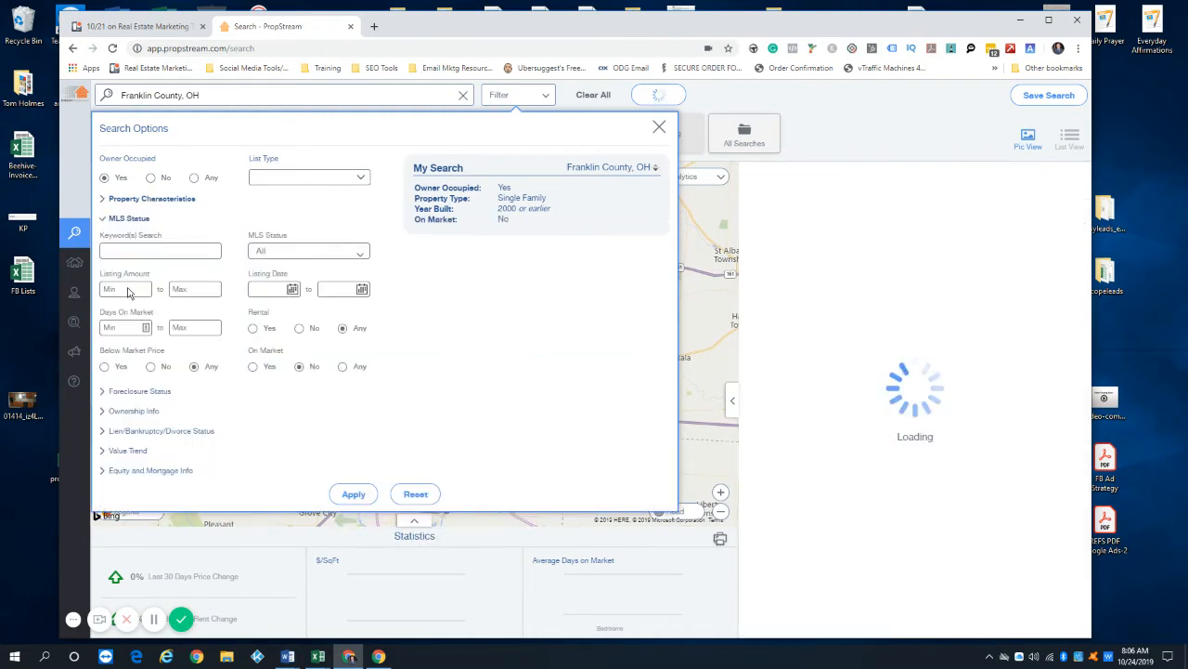
click(139, 390)
click(166, 271)
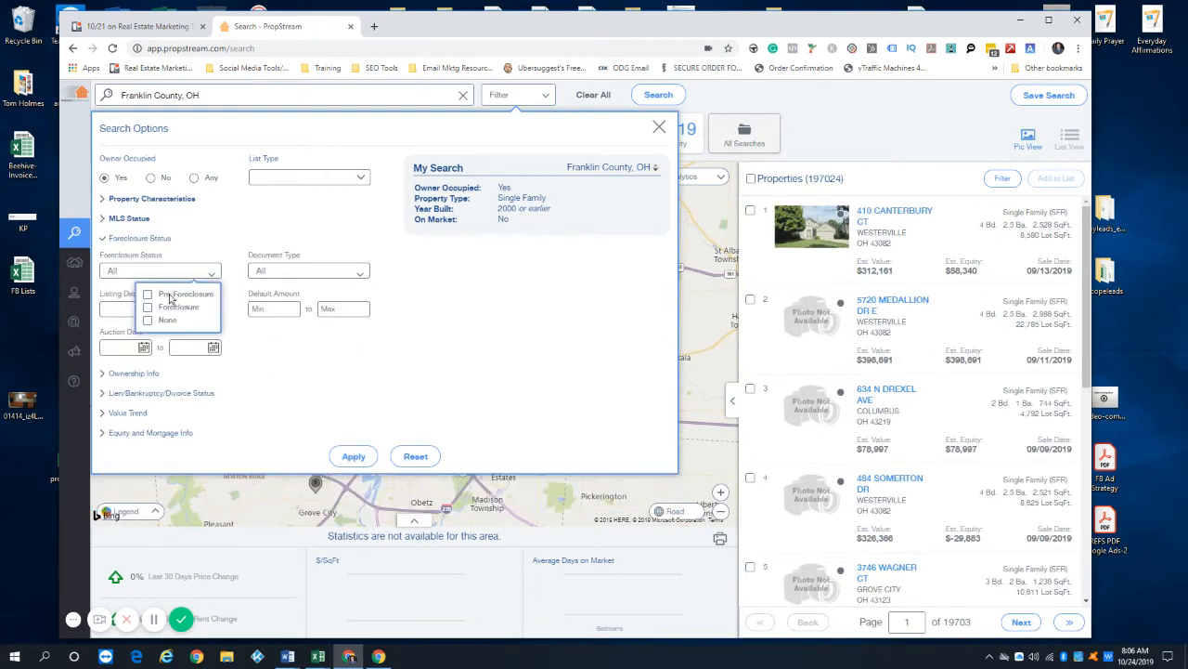
click(148, 320)
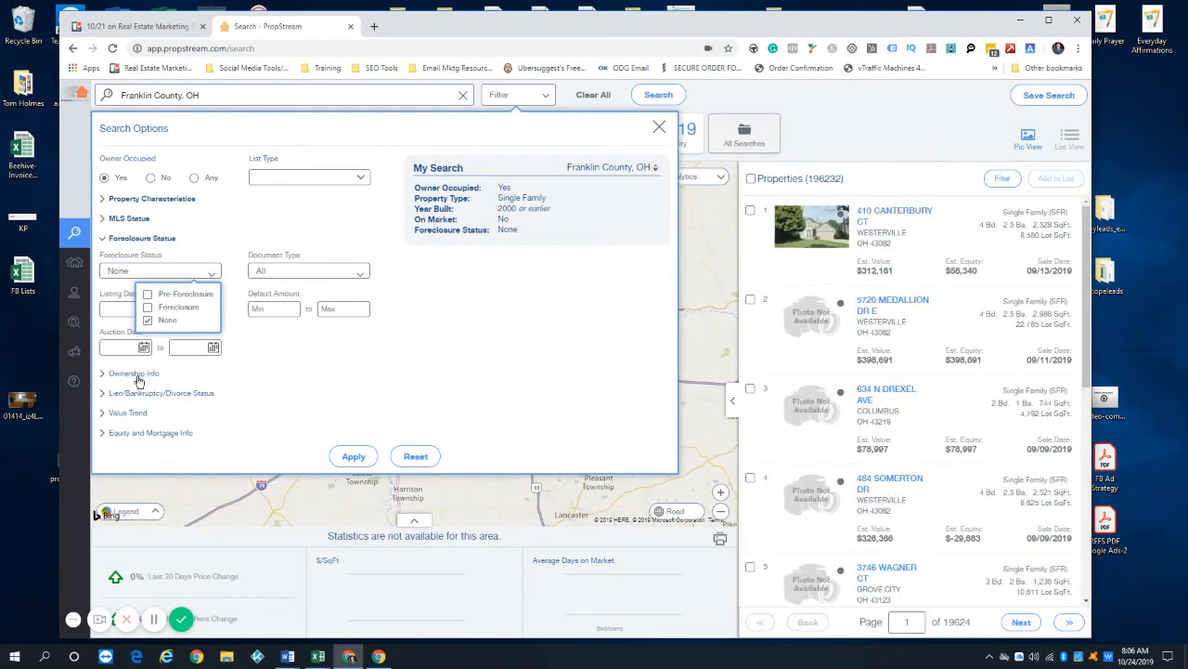
Set the owner type to Individual and the minimum years of ownership to 20
click(138, 374)
click(249, 294)
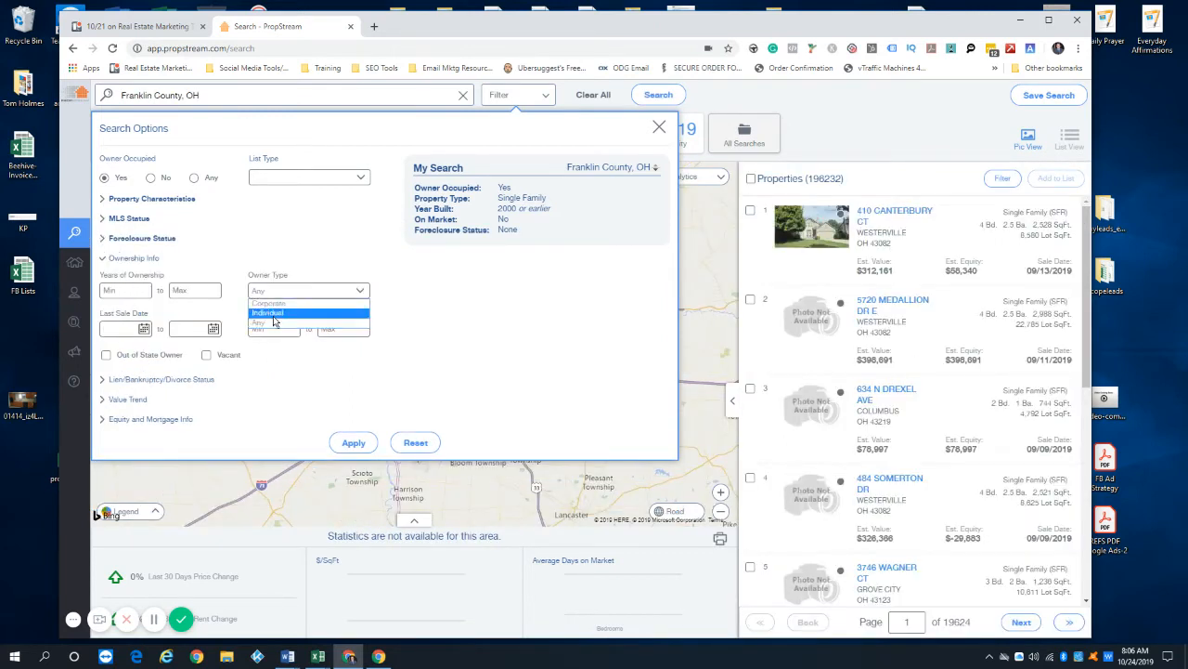
click(299, 307)
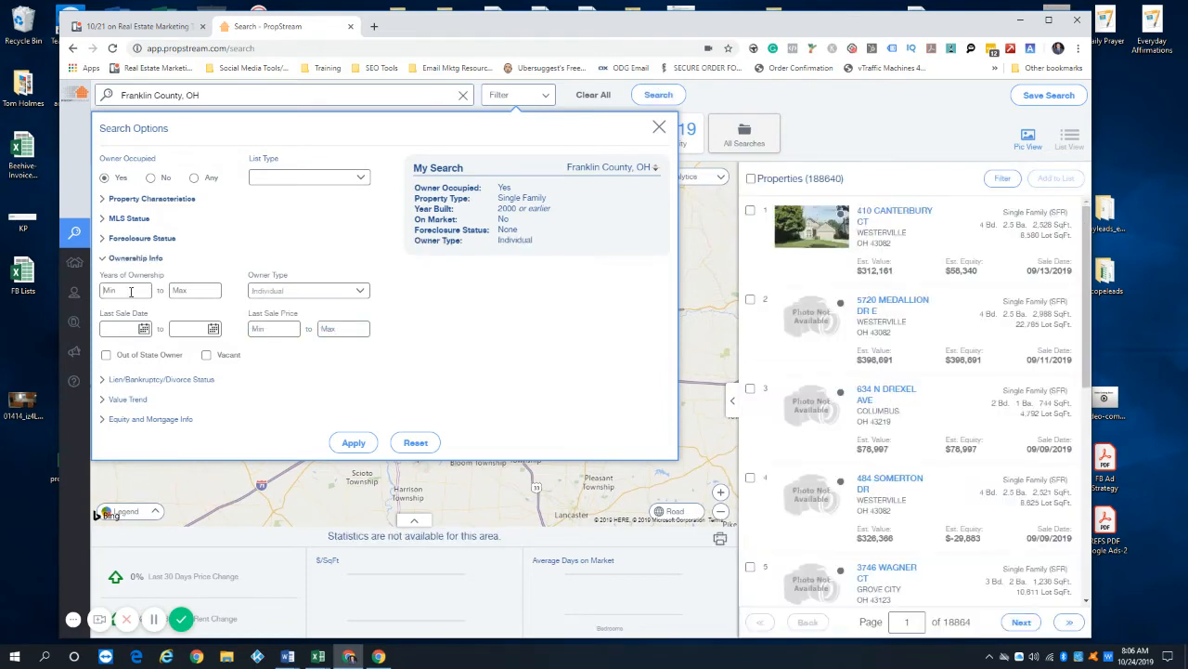
click(131, 291)
text(20)
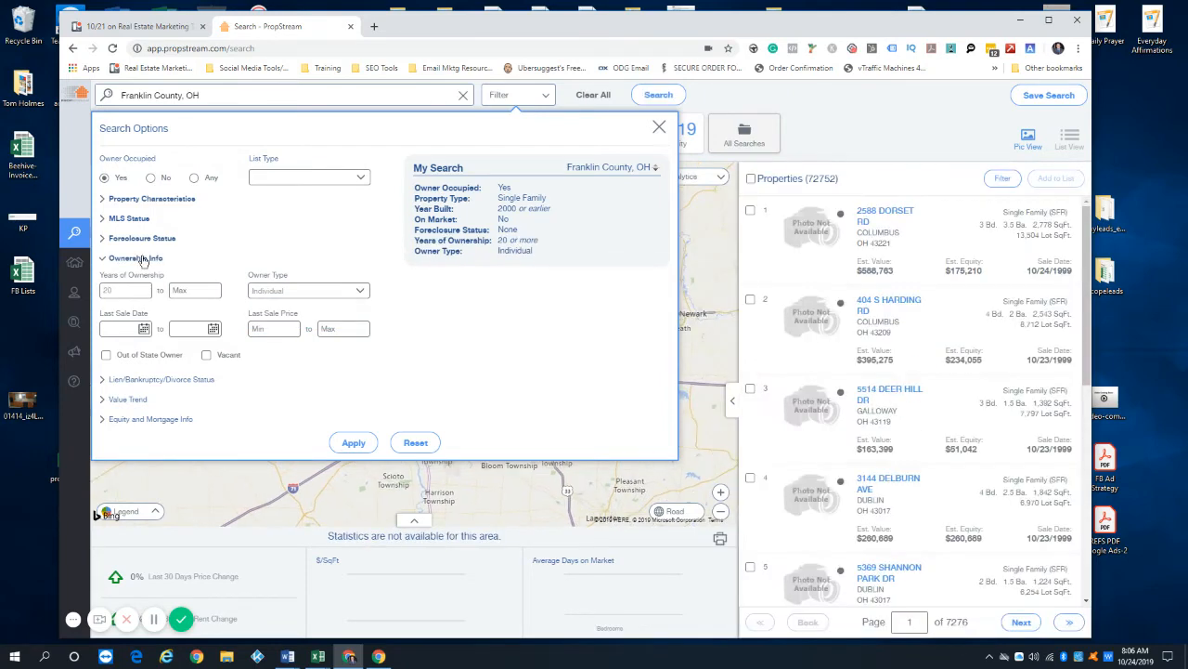
click(142, 258)
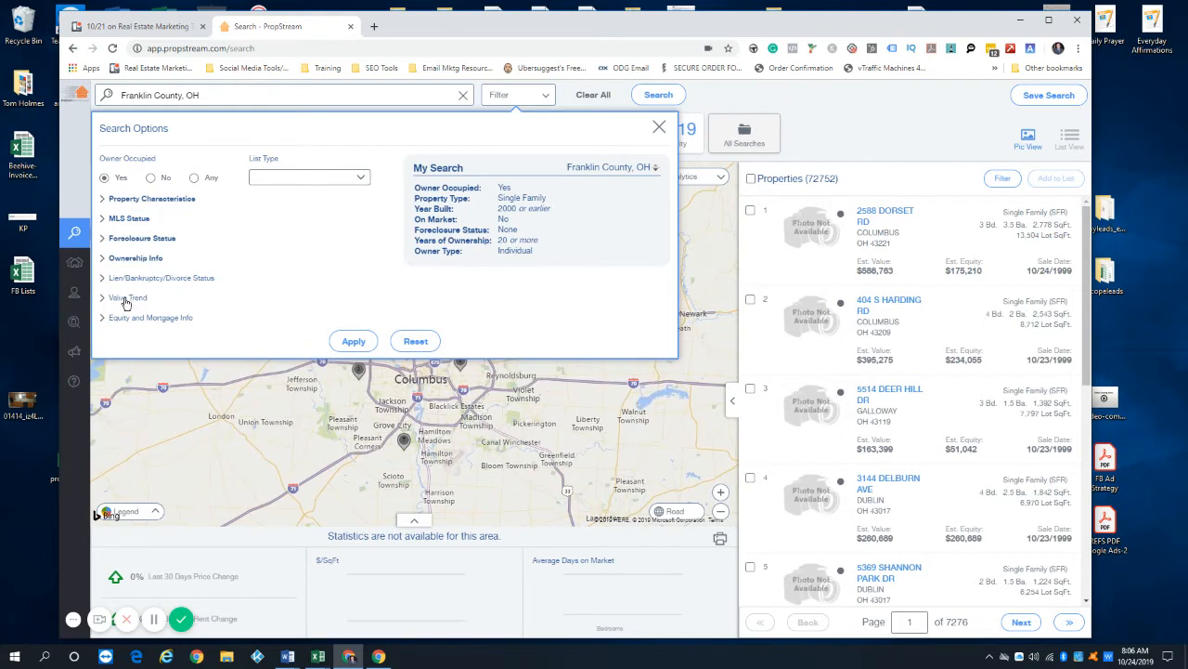
Set the maximum estimated value to 500,000 and the minimum estimated equity to 20 percent, applying the filters
click(126, 298)
click(190, 324)
text(5000000)
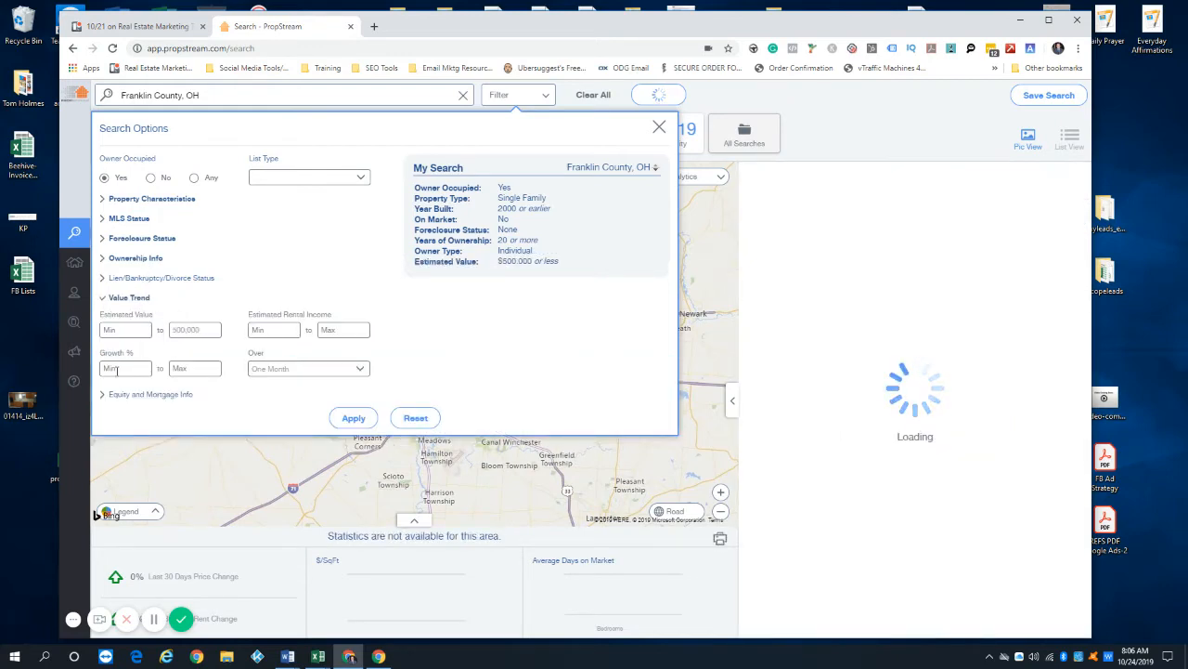
click(147, 395)
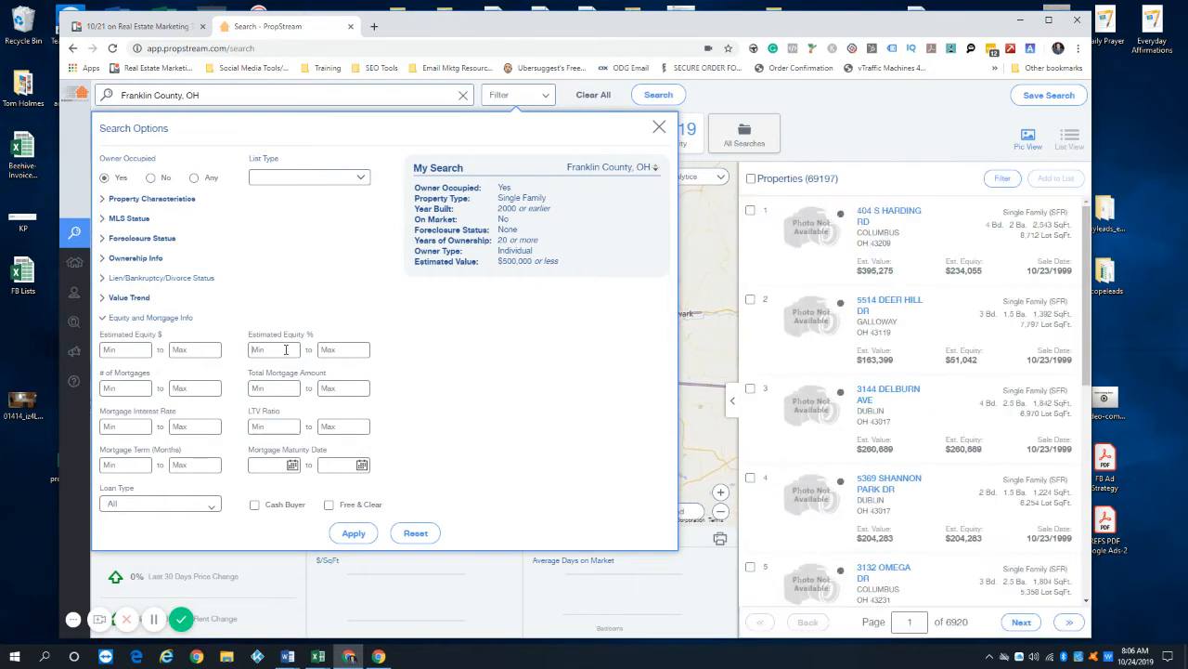
click(354, 533)
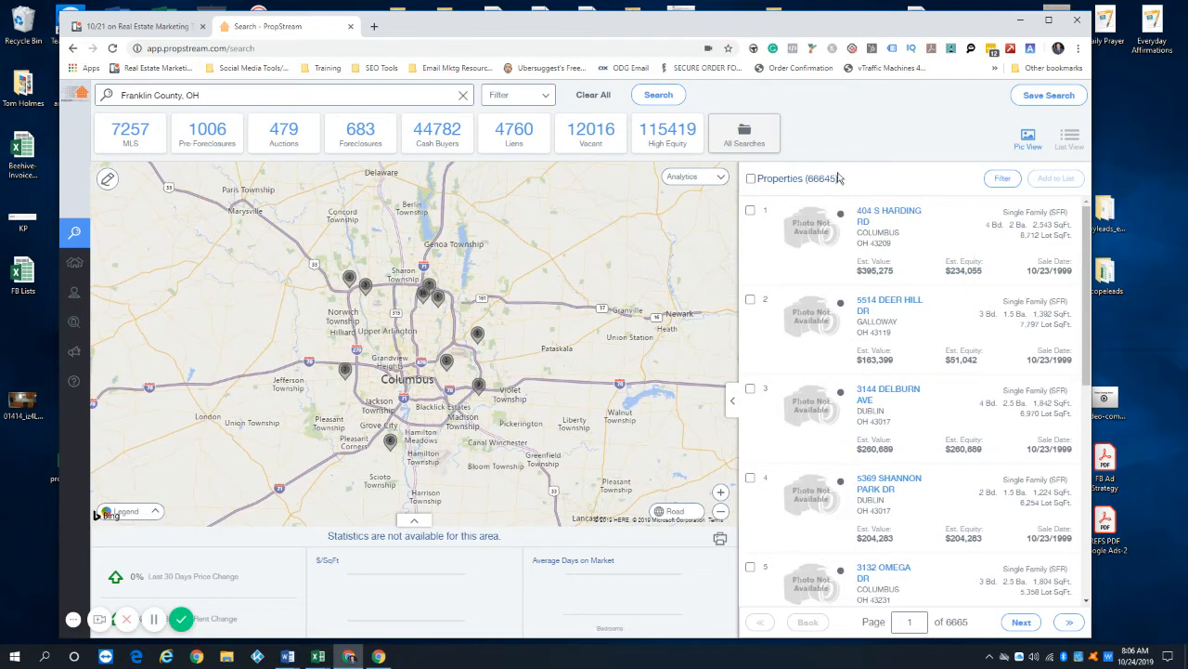
Reopen the search filters and raise the minimum estimated equity to 50 percent
click(533, 98)
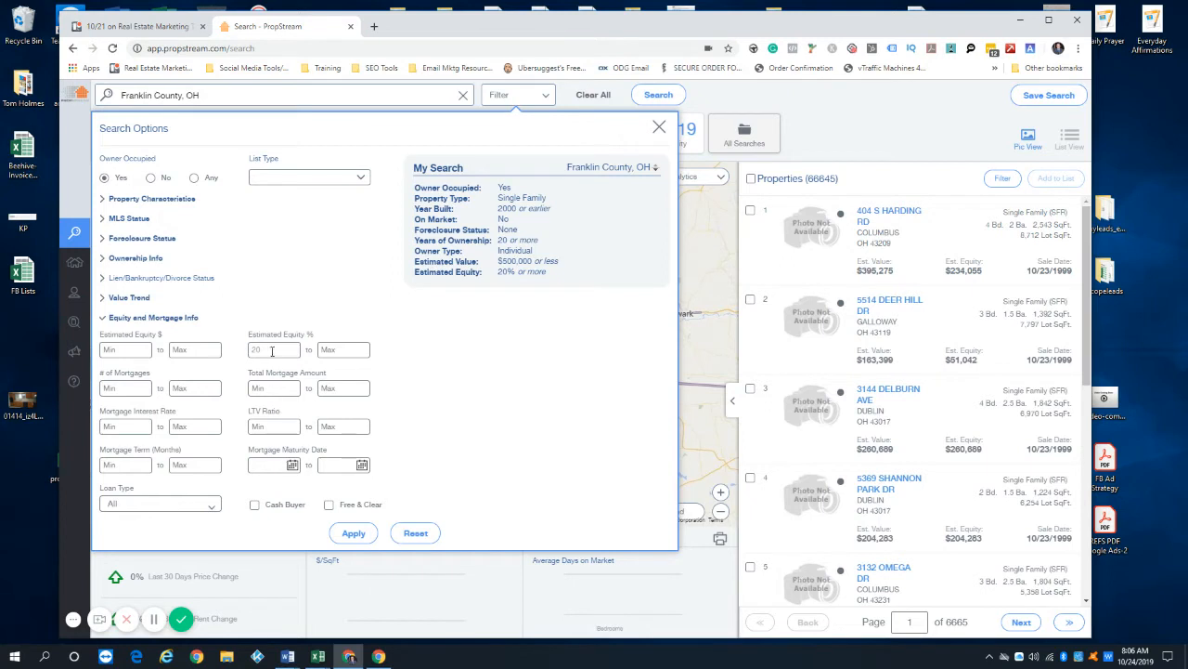
double_click(256, 349)
text(50)
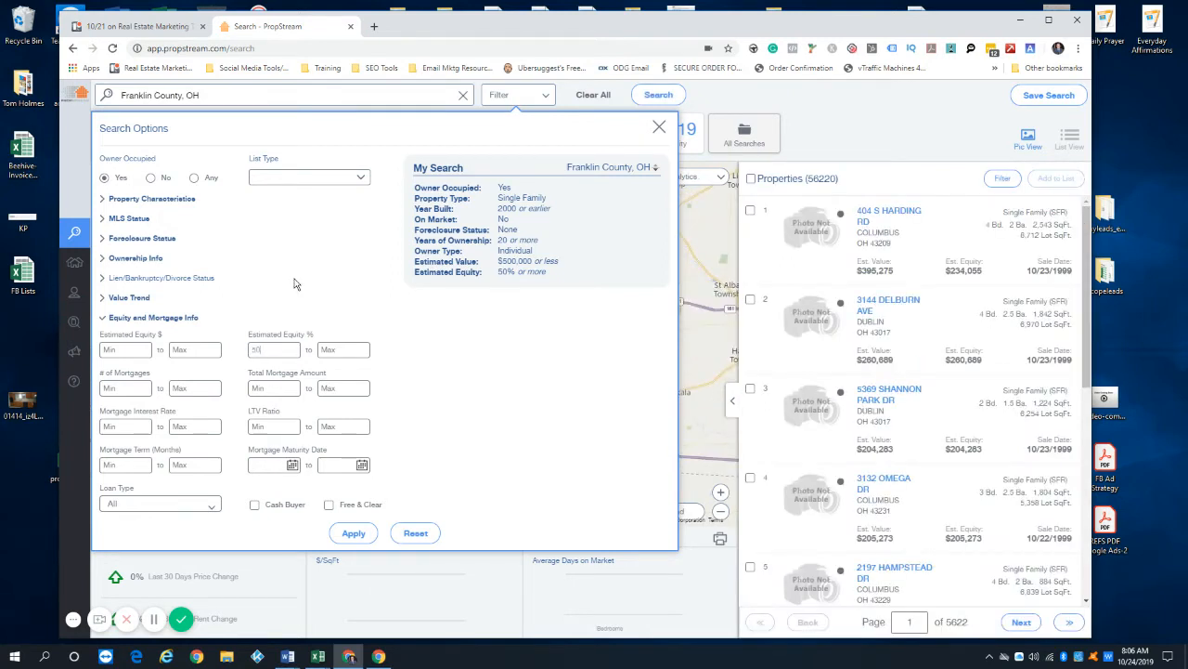
Try minimum years of ownership of 30 and 40 in the ownership filters
click(132, 265)
double_click(102, 291)
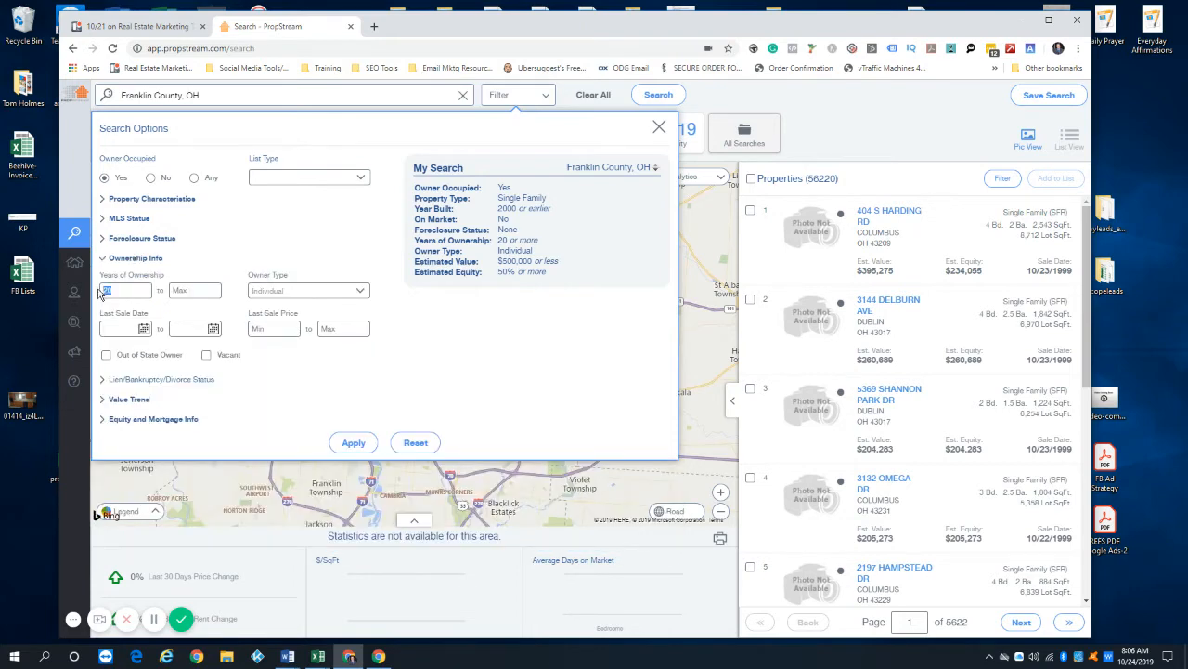
text(30)
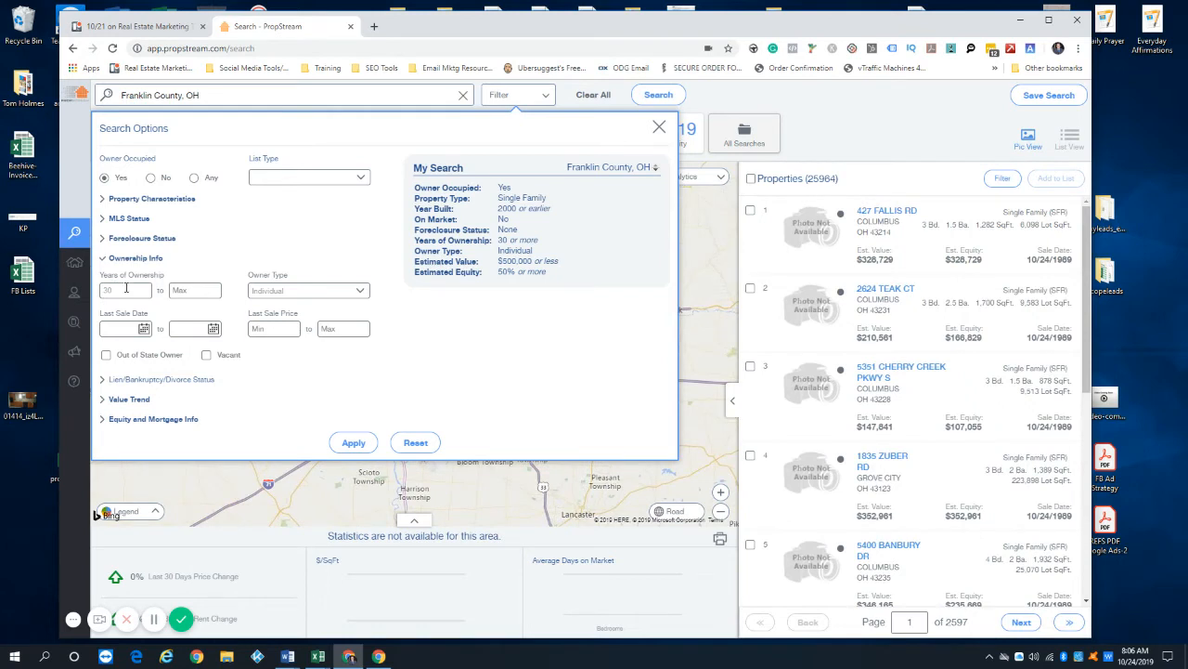
key(BackSpace)
key(BackSpace)
text(40)
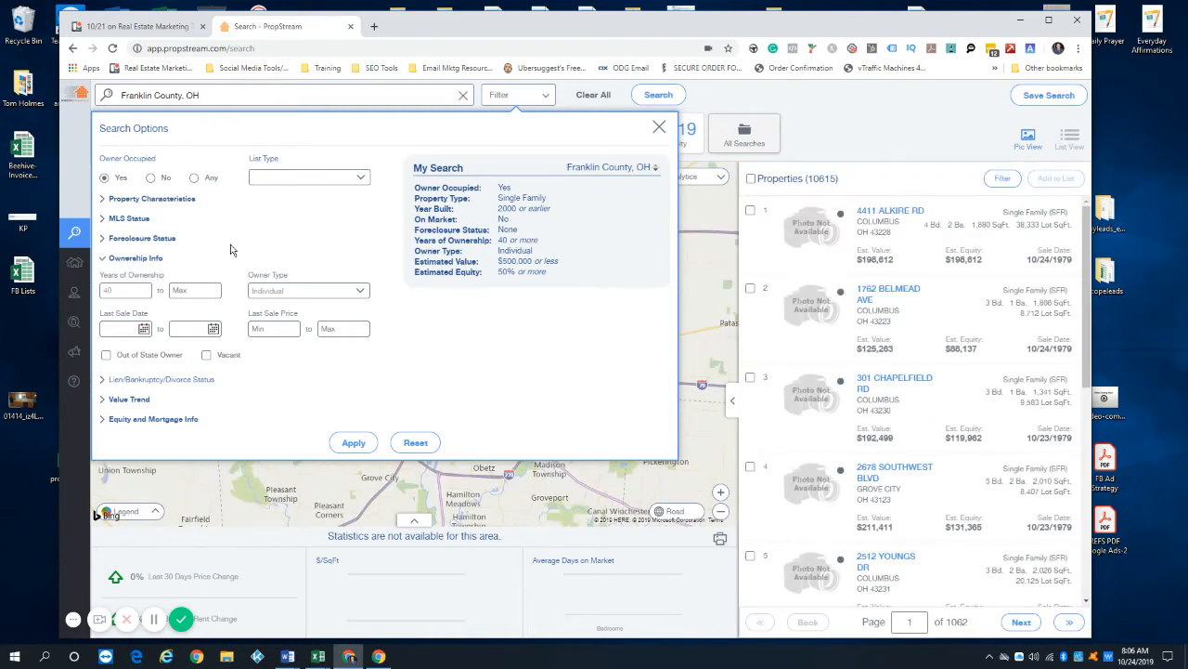
click(144, 258)
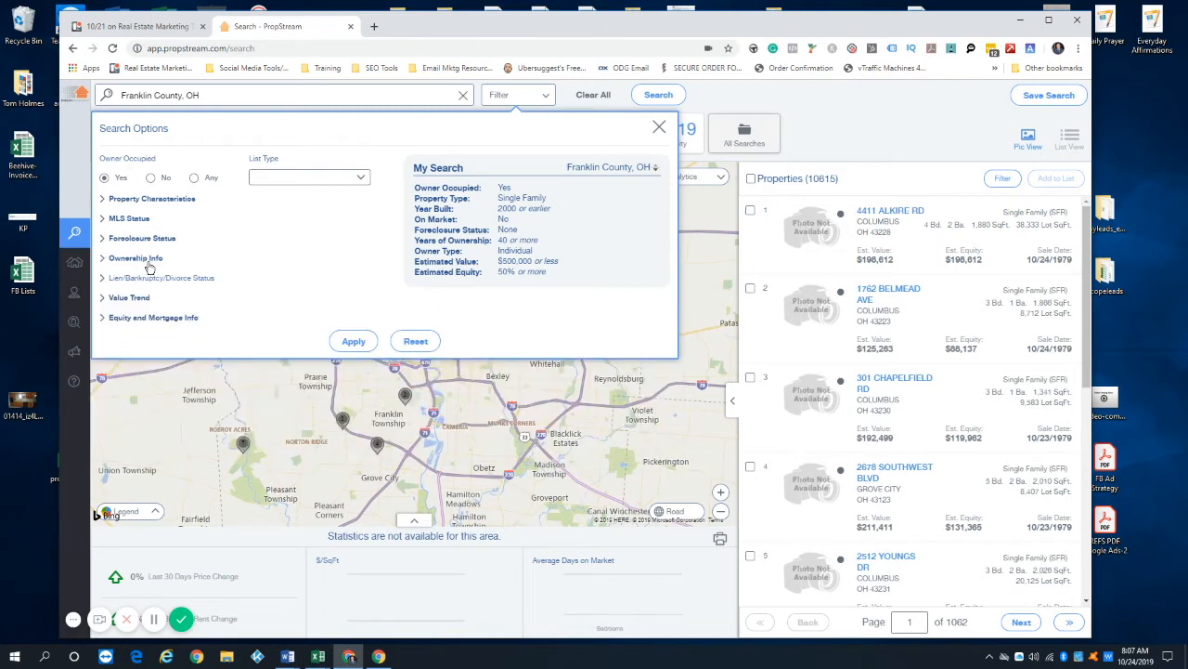
Set the minimum years of ownership to 30 in the ownership filters
click(132, 258)
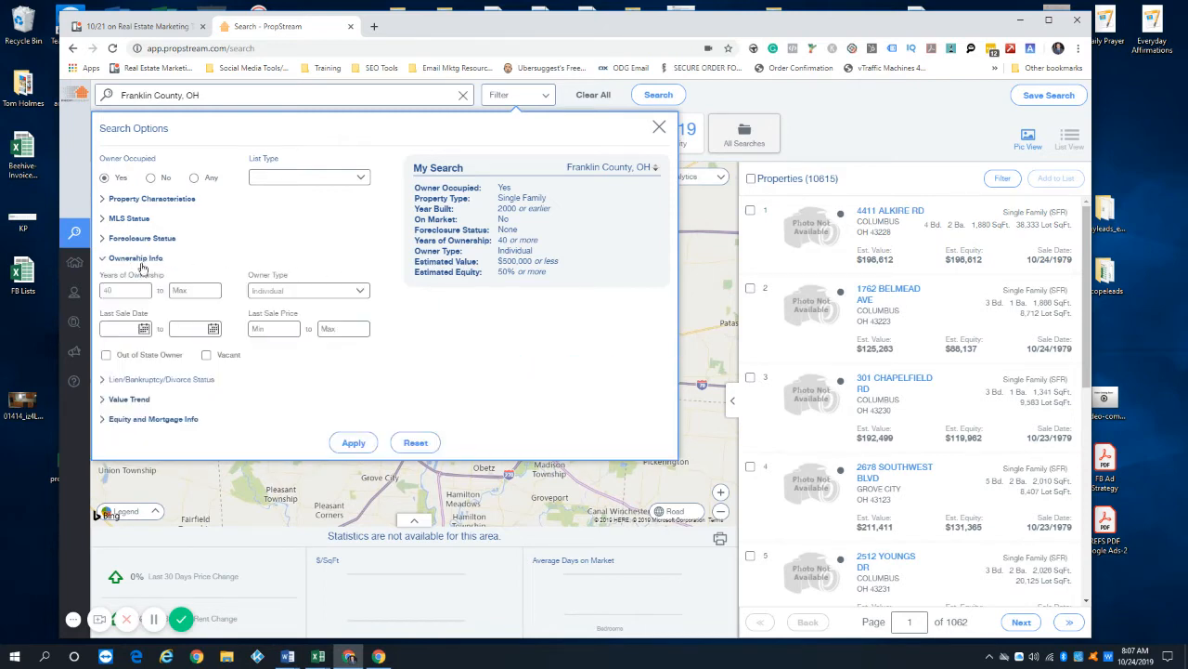
click(124, 294)
key(BackSpace)
key(BackSpace)
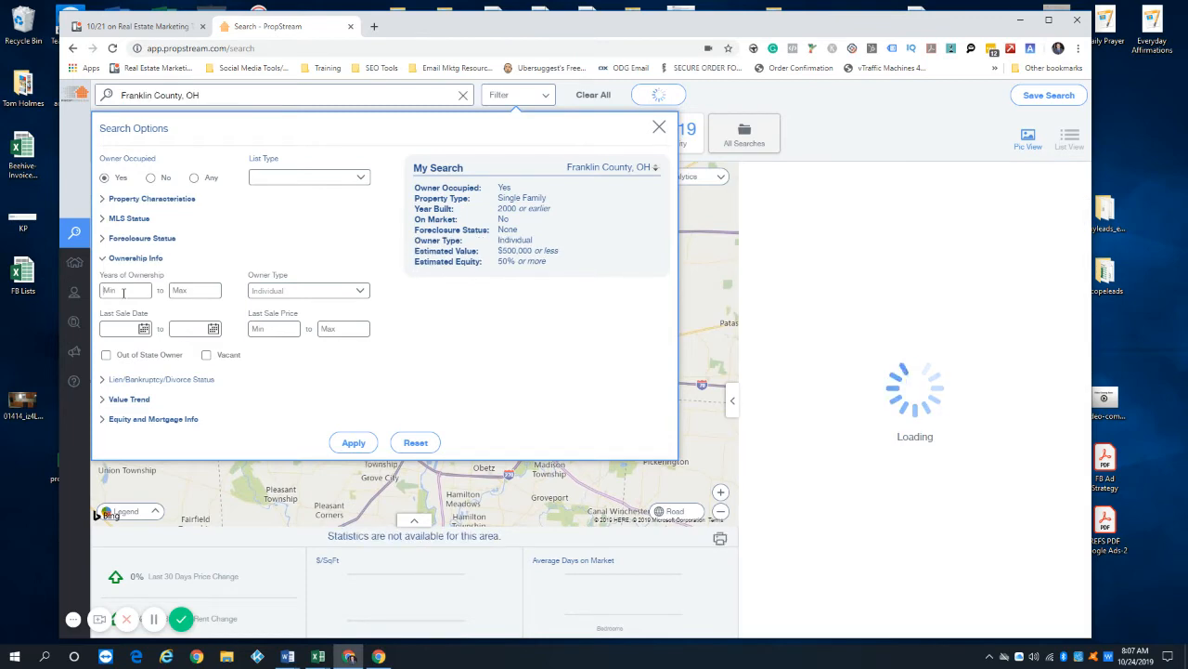
text(30)
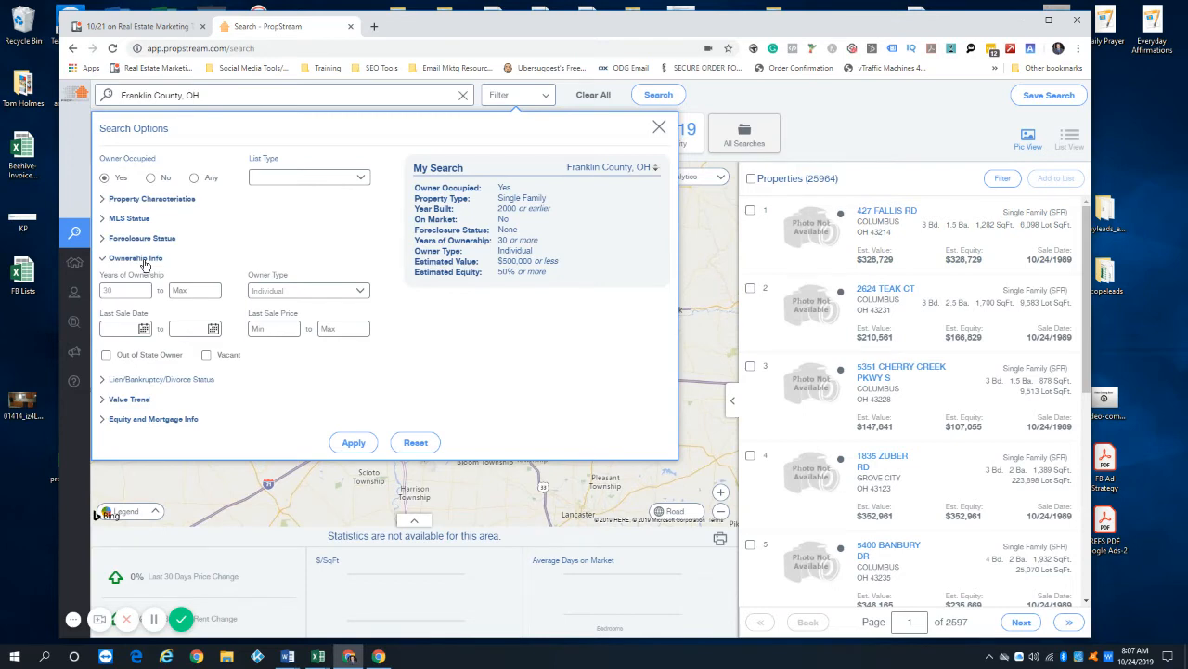
click(144, 260)
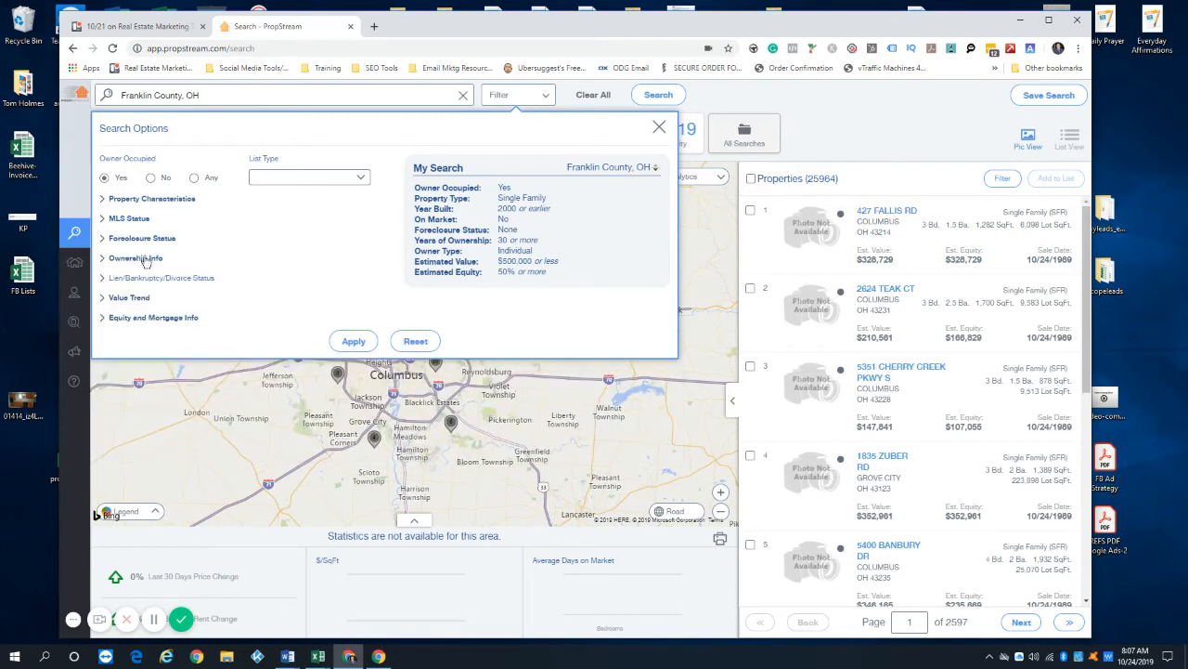
Clear the minimum estimated equity percentage and enable the Free & Clear filter under the equity and mortgage criteria
click(157, 317)
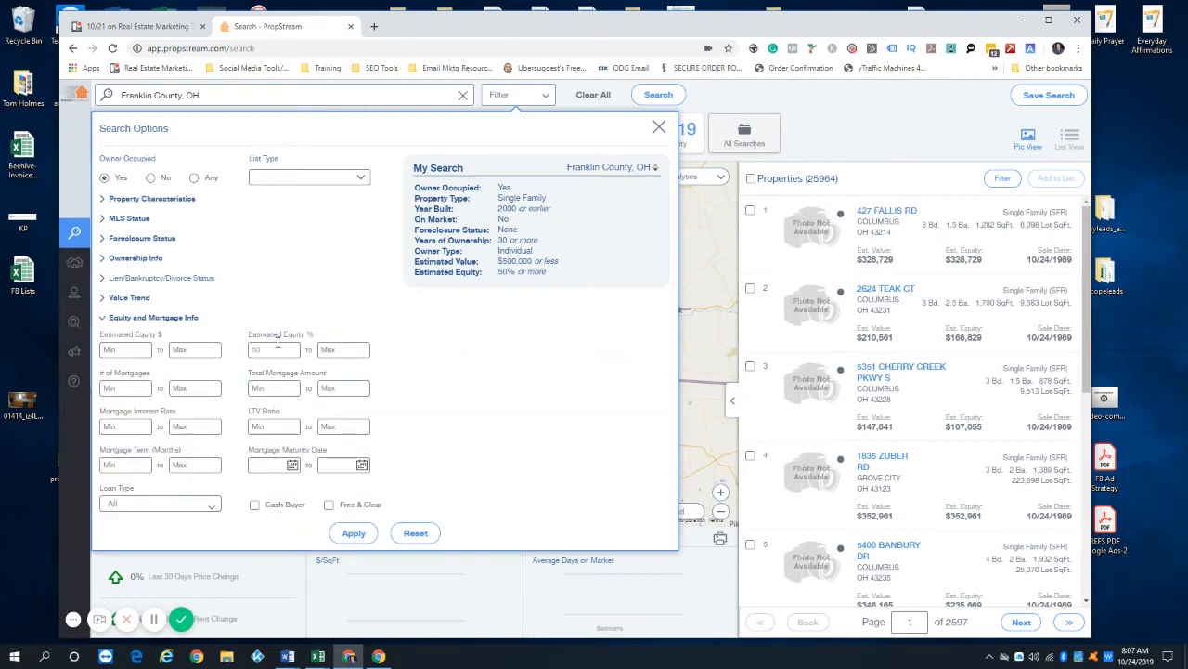
key(BackSpace)
key(BackSpace)
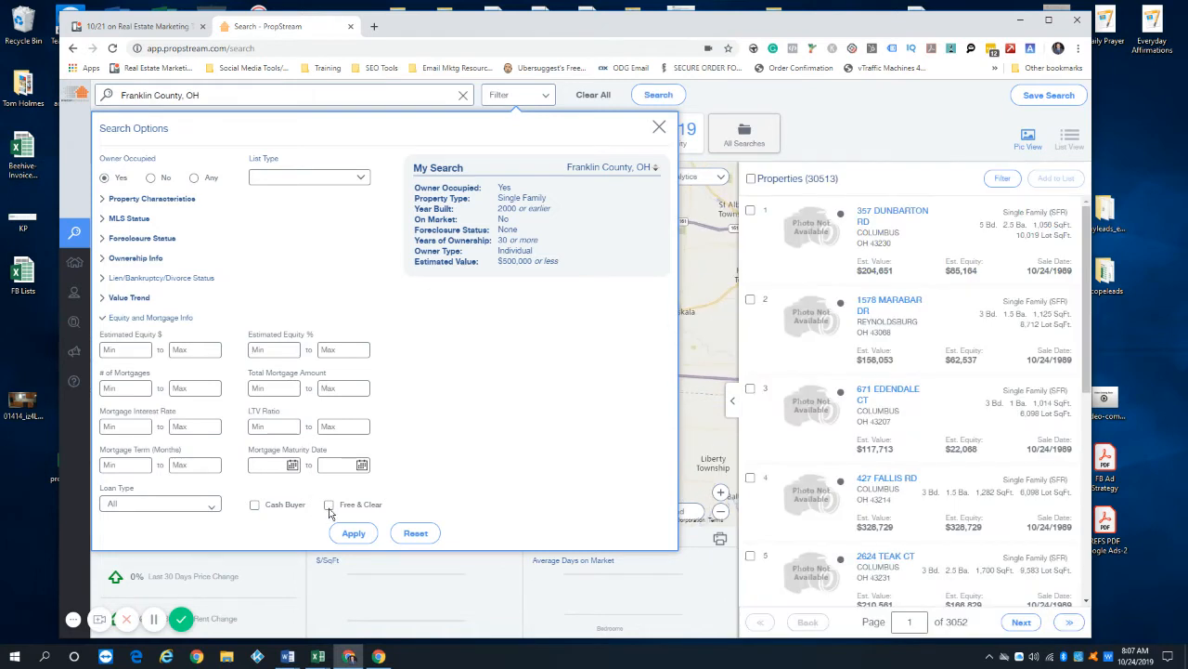
click(328, 505)
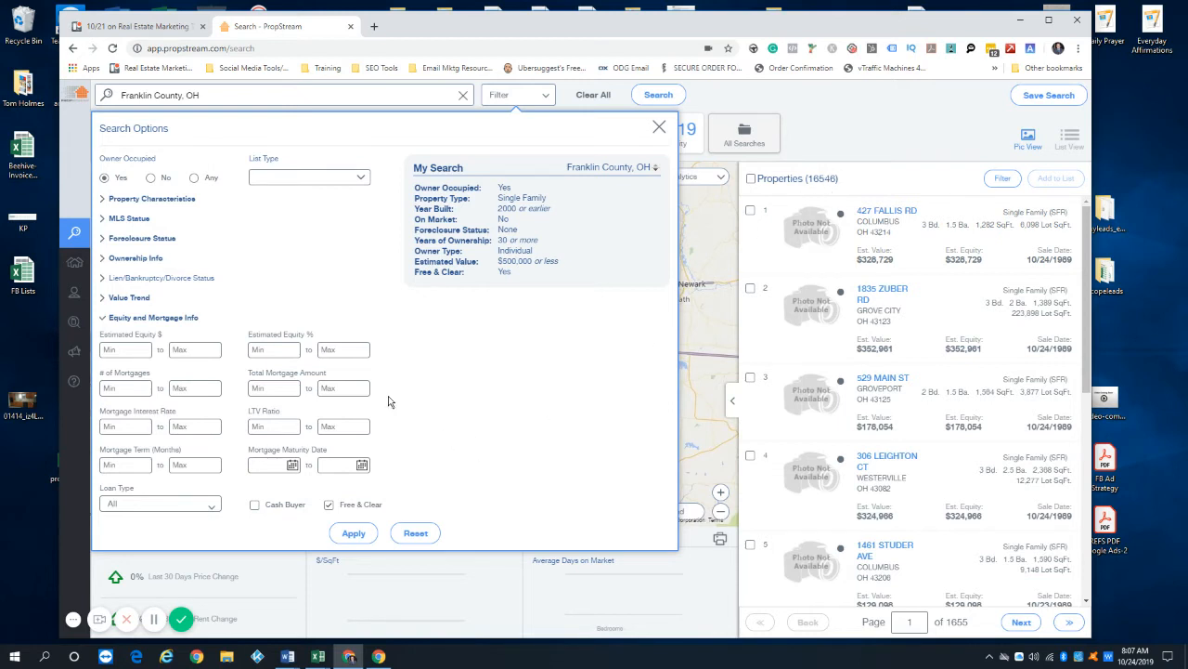
Set the maximum year built to 1990 in the property characteristics and apply the filters
click(149, 264)
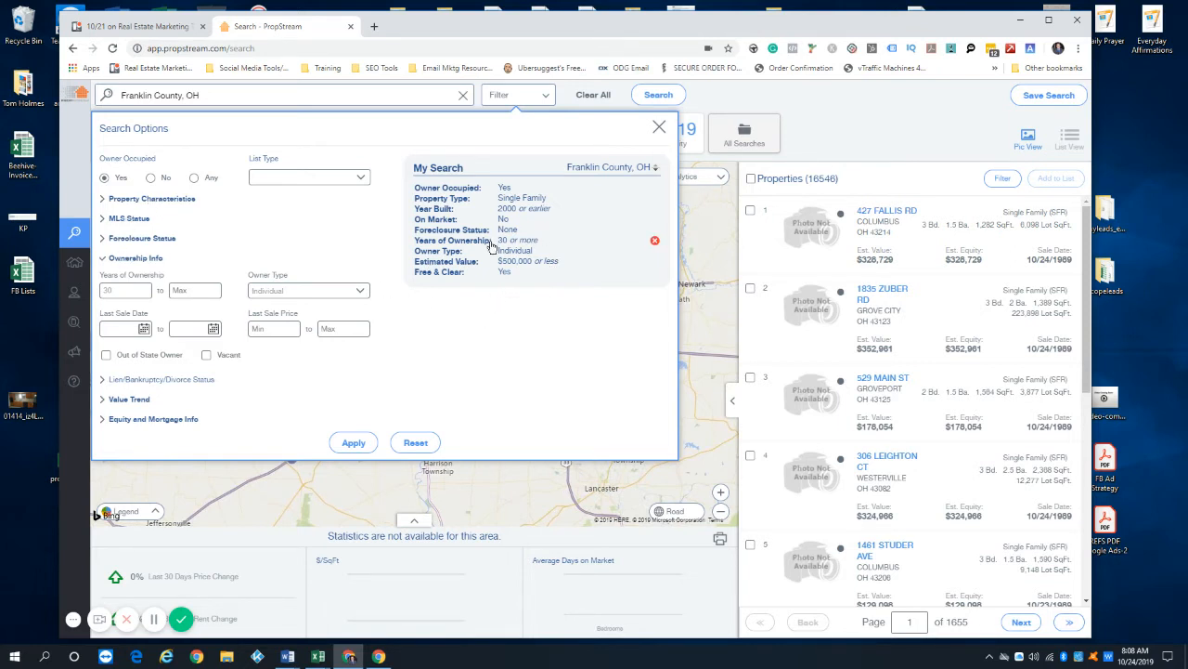
click(146, 200)
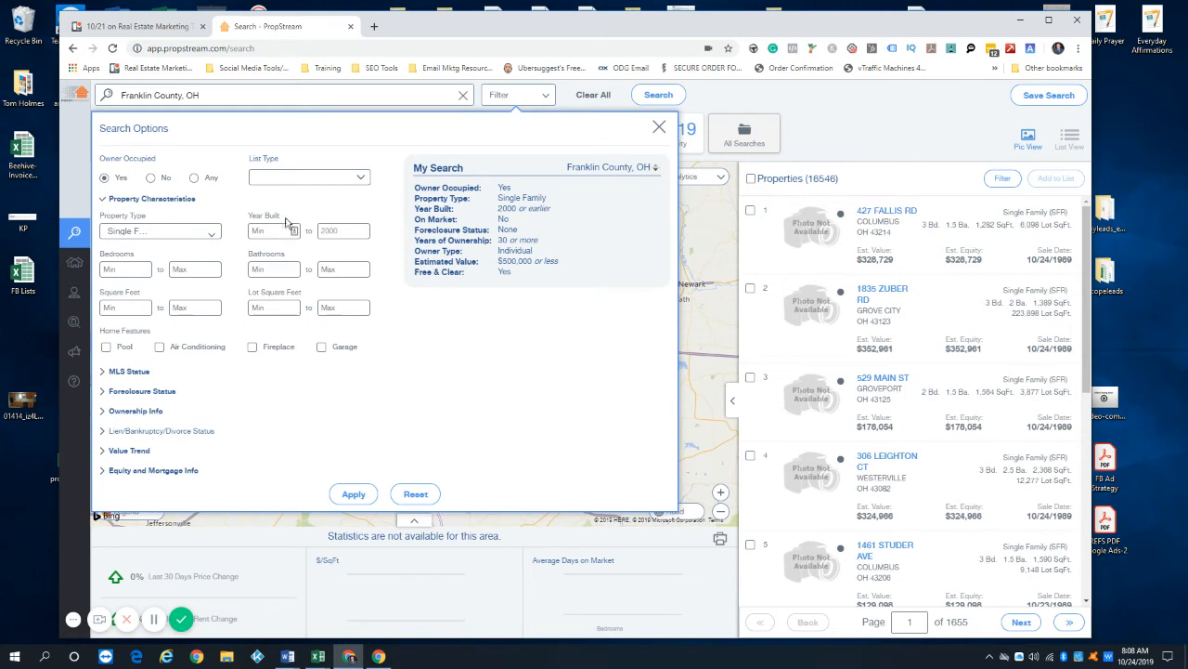
key(BackSpace)
key(BackSpace)
key(BackSpace)
key(BackSpace)
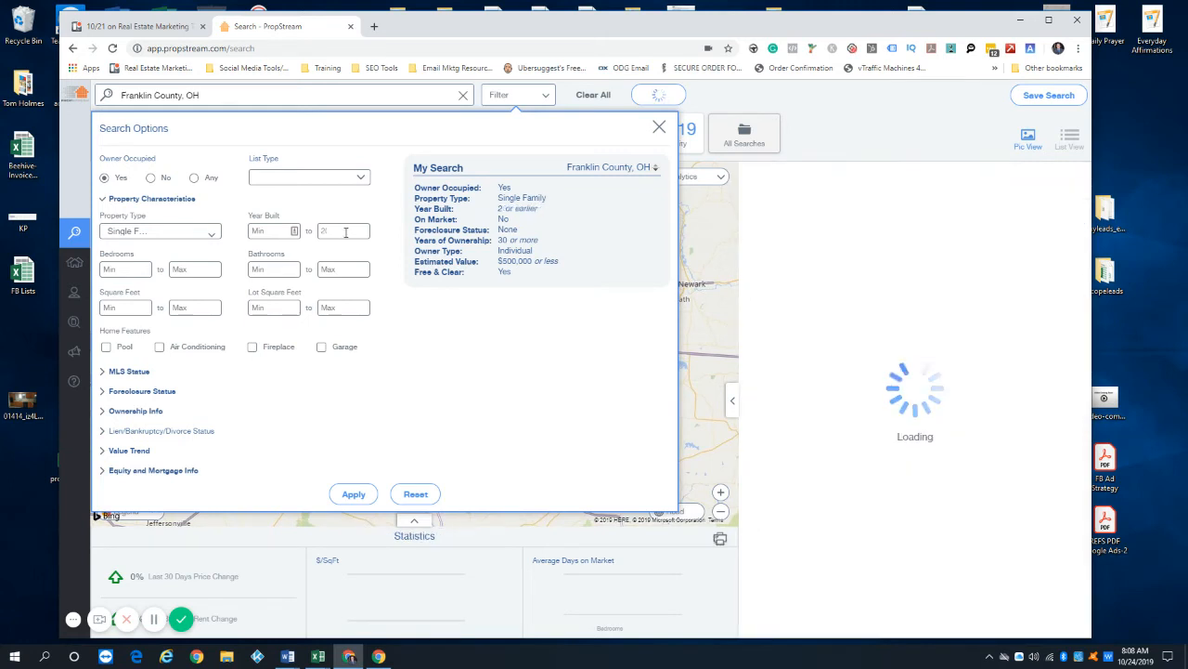
text(1)
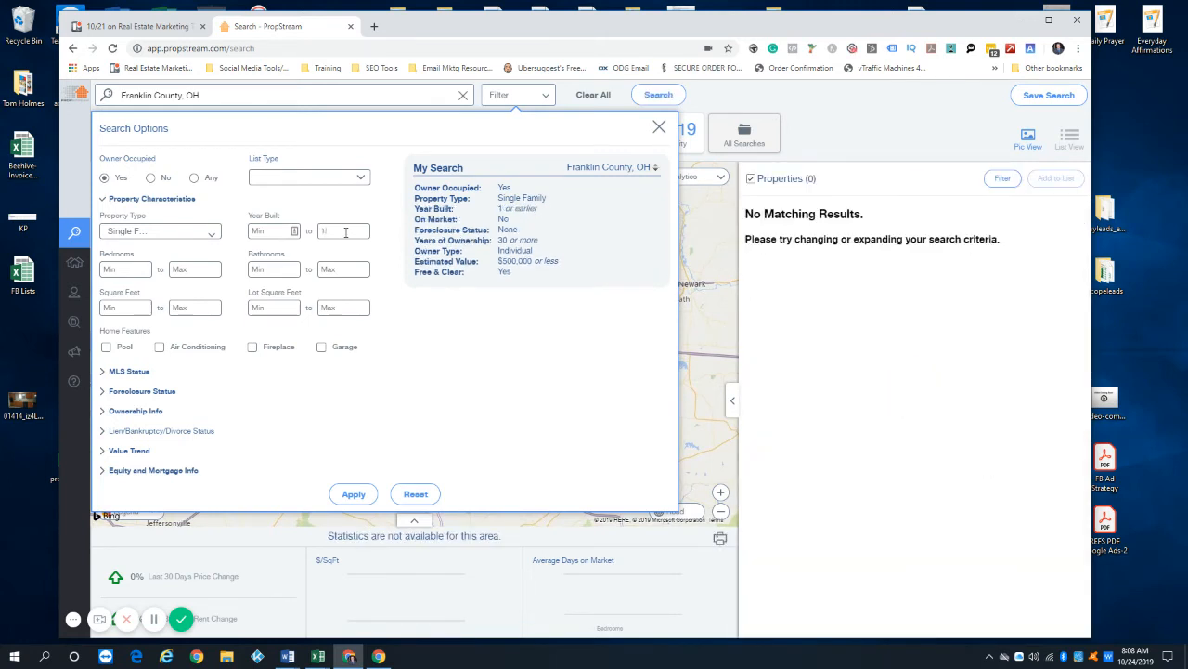
text(995)
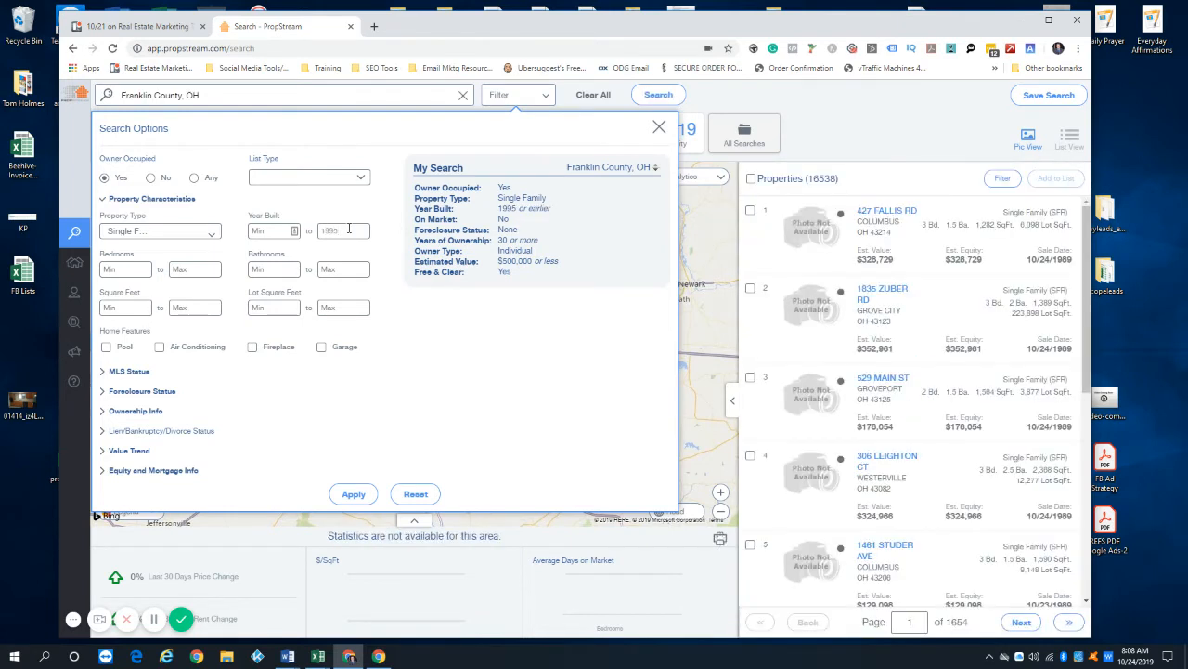
key(BackSpace)
text(0)
click(354, 495)
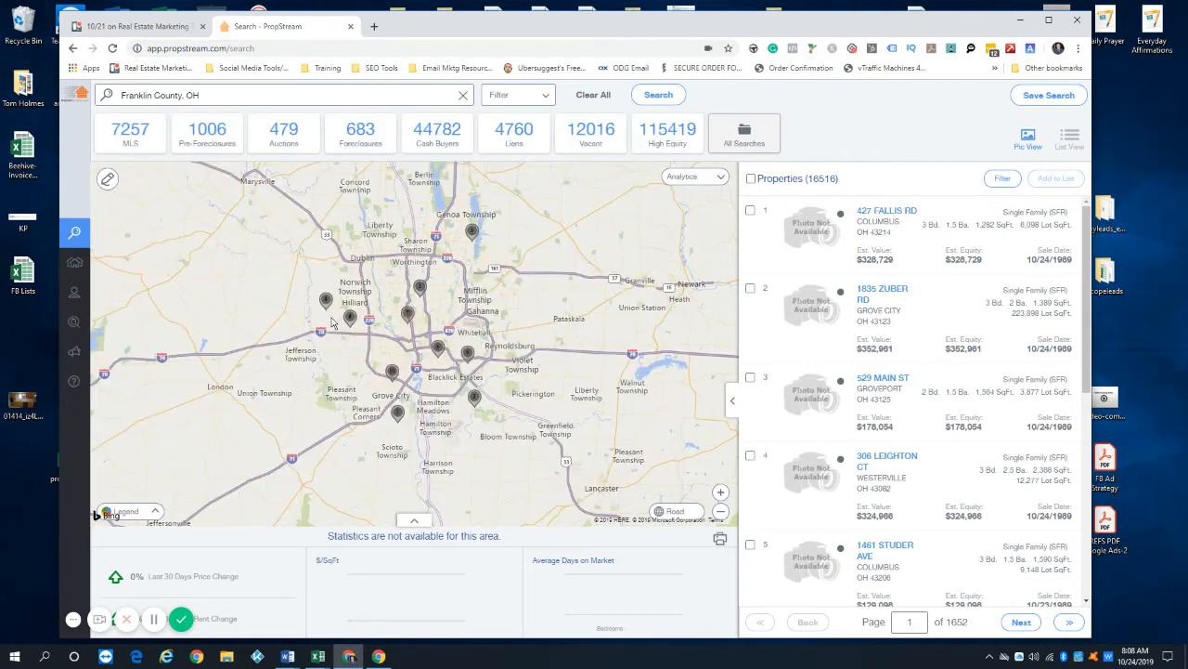
Select all resulting properties and look over the new saved search form, the existing saved searches and the current filter criteria
click(751, 179)
click(1030, 98)
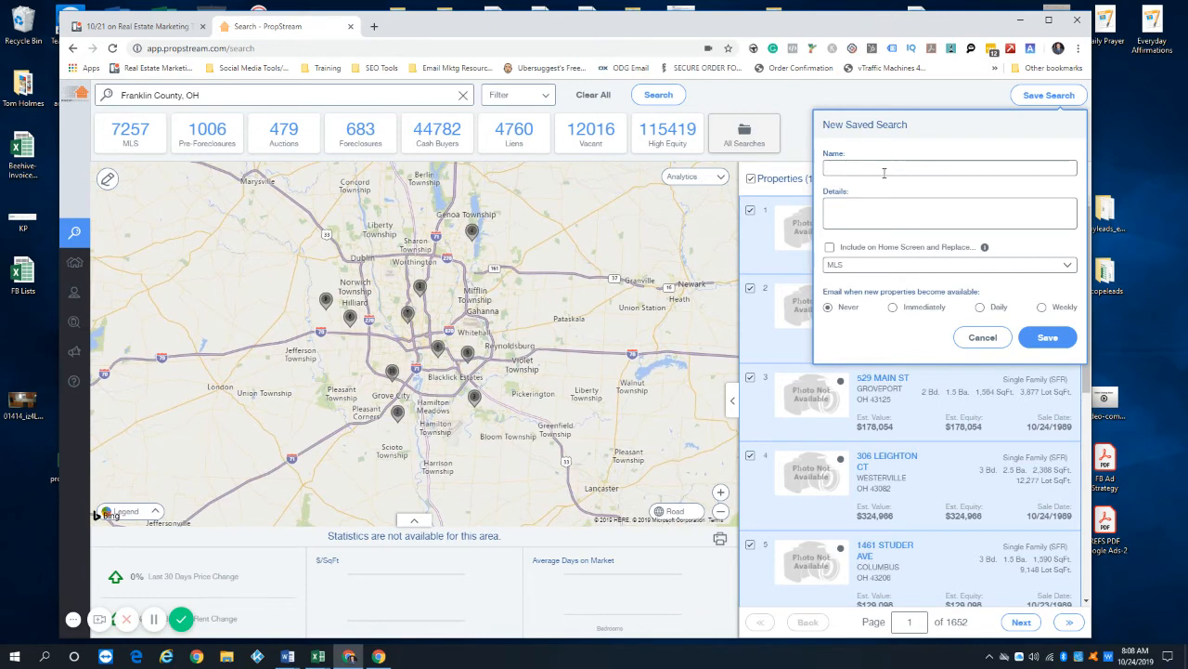
click(743, 135)
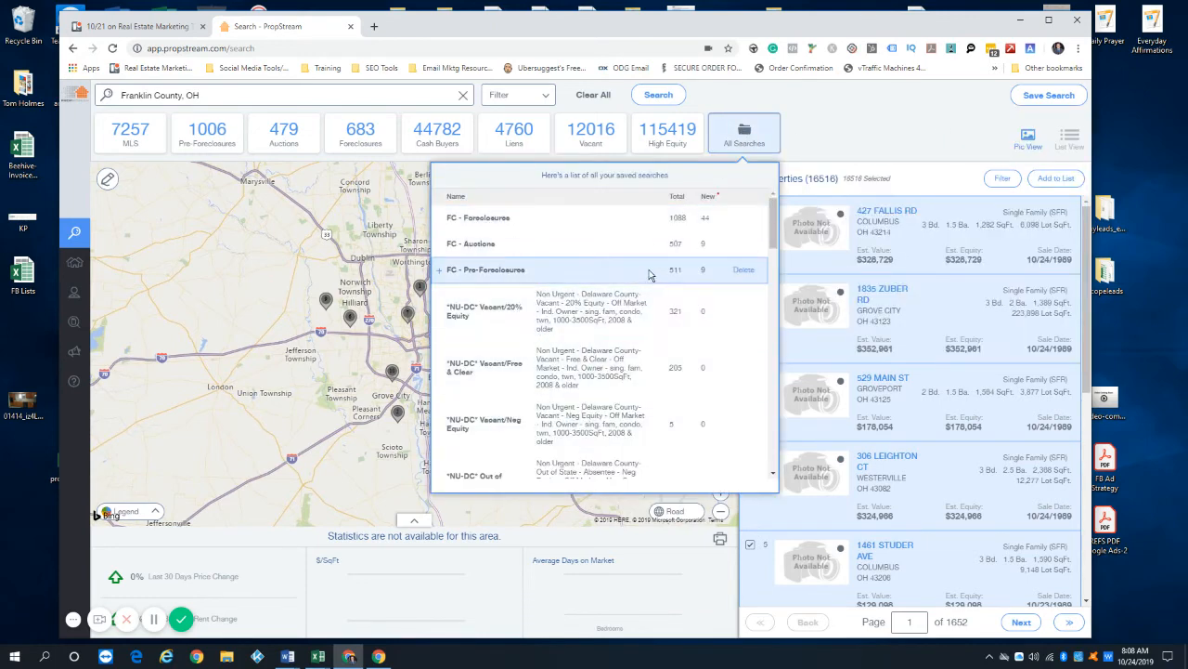
click(888, 114)
click(1064, 99)
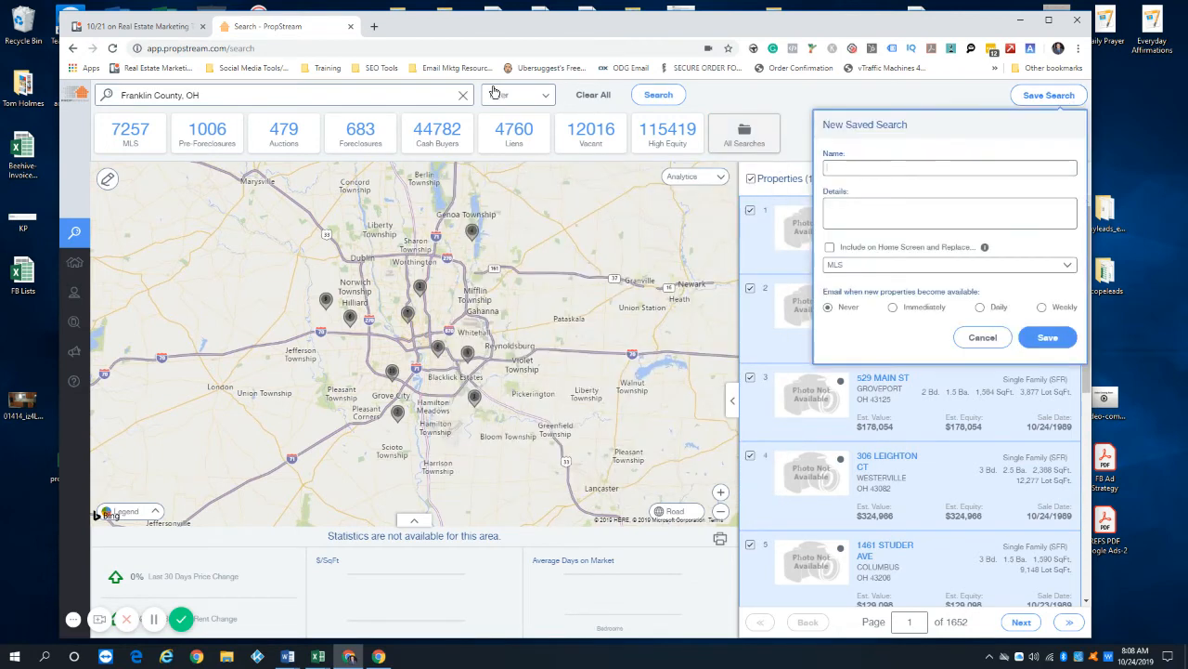
click(523, 97)
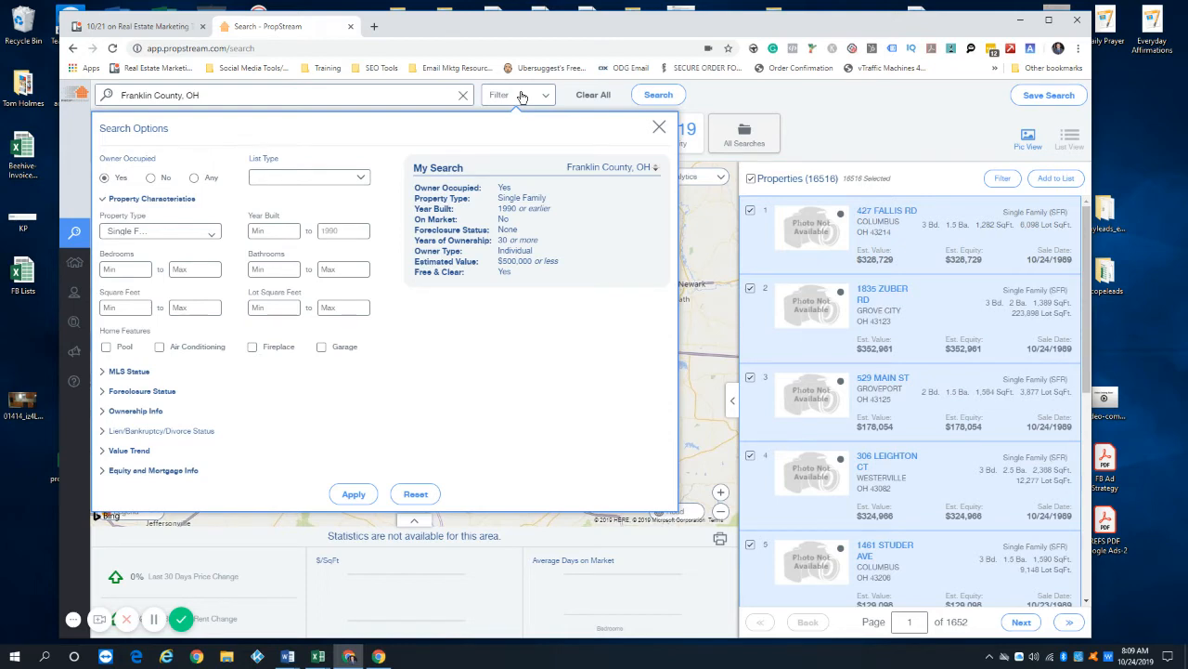
click(522, 97)
Start a new saved search named "Free & Clear 30+ yr own" and go to its details field
click(1049, 95)
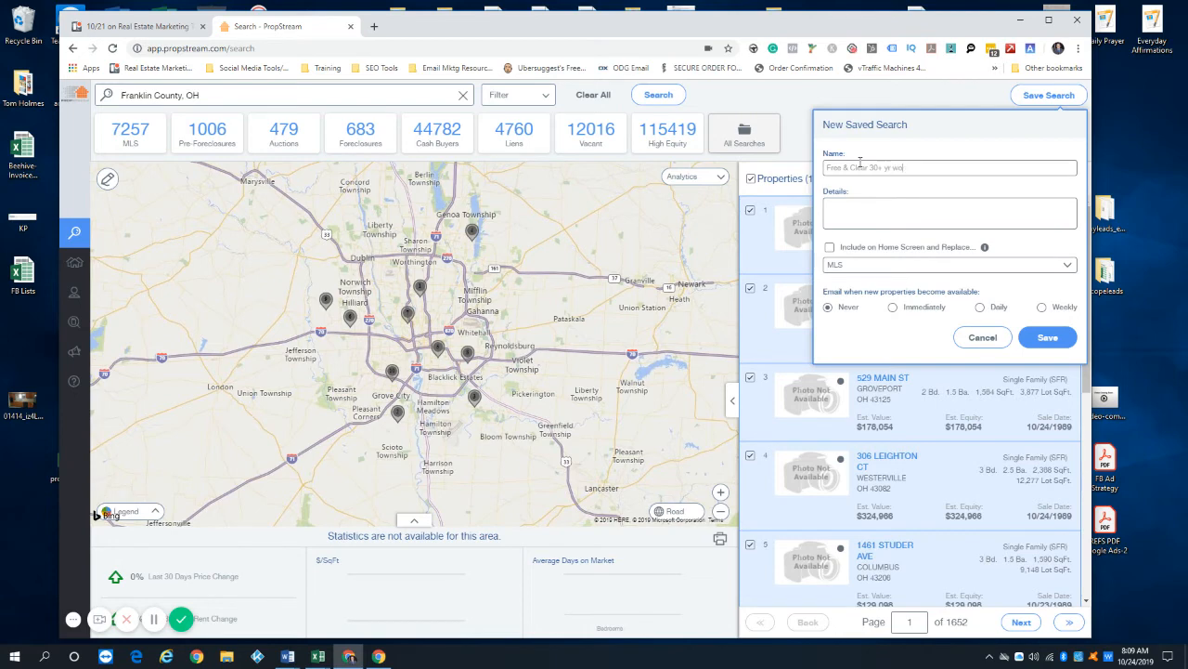
text(own)
click(864, 211)
click(906, 169)
triple_click(898, 168)
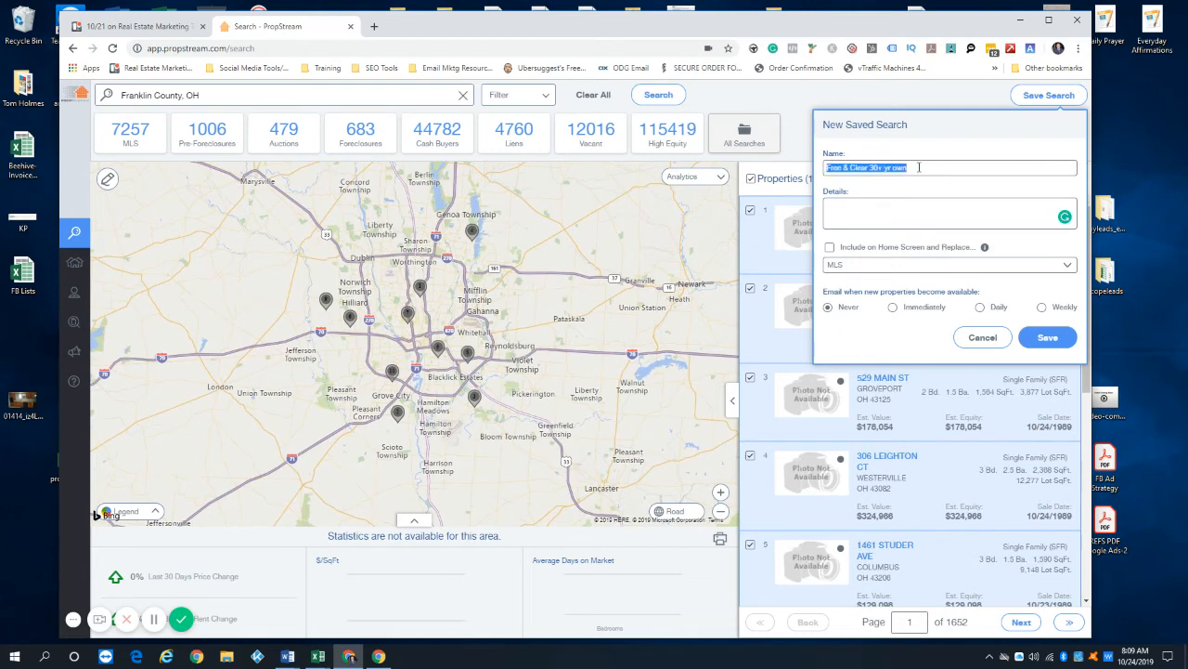
click(863, 204)
Review the current filter criteria, browse the saved searches and run the "*NU-DC* Vacant/20% Equity" search
click(530, 96)
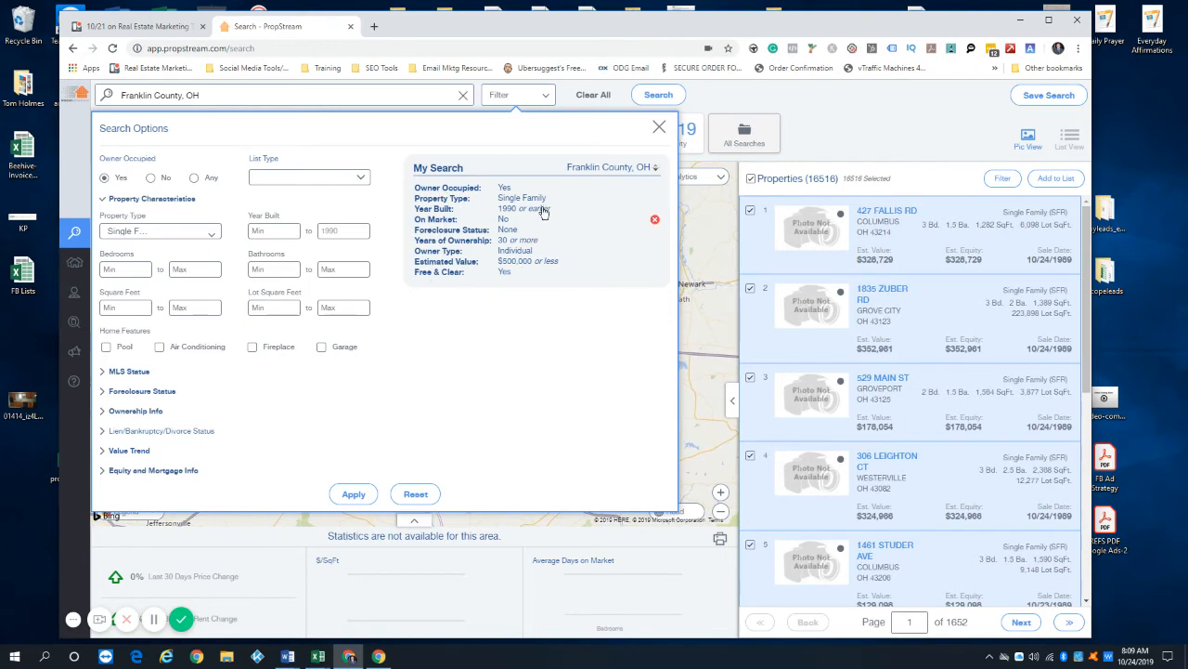
click(744, 136)
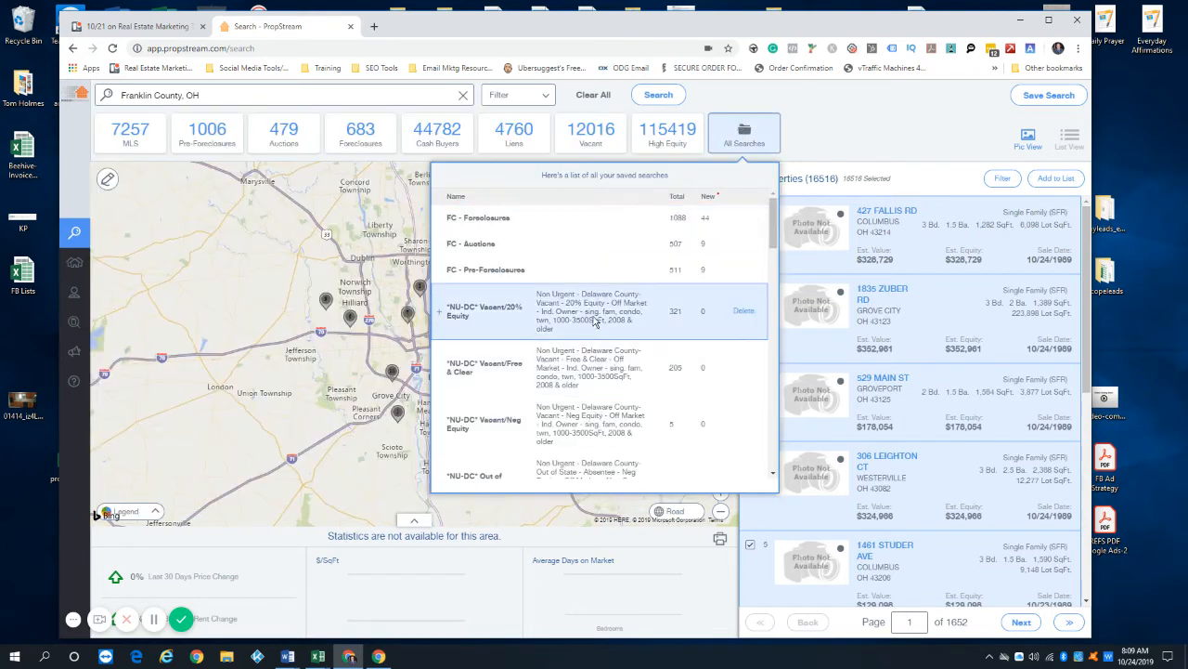
scroll(563, 326, down, 3)
scroll(562, 332, up, 2)
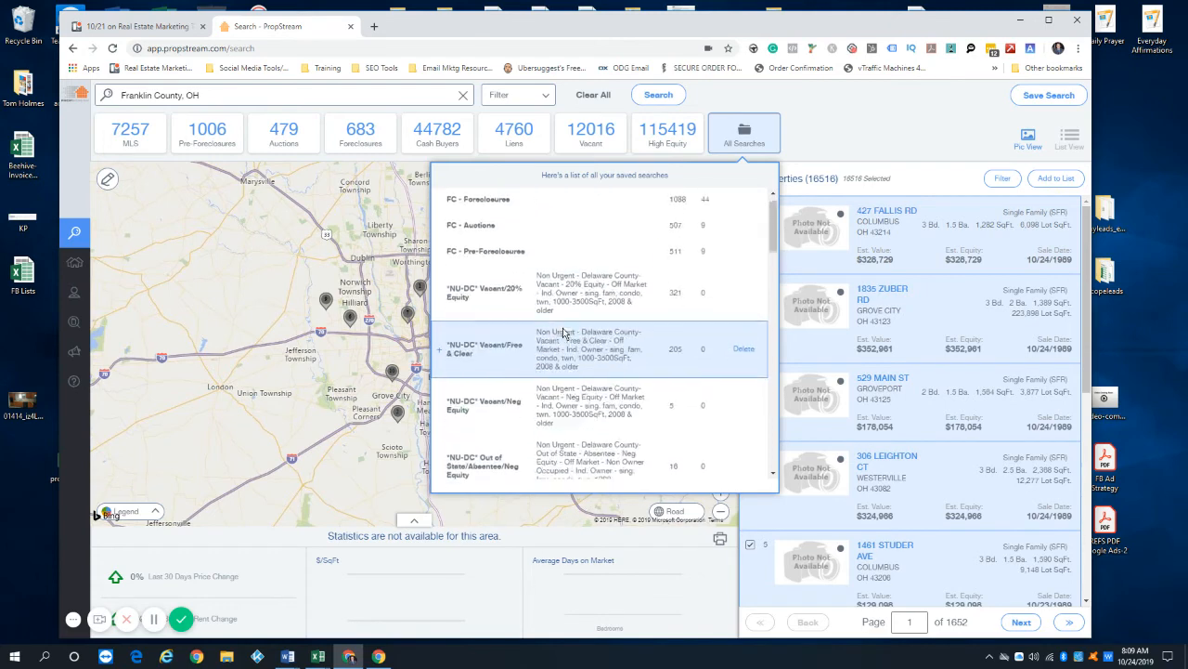
scroll(562, 332, up, 1)
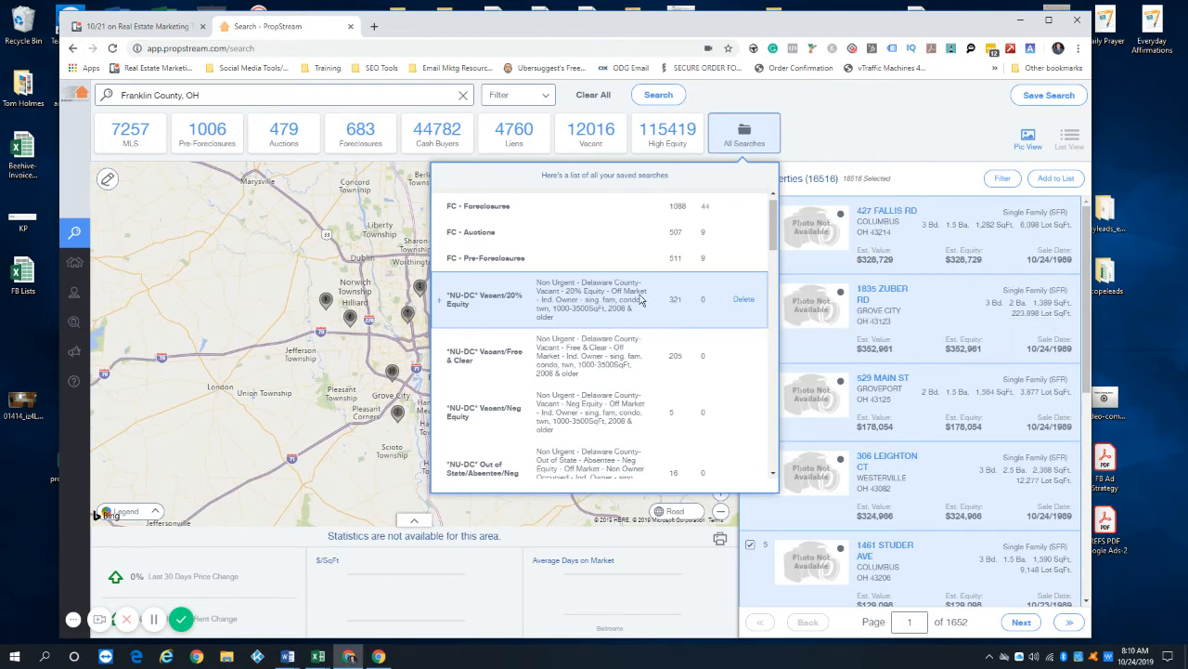
scroll(610, 306, down, 2)
click(883, 137)
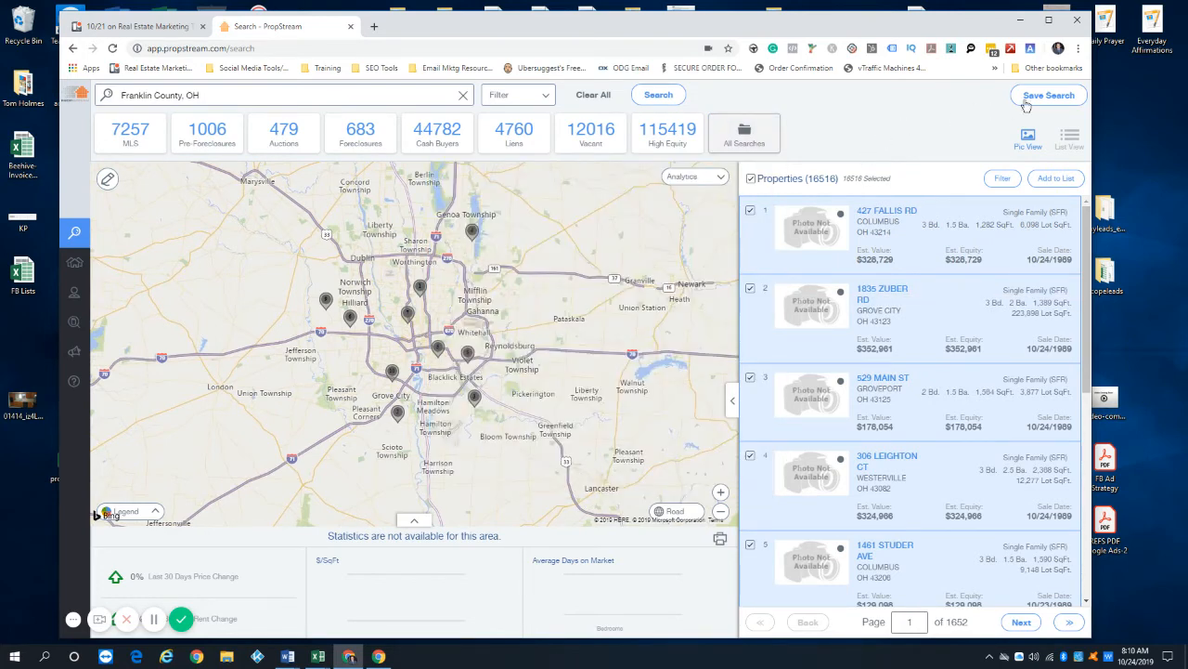
click(765, 130)
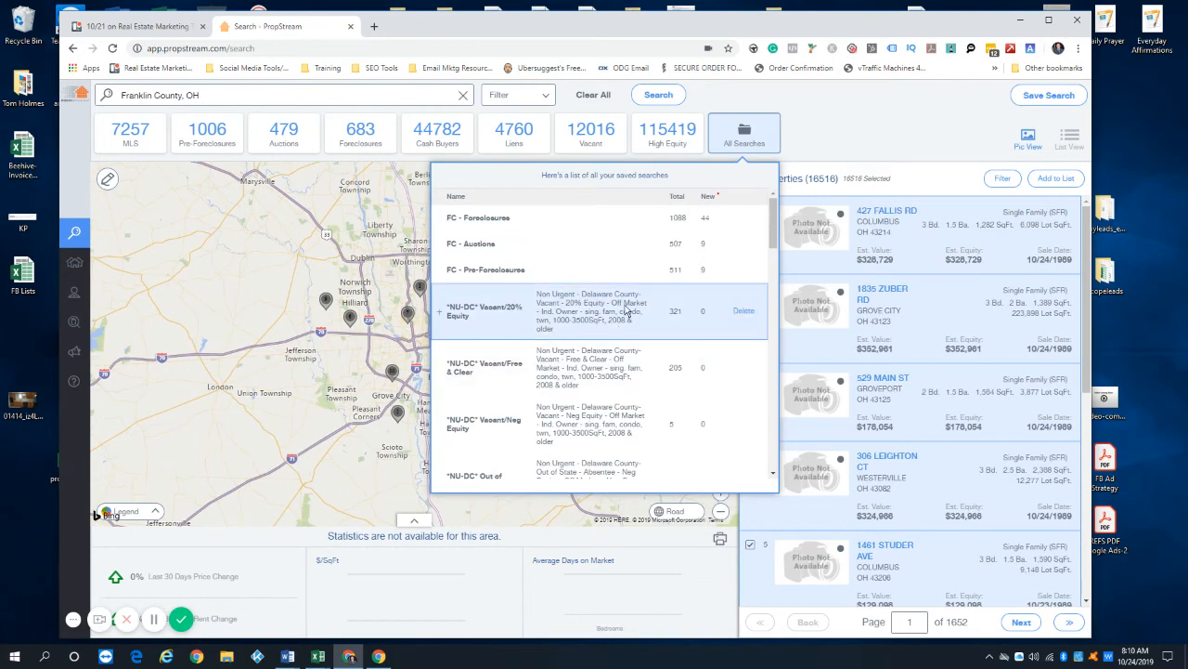
click(569, 313)
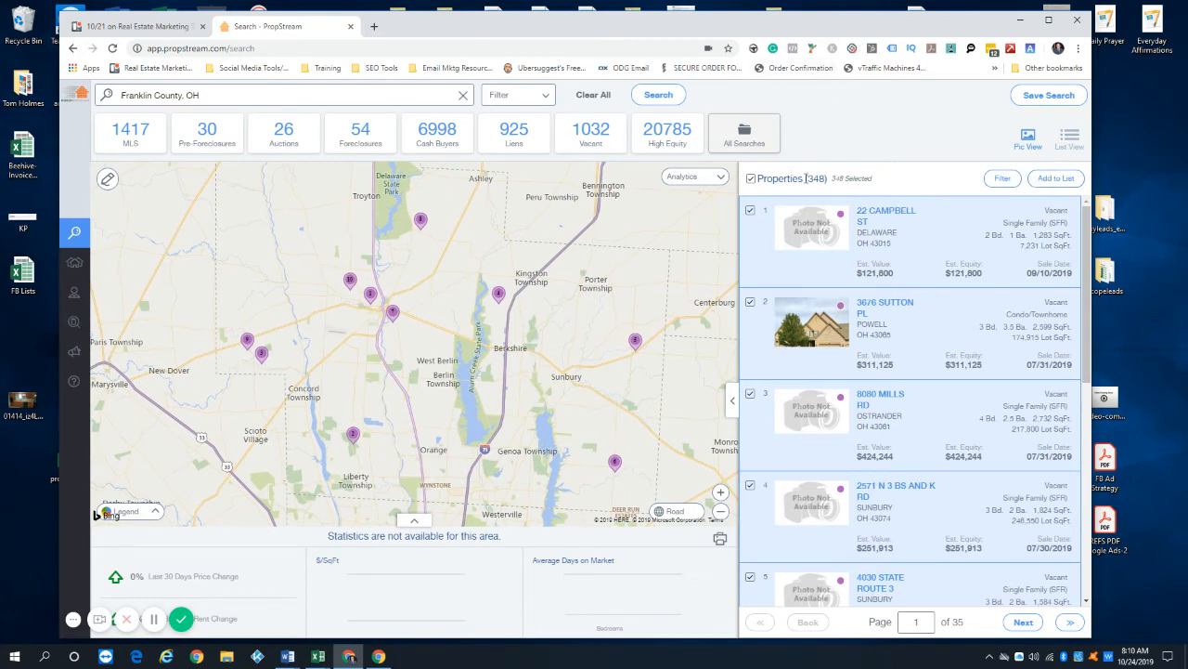
Start adding the selected properties to a newly created marketing list, leaving its name blank, and cancel
click(1059, 178)
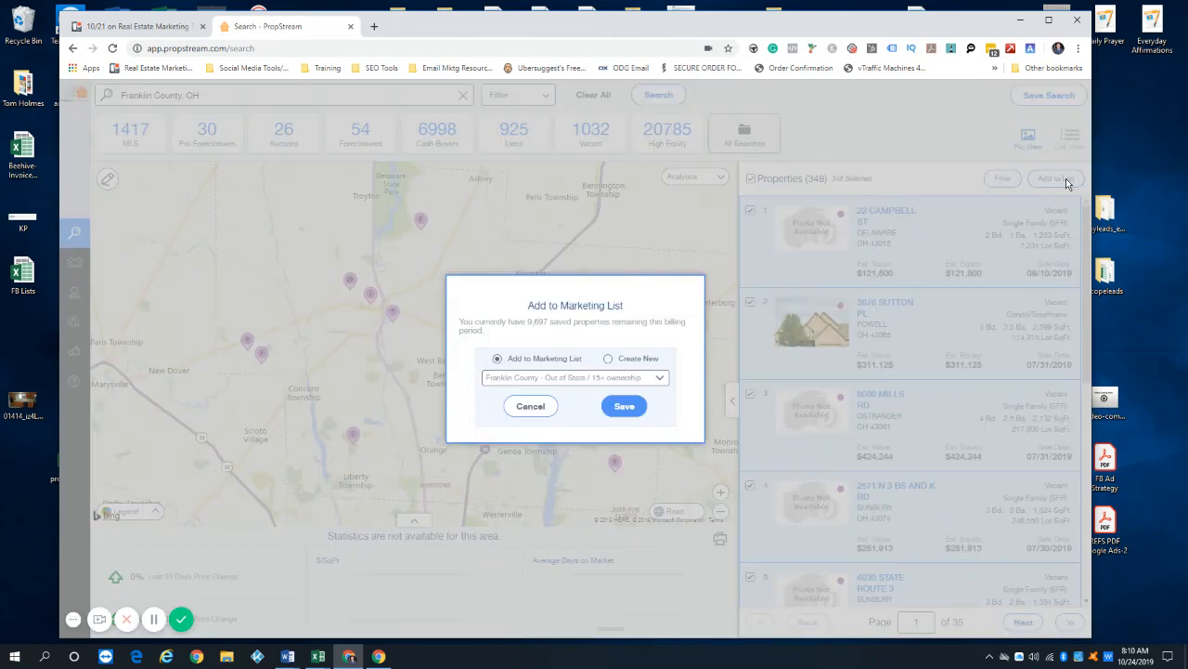
click(608, 359)
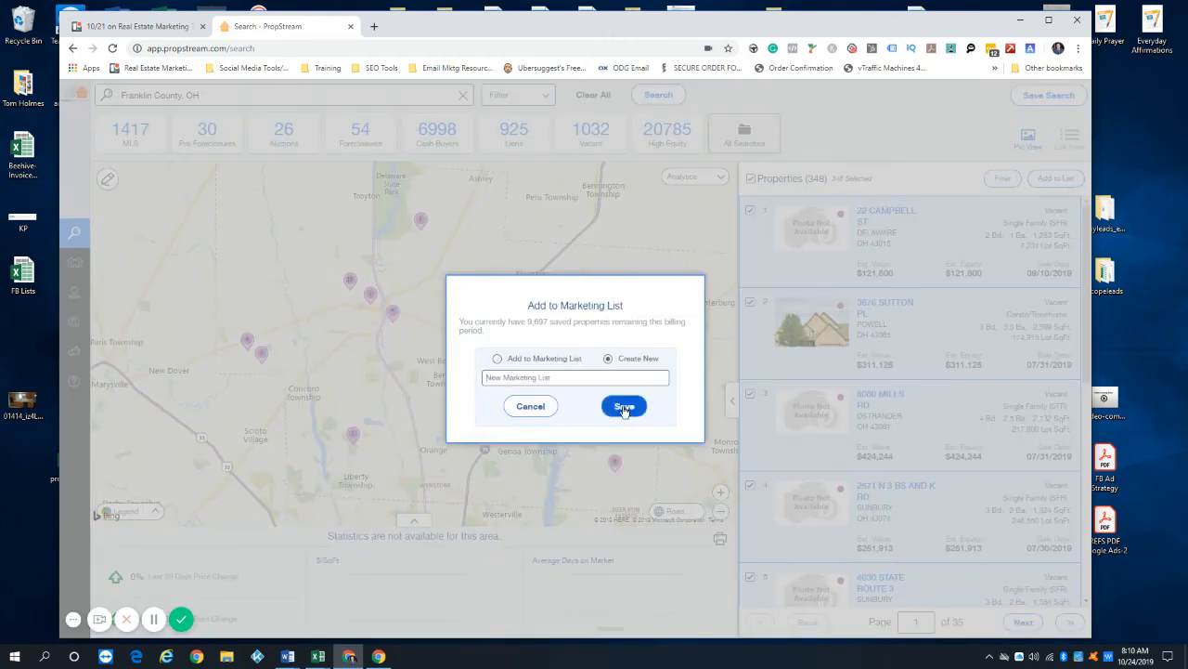
click(536, 401)
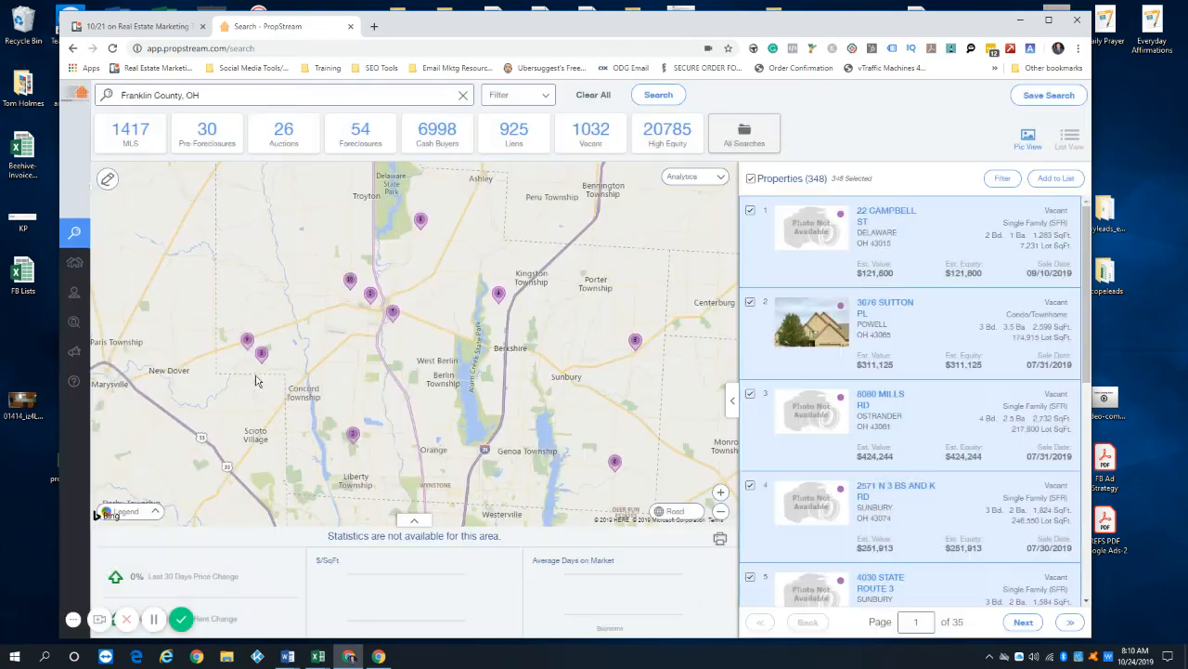
Examine the saved properties in the "Franklin County - Out of State / 15+ ownership" marketing list, the new recordings and the recently sold ones
click(88, 260)
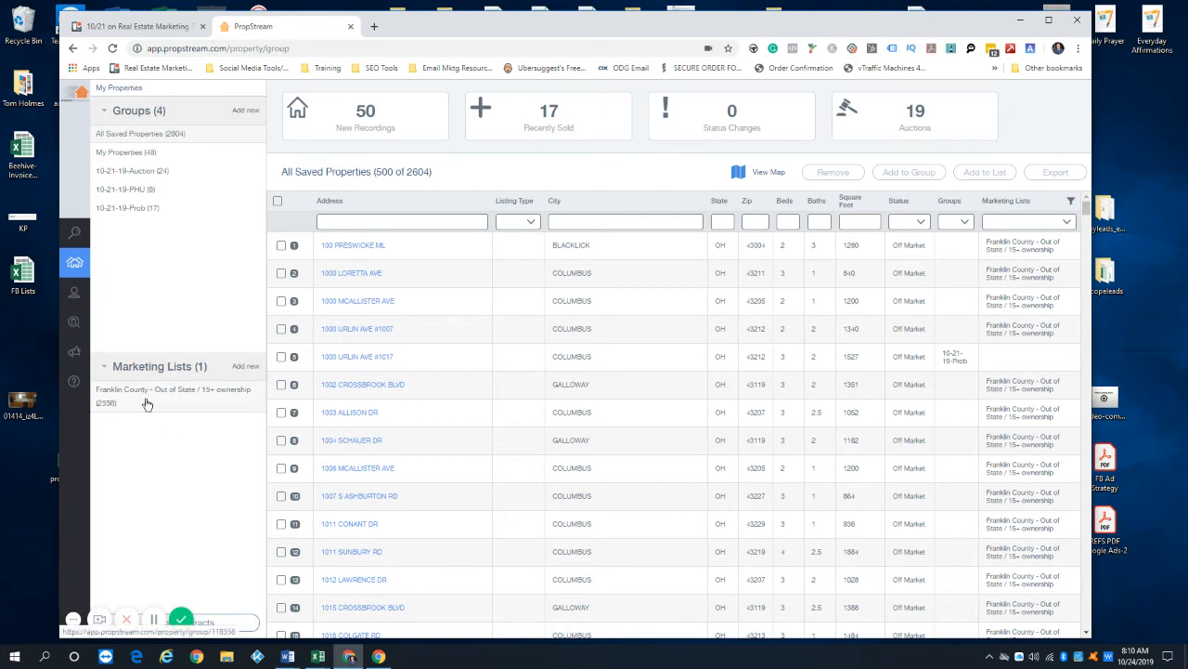
click(187, 396)
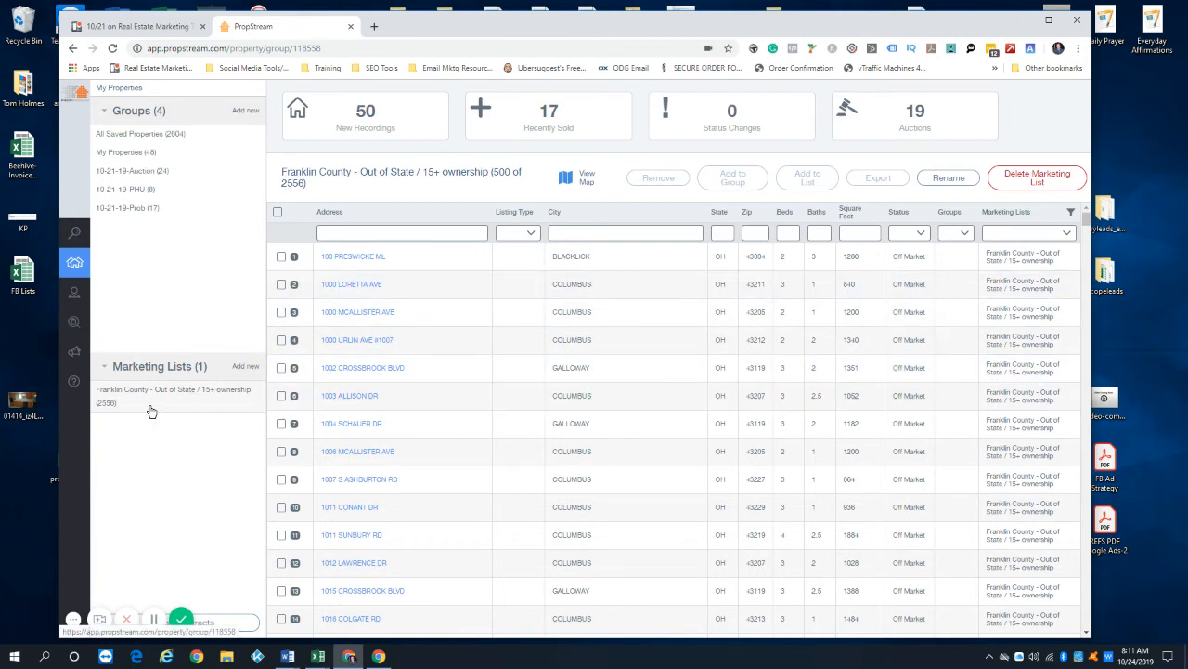
click(388, 121)
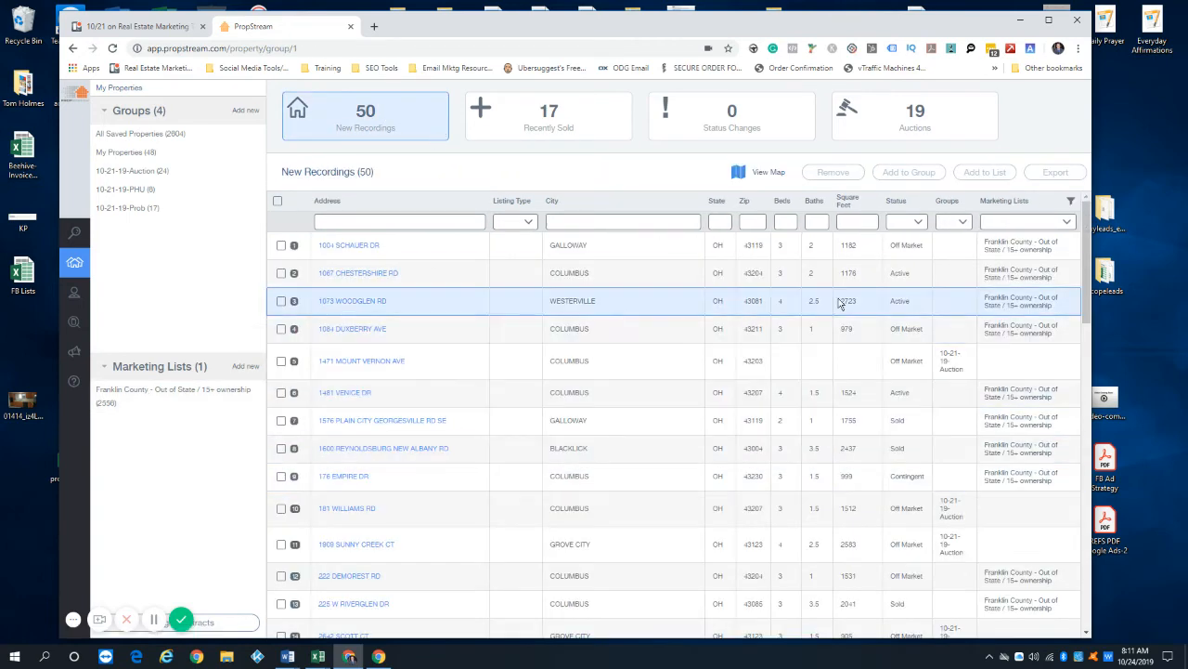
scroll(840, 301, down, 2)
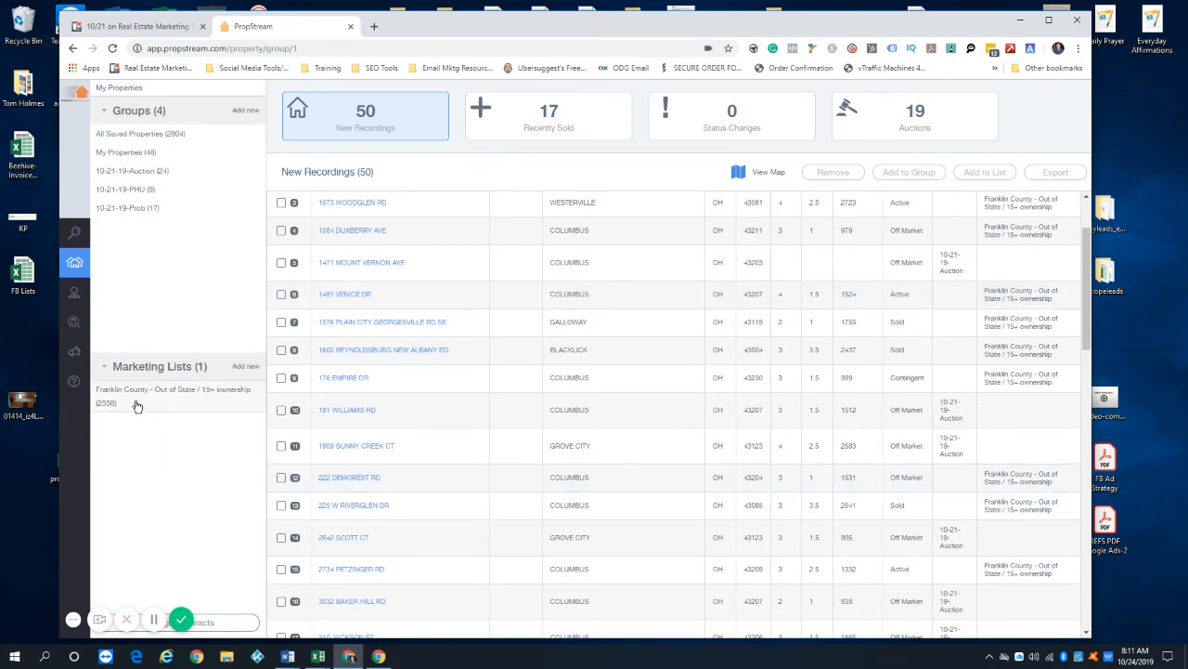
scroll(380, 247, up, 3)
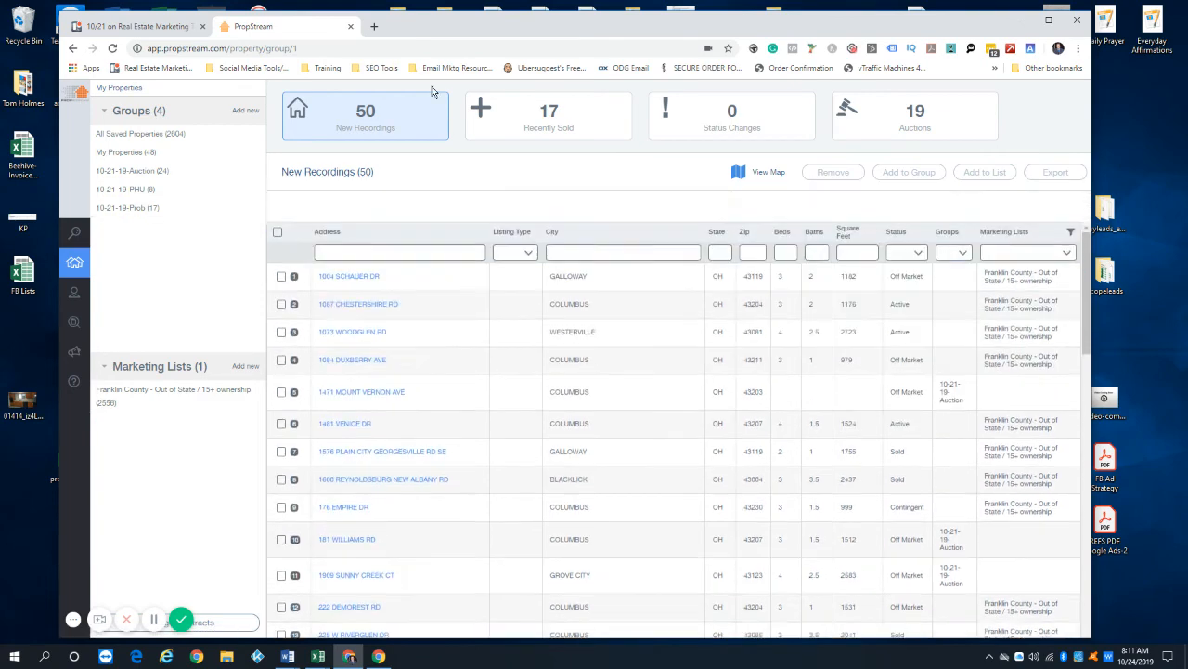
click(549, 116)
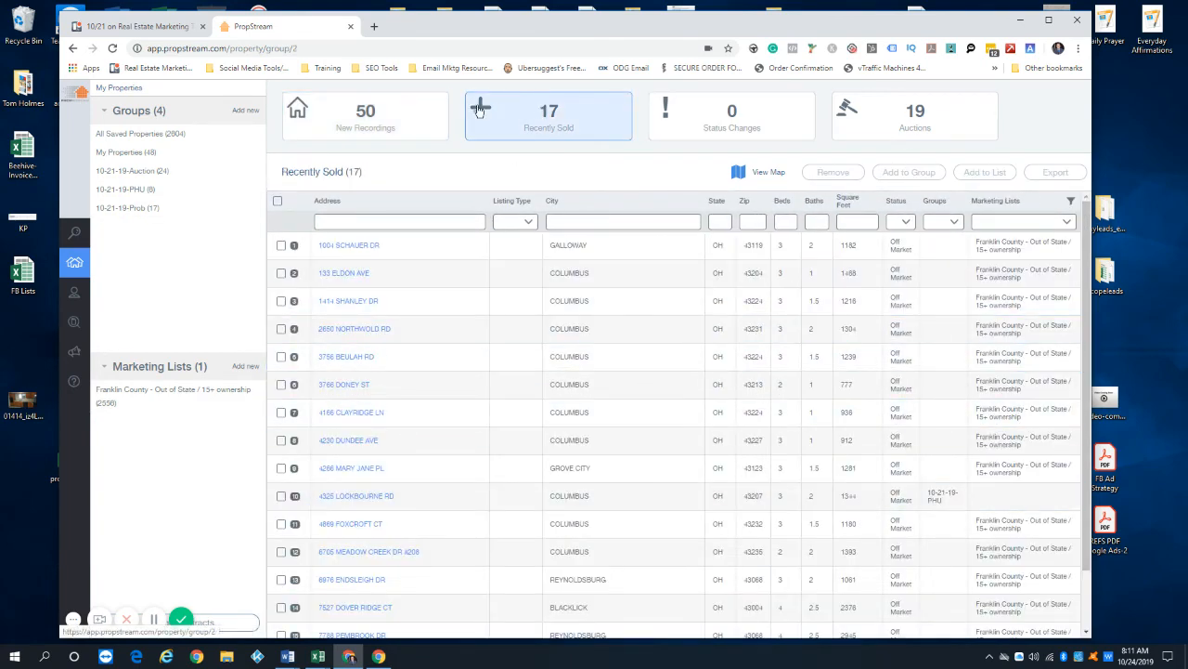
Return to the property search, run the recent search for Franklin County, OH and open its filter options
click(74, 233)
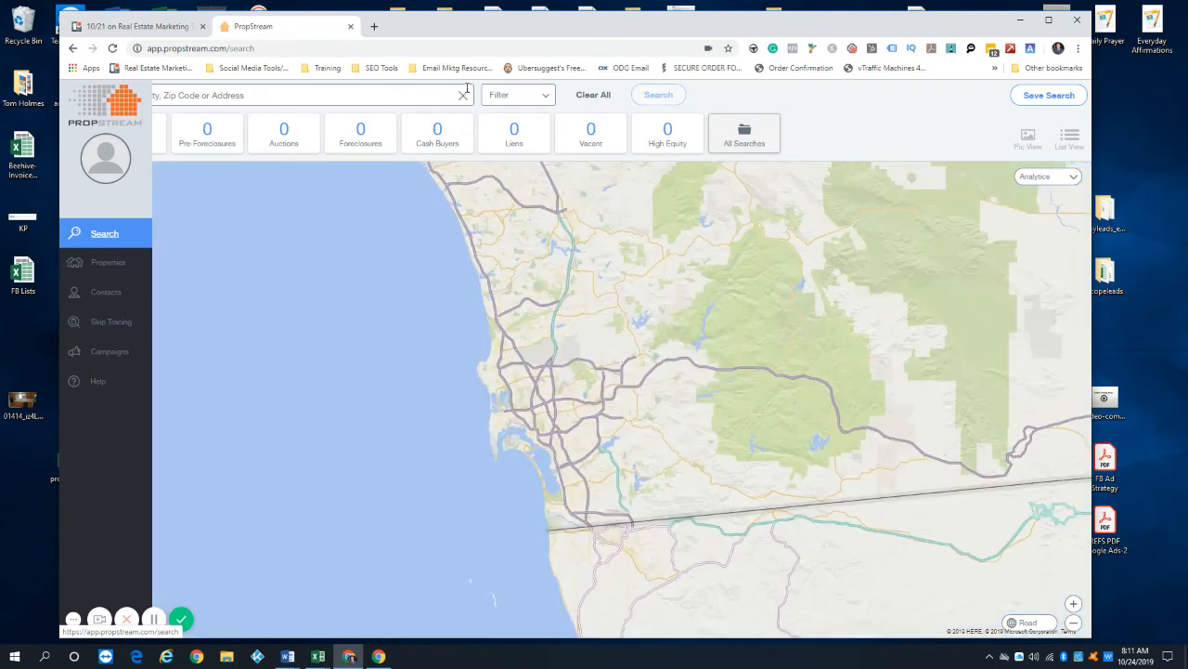
click(360, 96)
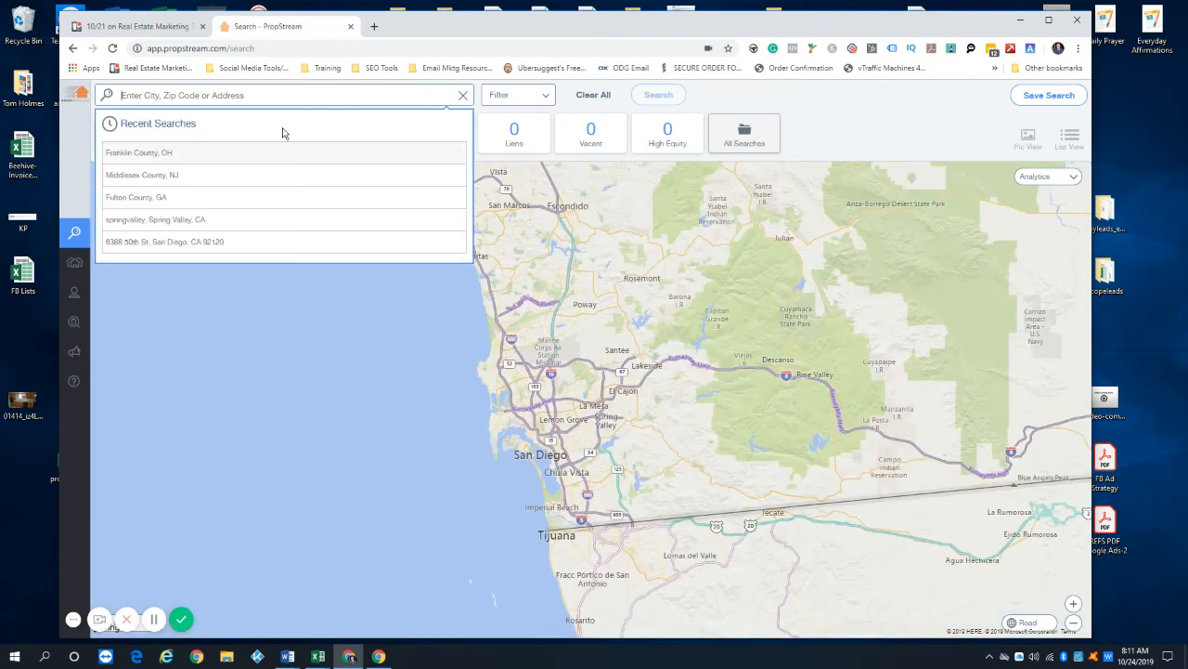
click(259, 152)
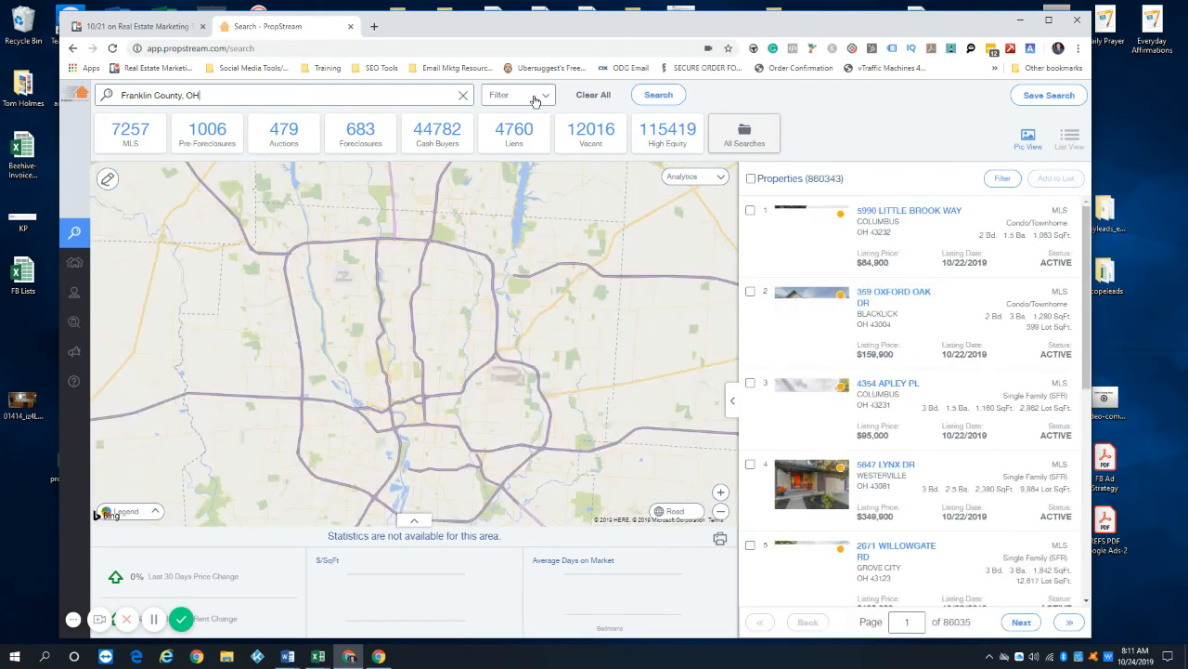
click(535, 99)
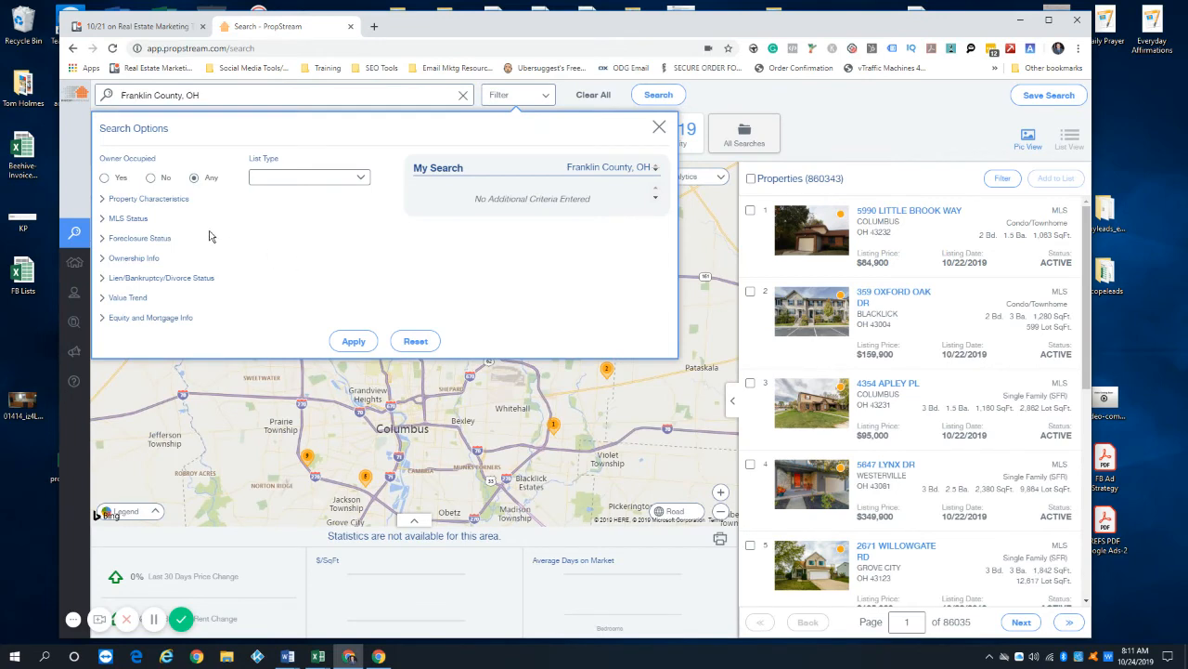
Filter the Franklin County search to non-owner-occupied, single-family properties built in 2000 or earlier
click(151, 178)
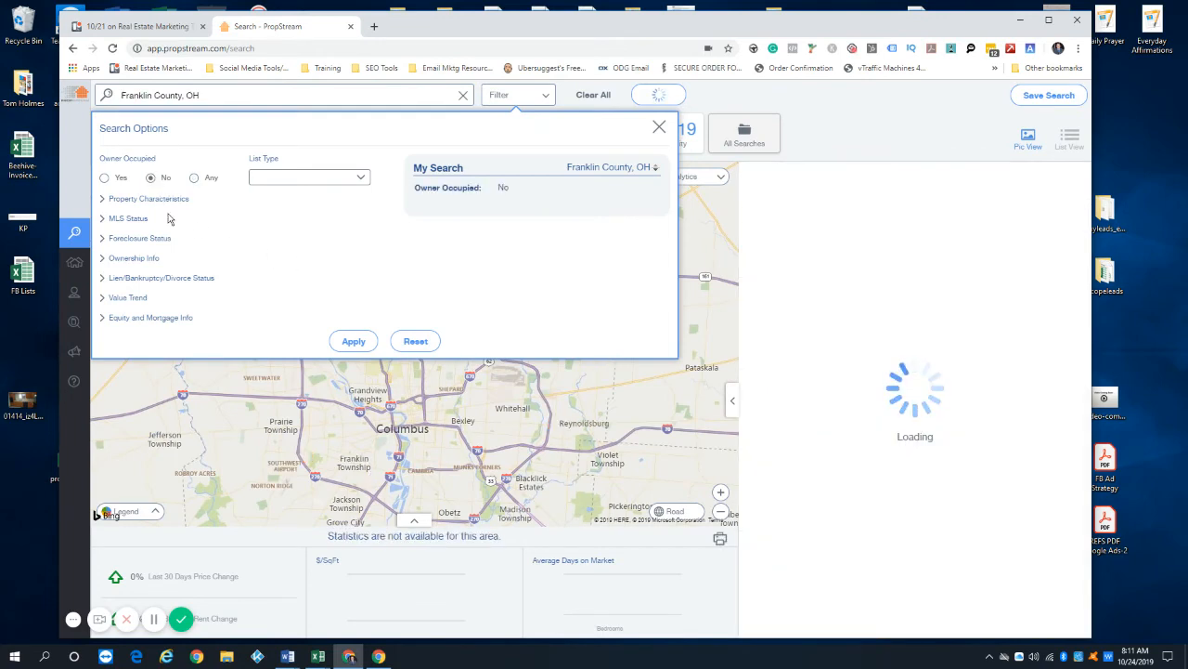
click(154, 199)
click(140, 231)
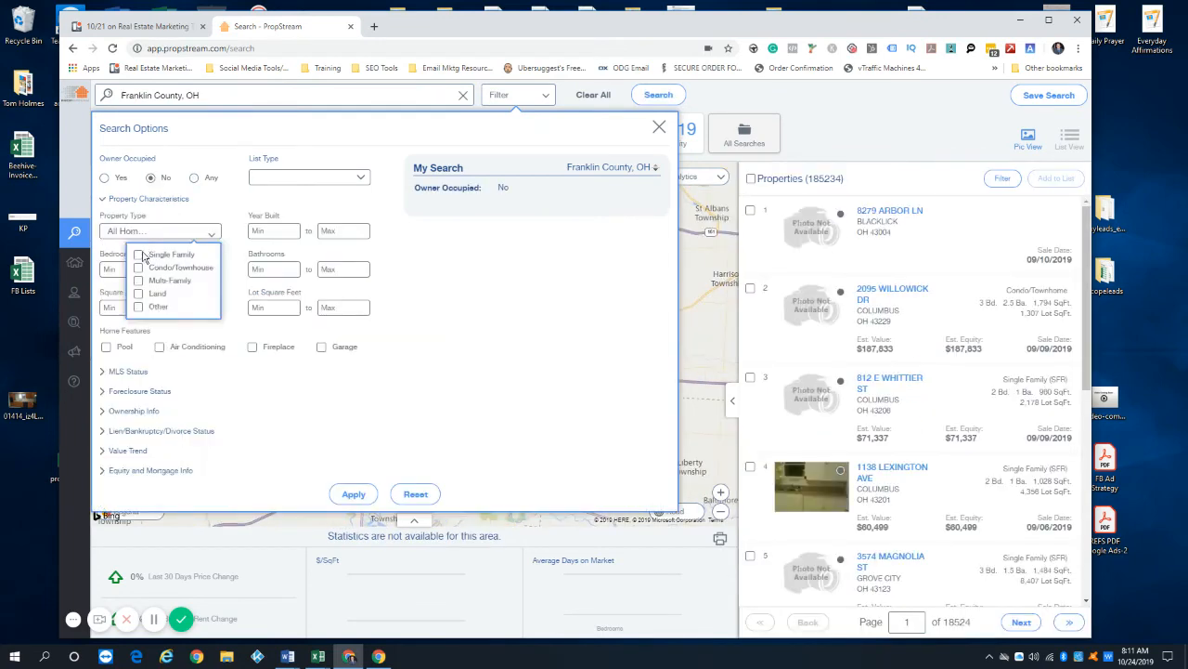
click(140, 254)
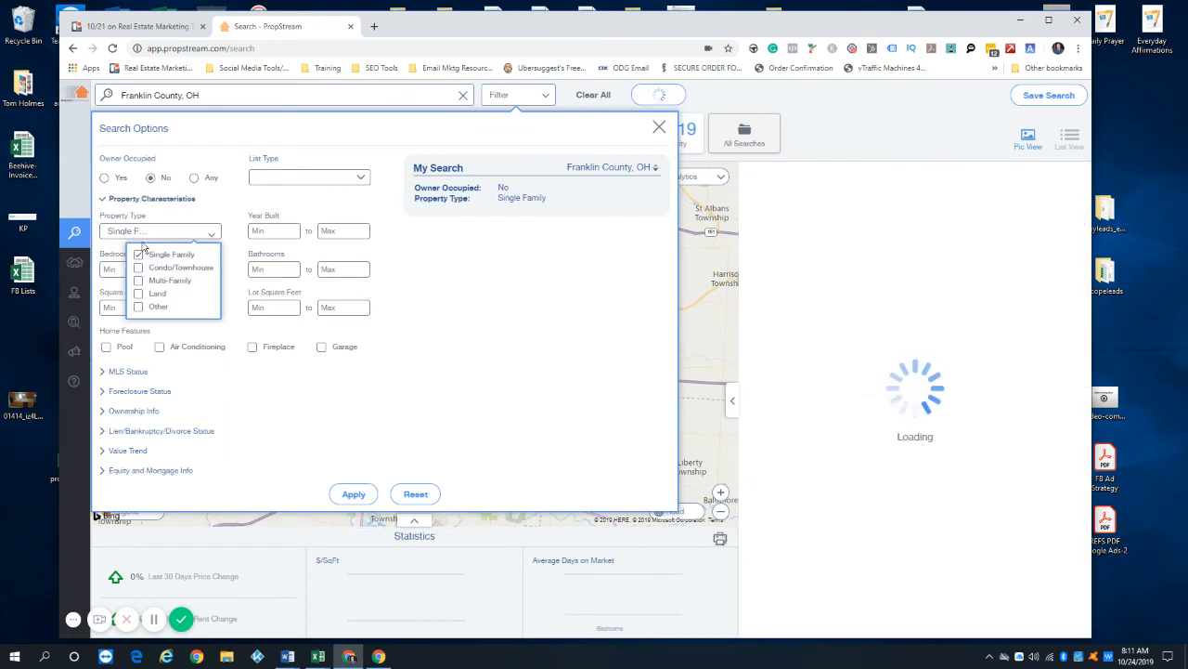
click(362, 231)
text(2000)
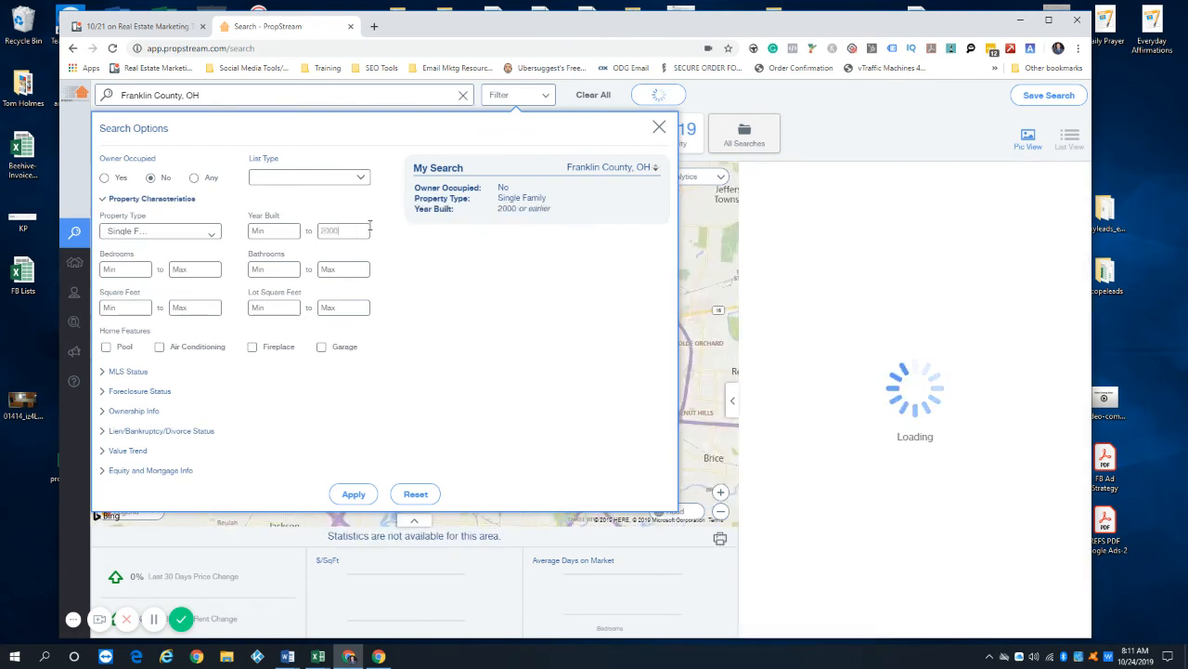
click(162, 203)
click(158, 201)
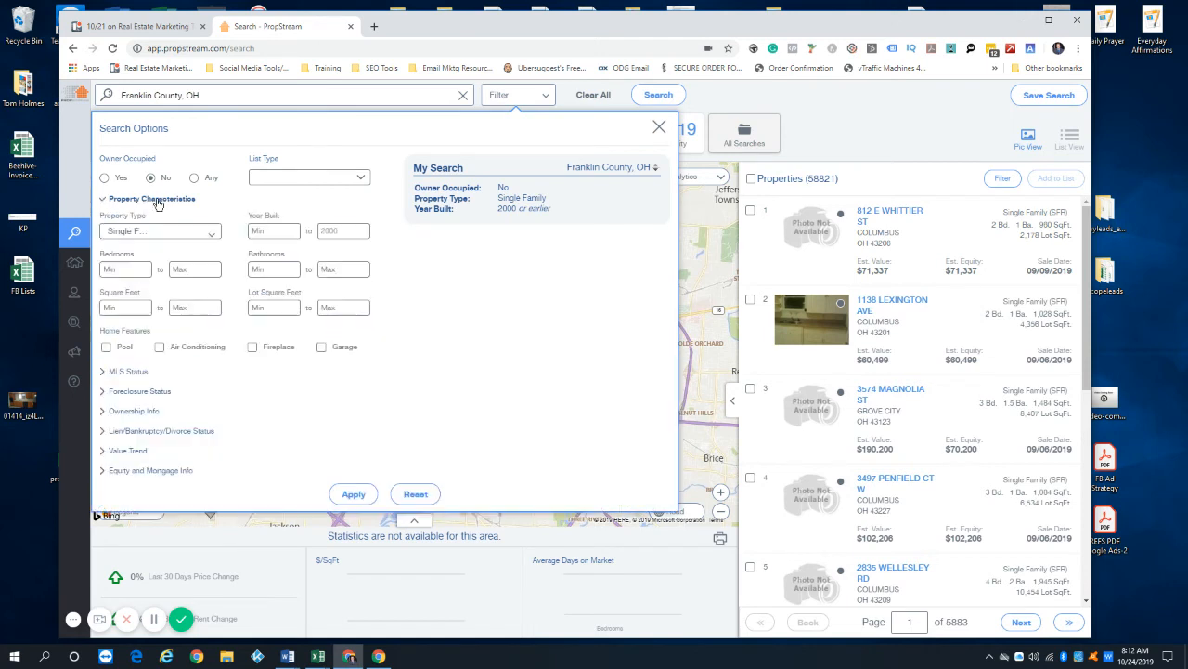
Limit the property size to between 1000 and 3000 square feet
click(124, 306)
text(100)
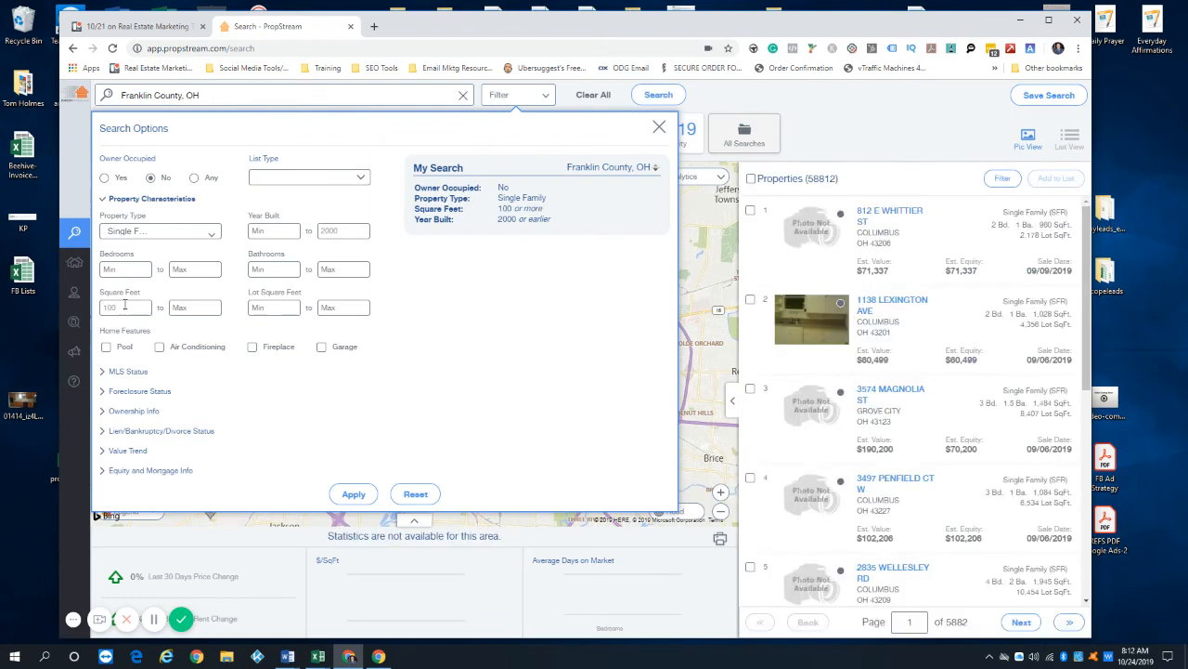
text(0)
key(Tab)
text(3000)
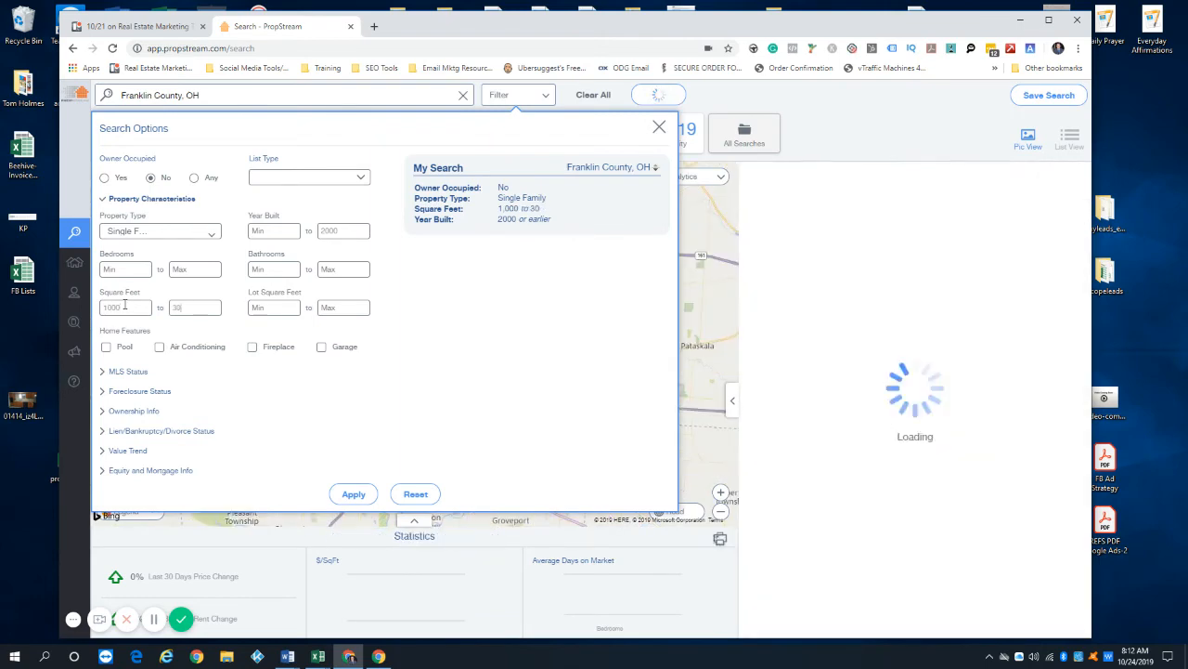
click(149, 199)
Exclude properties that are on the market by setting On Market to No, and set the foreclosure status to None
click(128, 217)
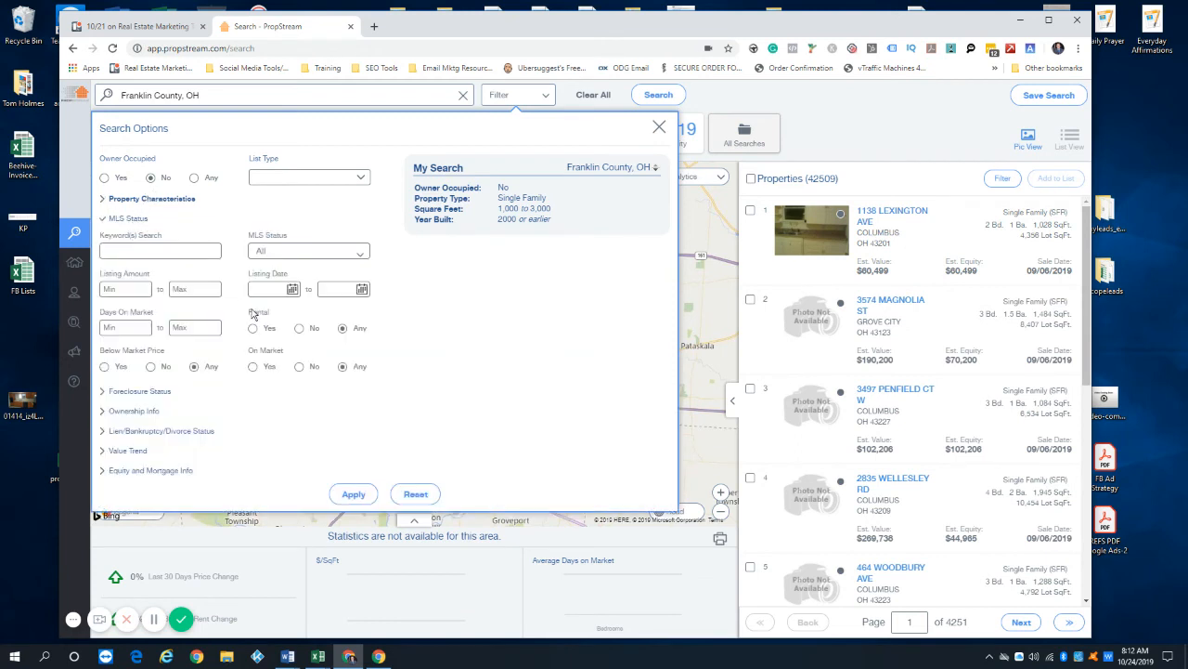
click(299, 367)
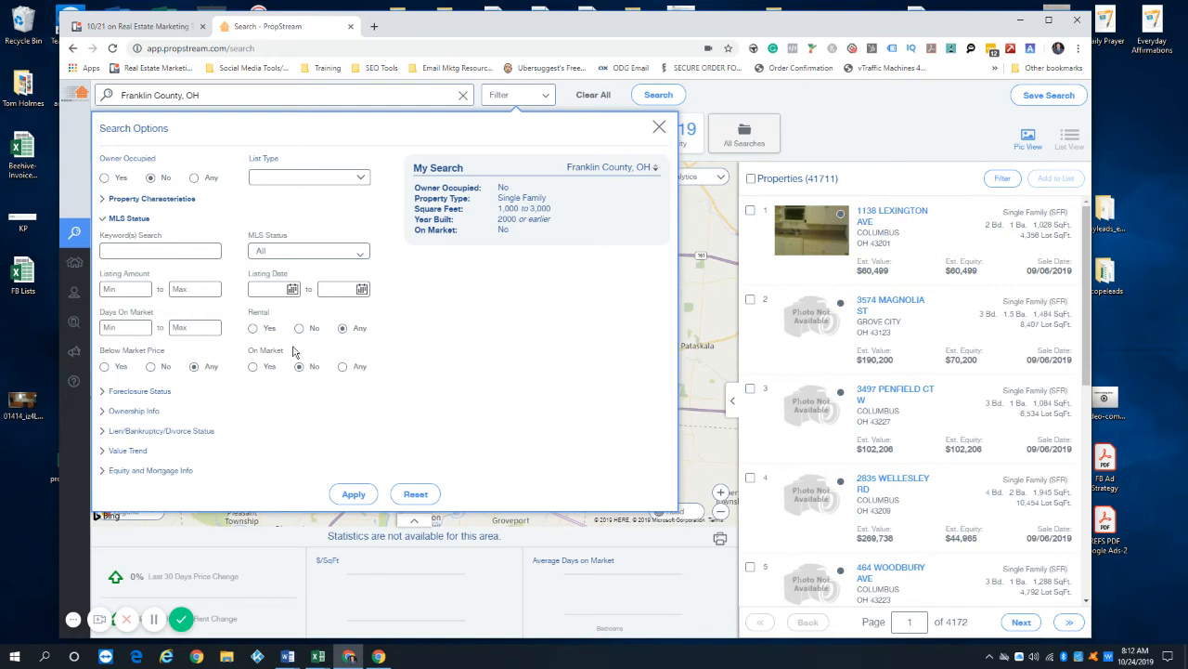
click(145, 394)
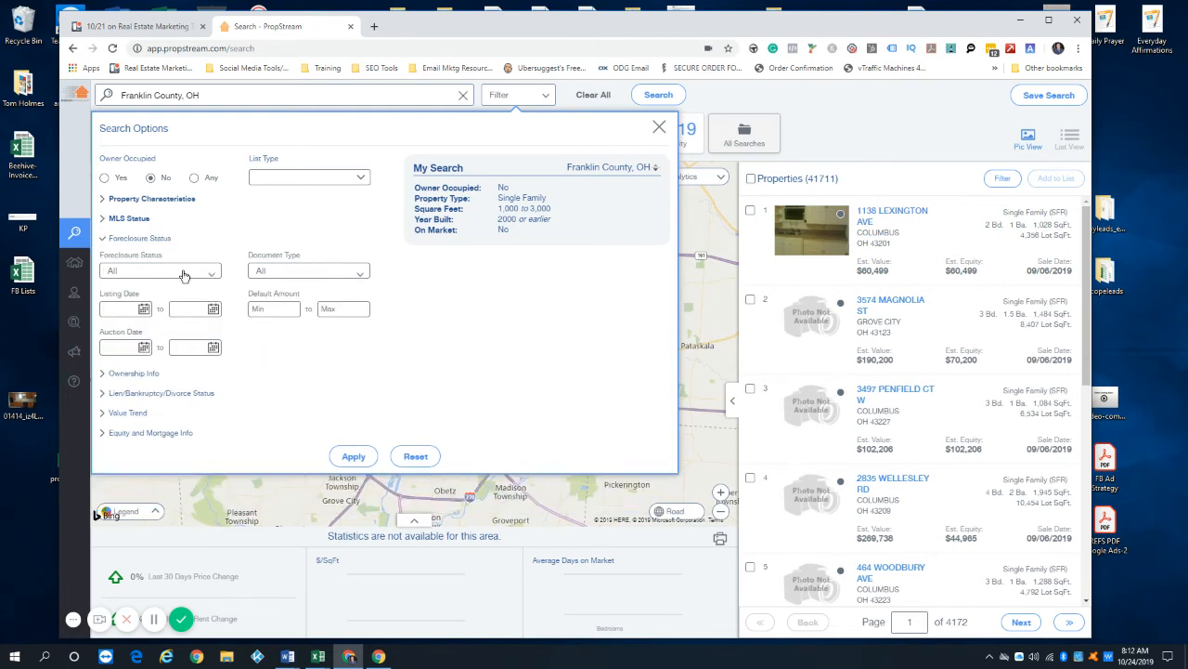
click(181, 272)
click(148, 319)
click(333, 367)
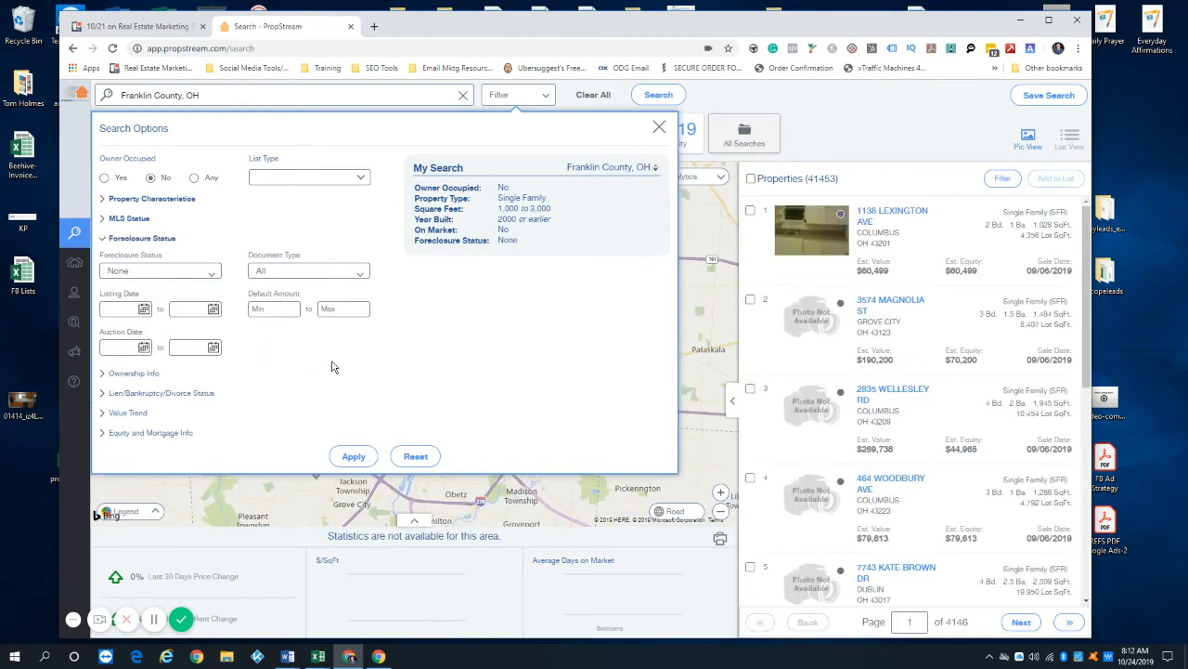
click(140, 239)
Restrict the owner type to Individual in the ownership criteria
click(134, 259)
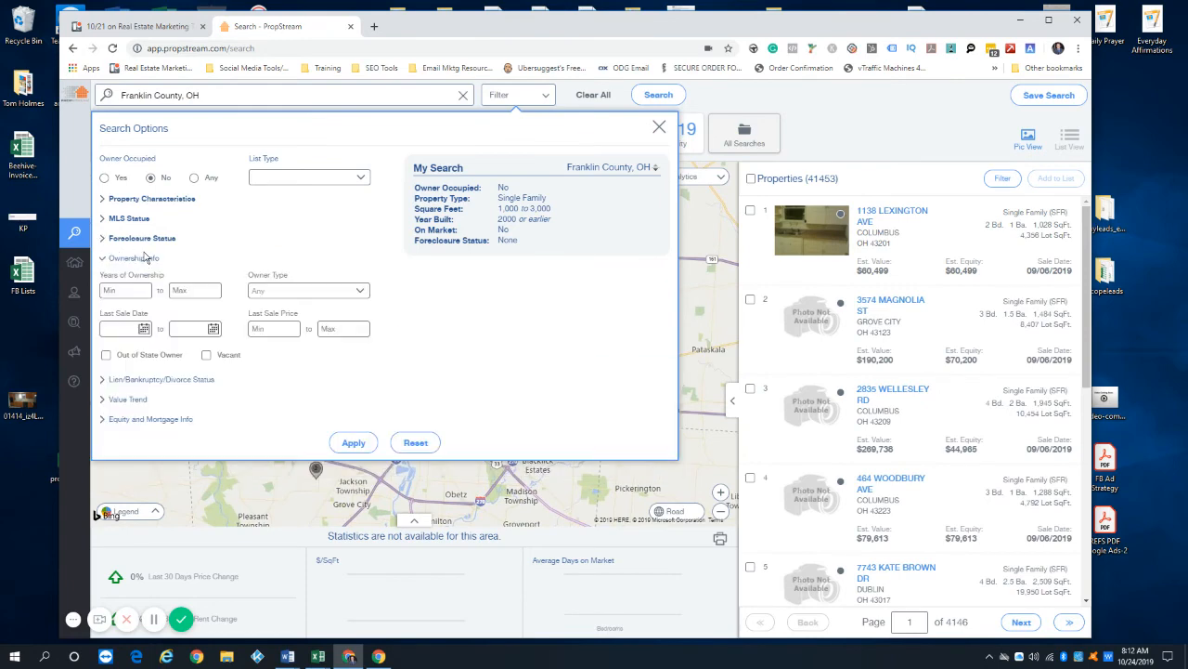
click(269, 292)
click(281, 312)
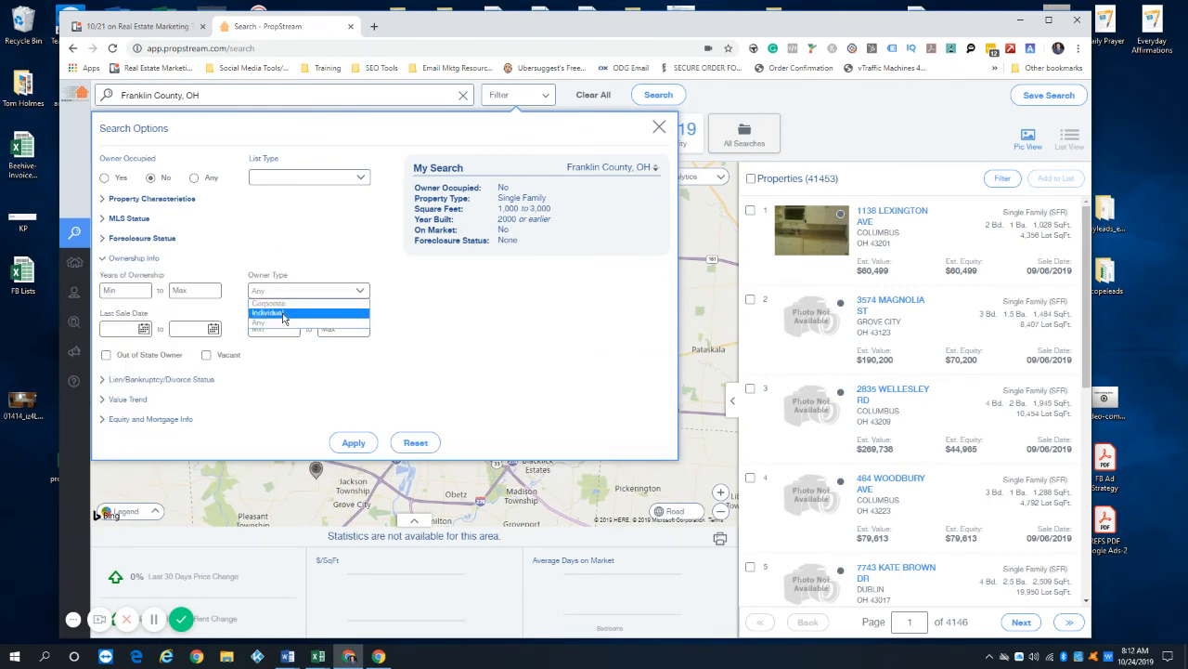
Look over the lien, bankruptcy and divorce criteria, and set the maximum estimated value to 500,000
click(139, 379)
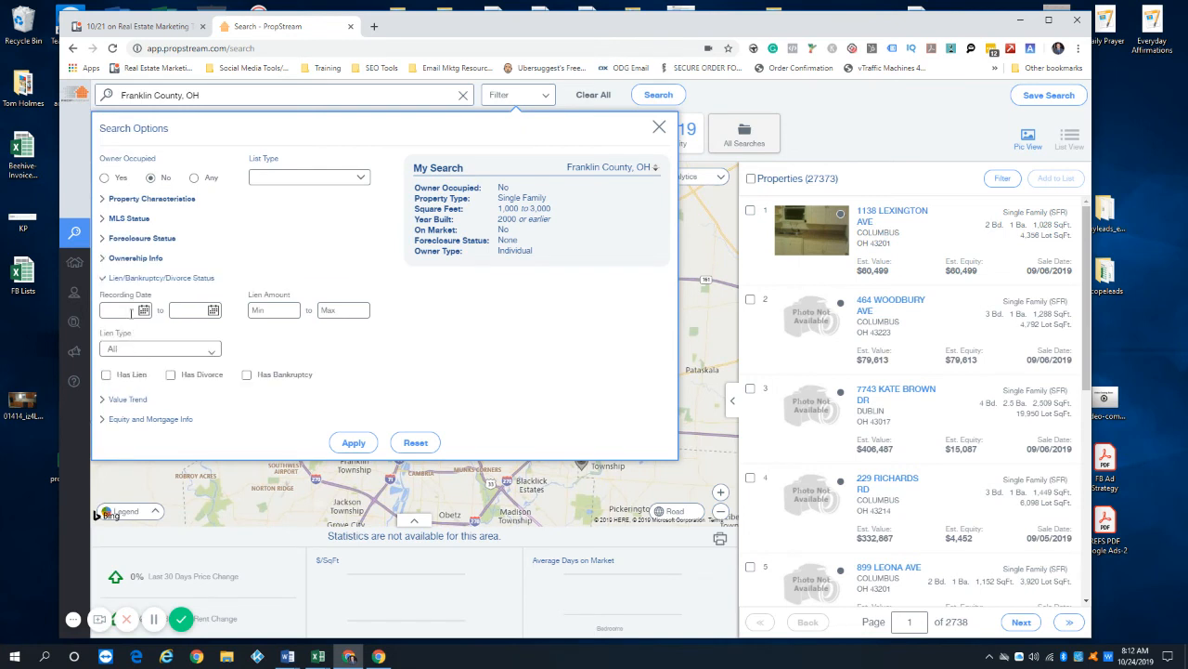
click(127, 400)
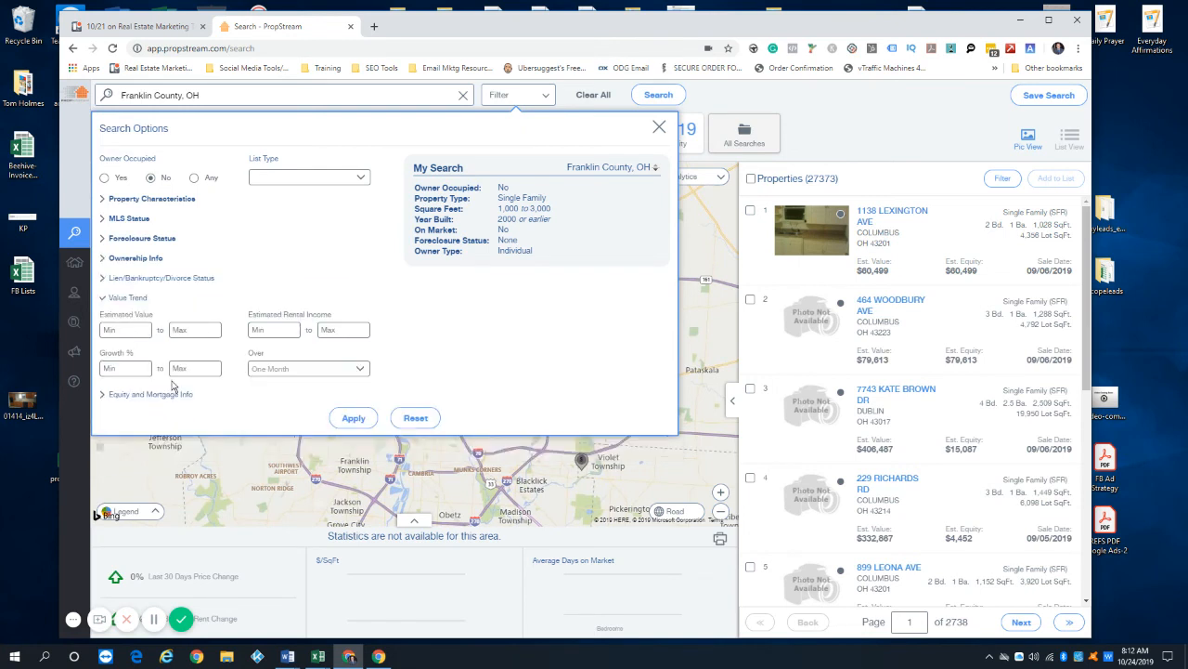
click(202, 331)
text(5000000)
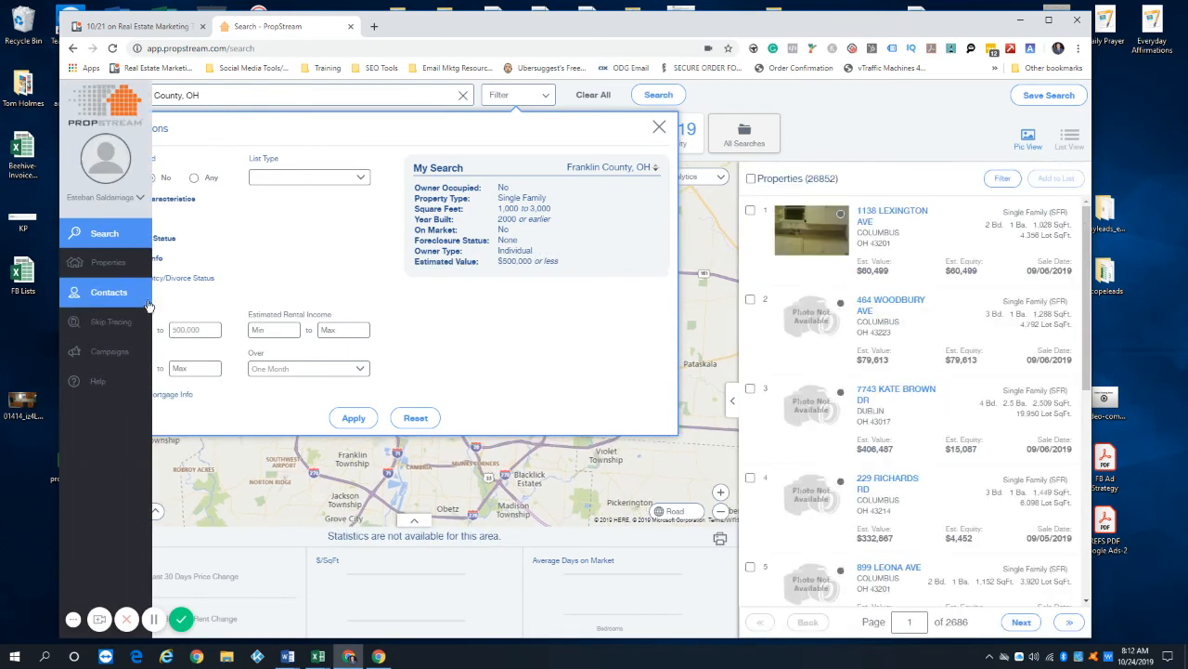
click(148, 299)
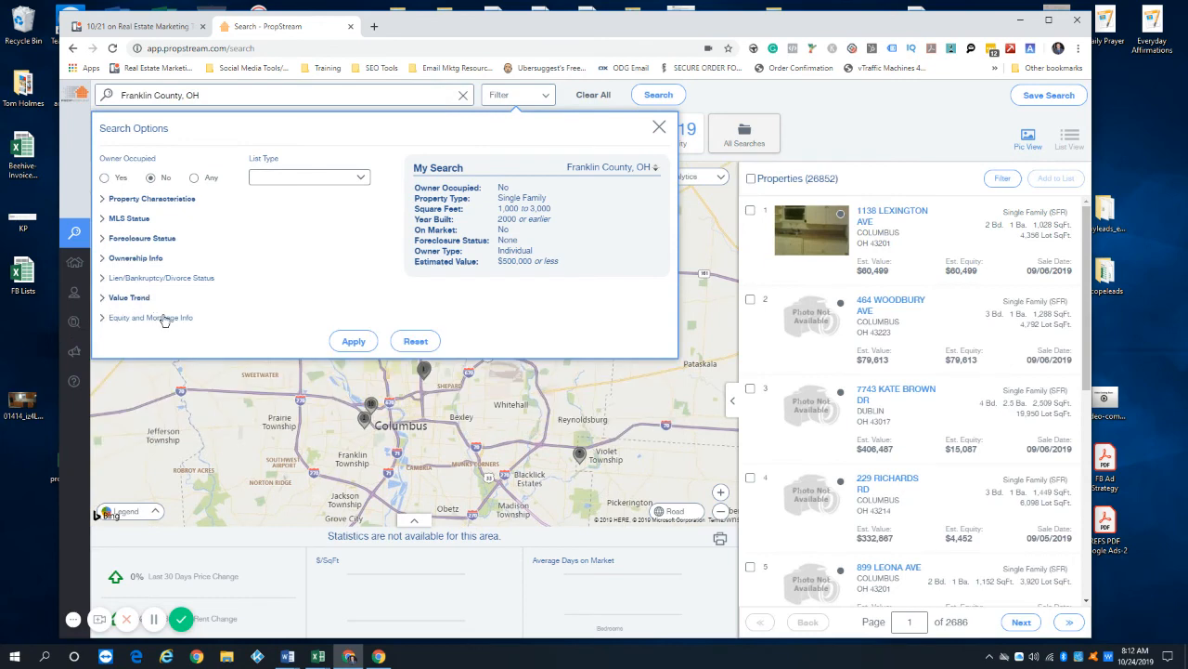
Set the minimum estimated equity to 20% and check the number of matching properties
click(165, 318)
click(278, 349)
text(20)
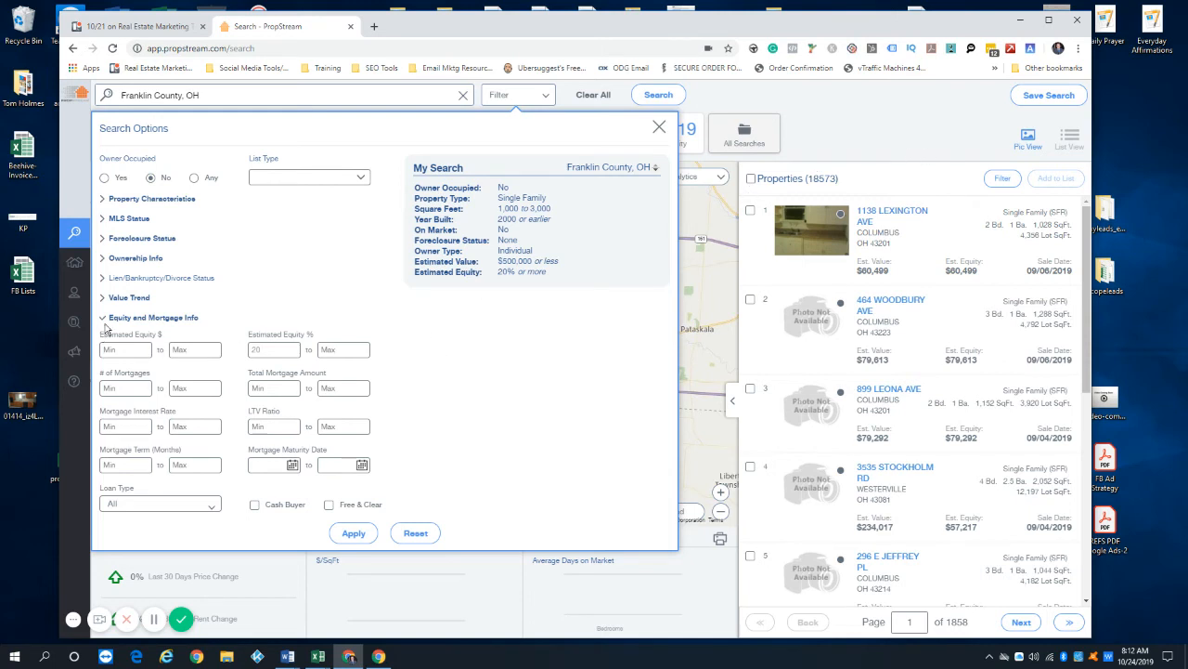
click(143, 318)
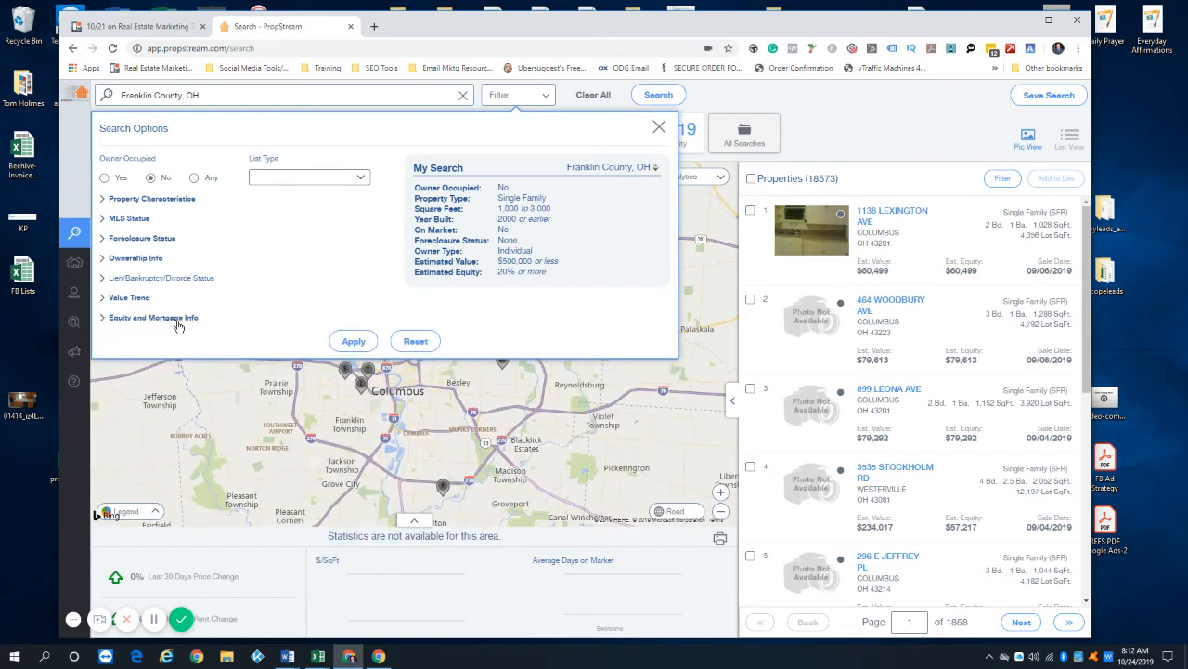
drag(807, 178, 839, 178)
click(808, 178)
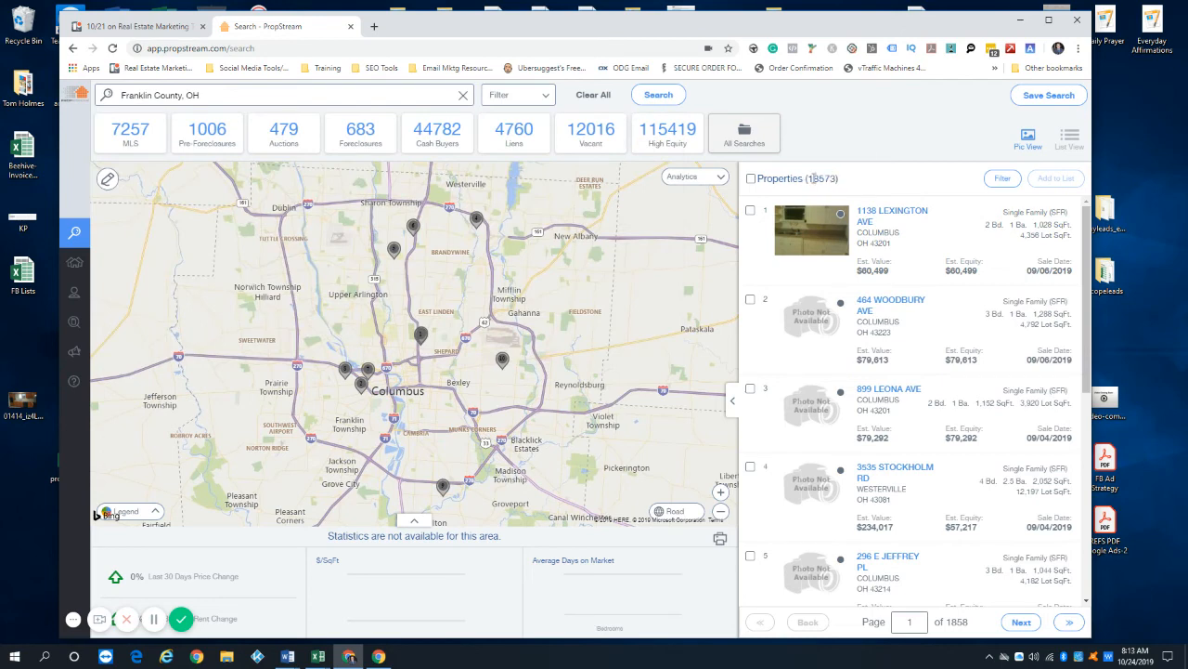
Try the Out of State Owner filter and the Vacant filter one at a time, clearing each after checking its results
click(525, 98)
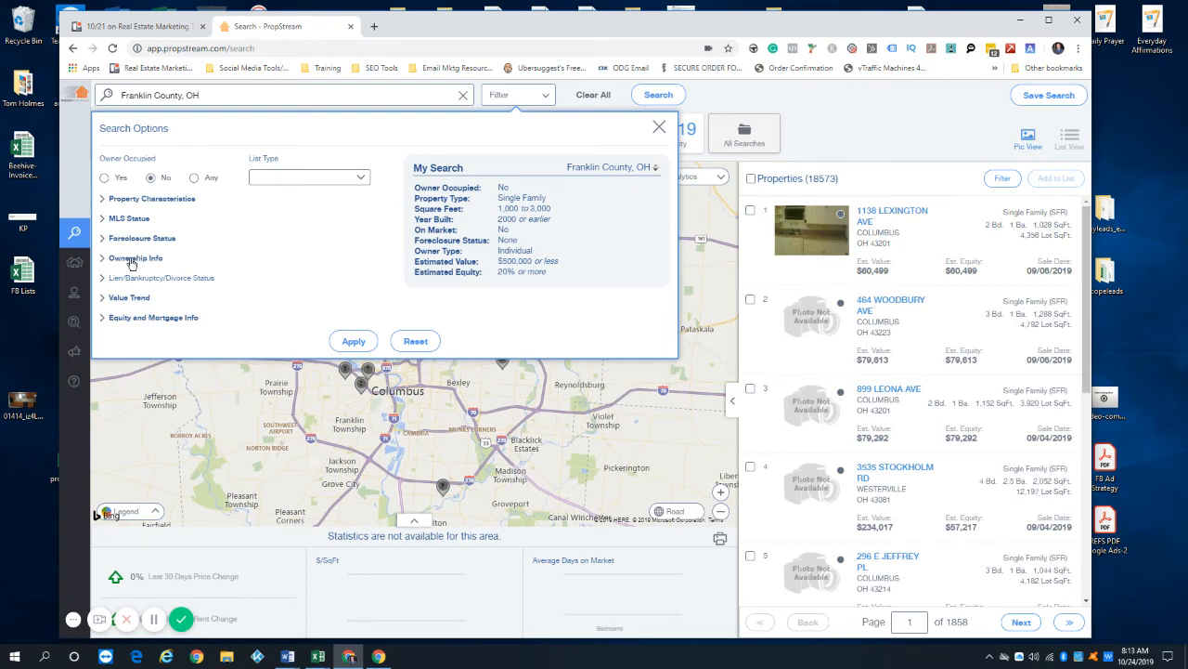
click(160, 278)
click(160, 278)
click(151, 263)
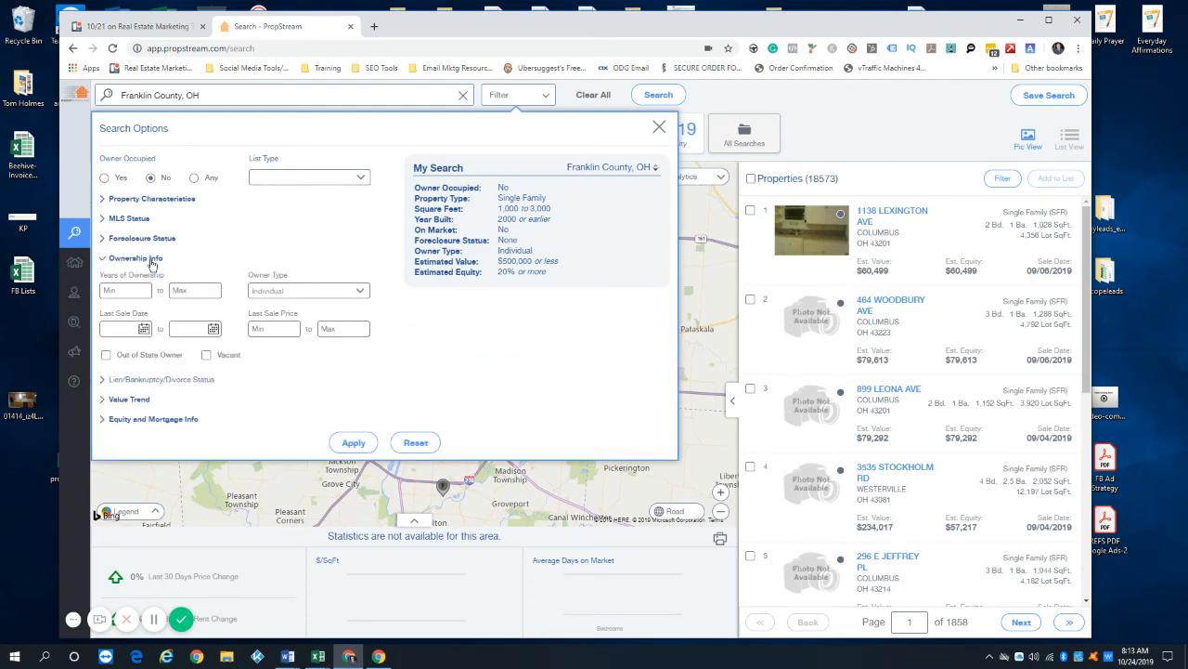
click(106, 355)
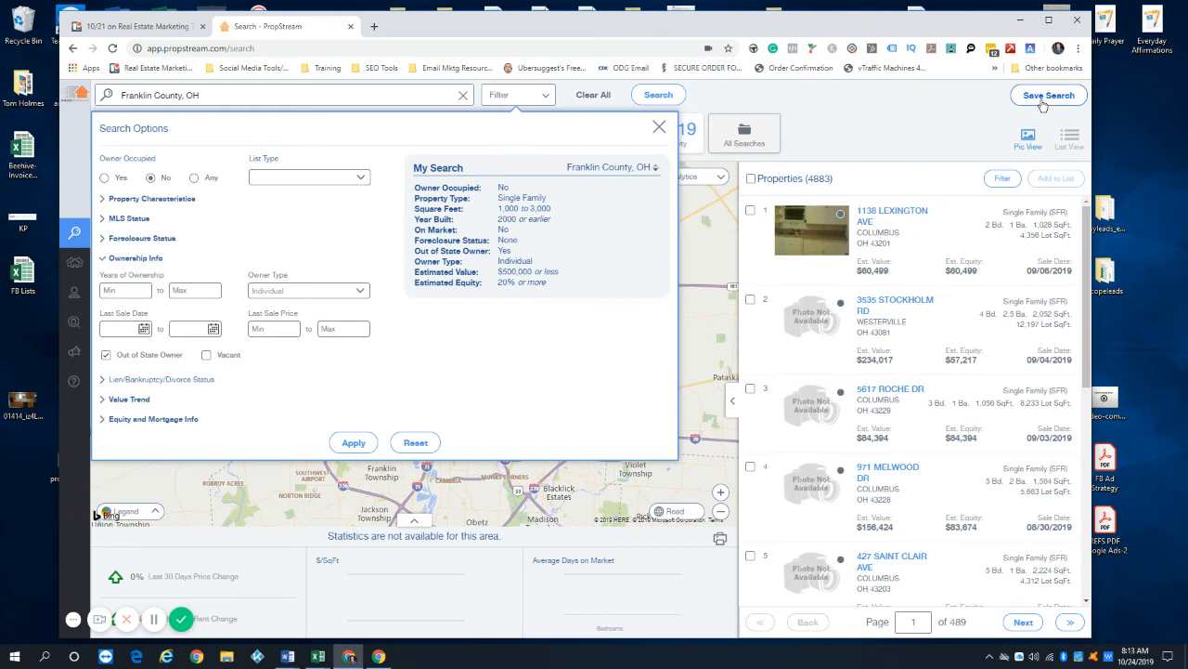
mouse_move(109, 354)
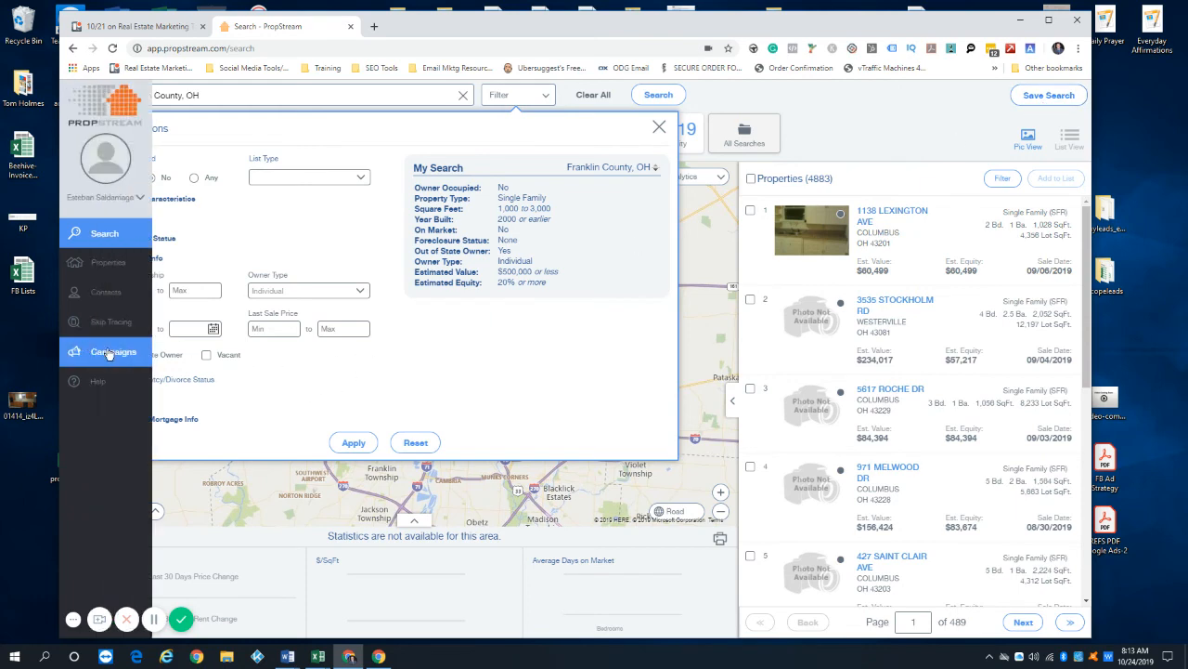
click(105, 354)
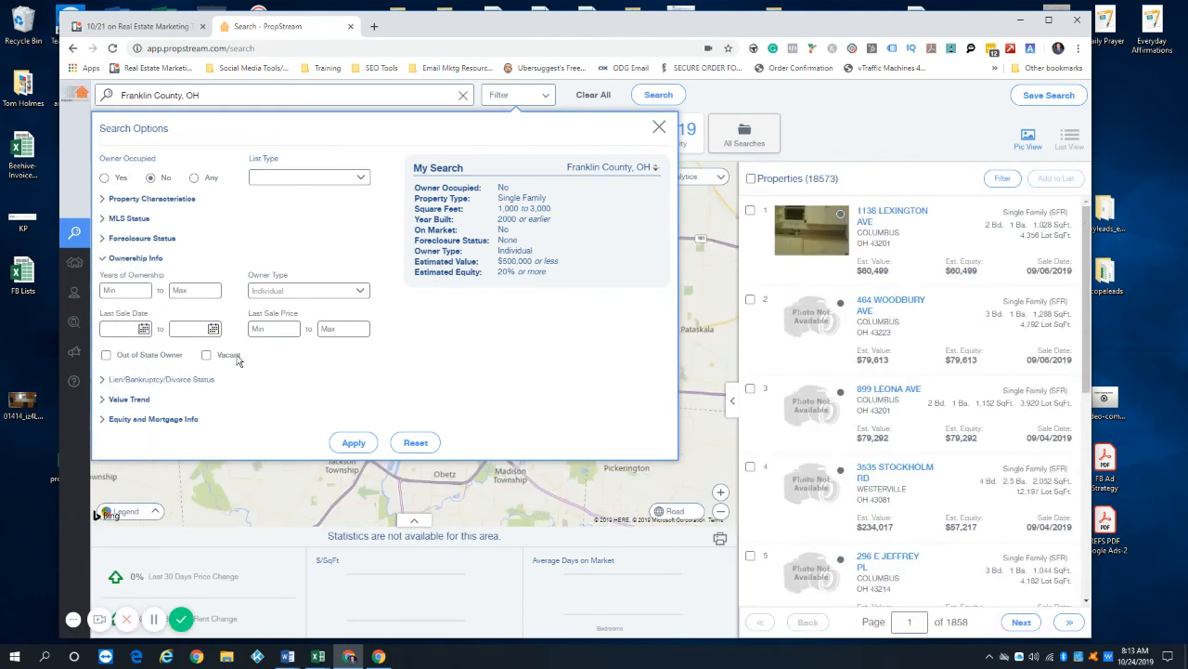
click(207, 354)
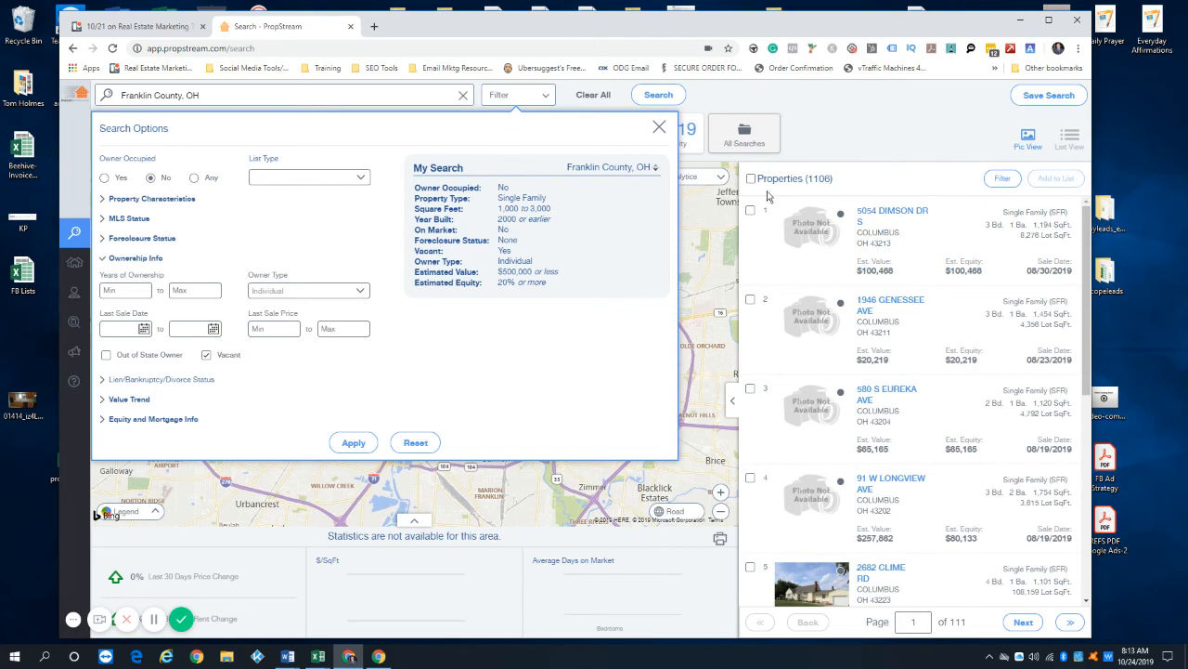
click(206, 356)
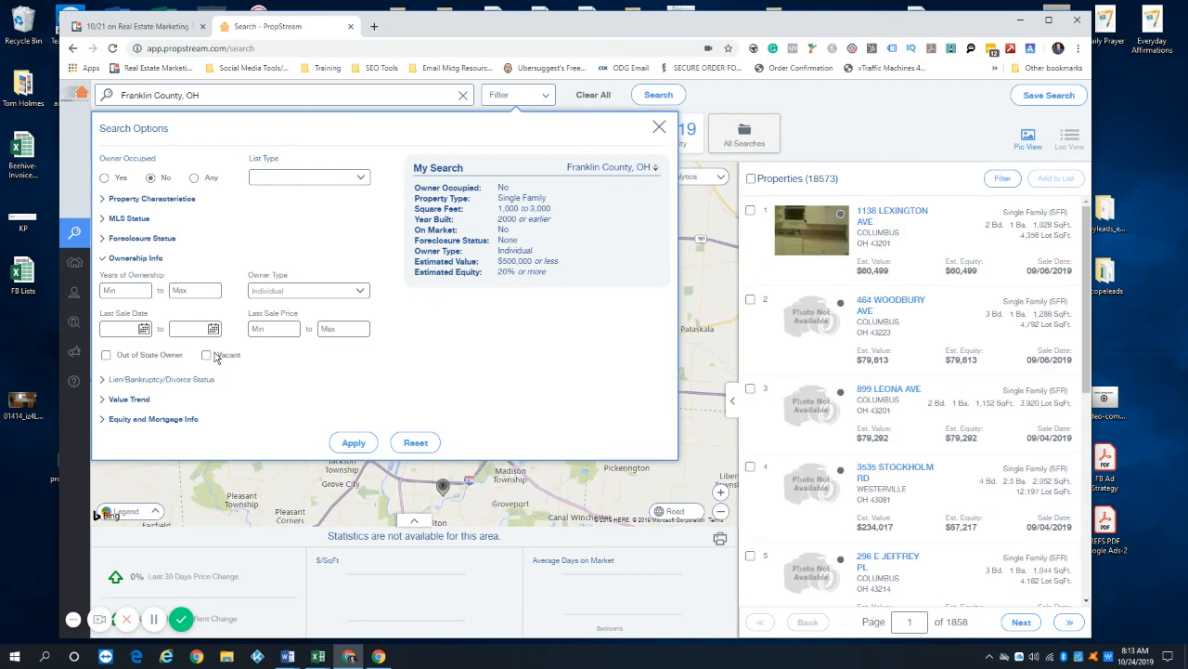
Set the minimum years of ownership to 3
click(120, 293)
text(3)
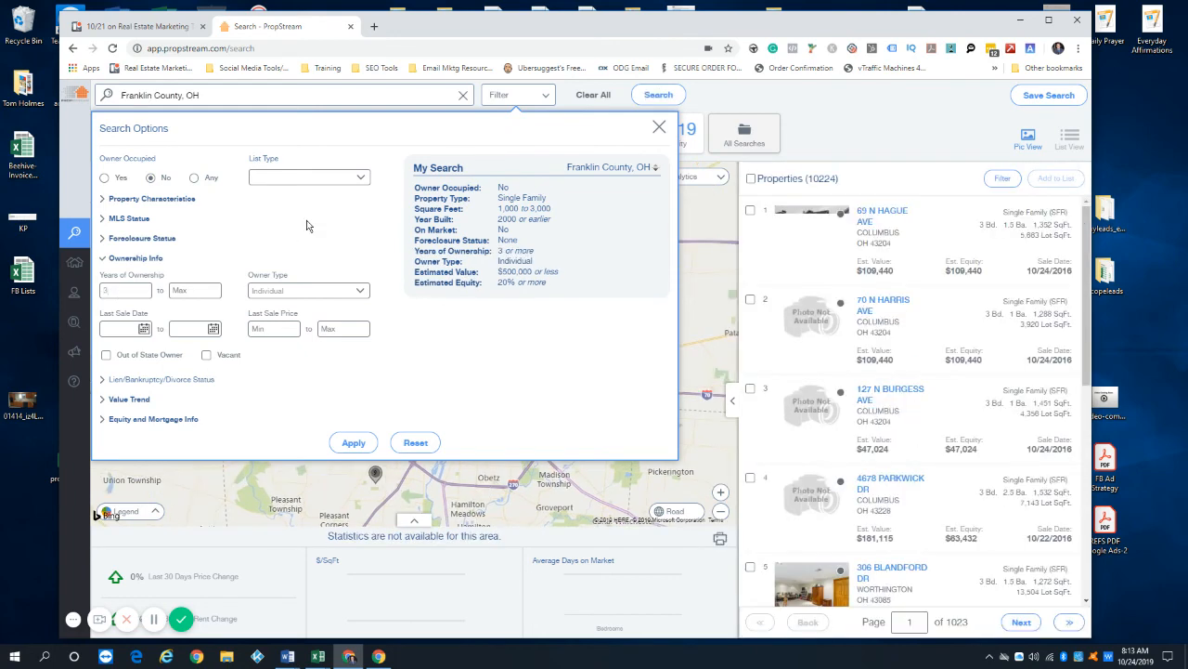
Try the Out of State Owner and Vacant filters in combination with the 3-year ownership minimum, and clear both
click(106, 357)
click(106, 357)
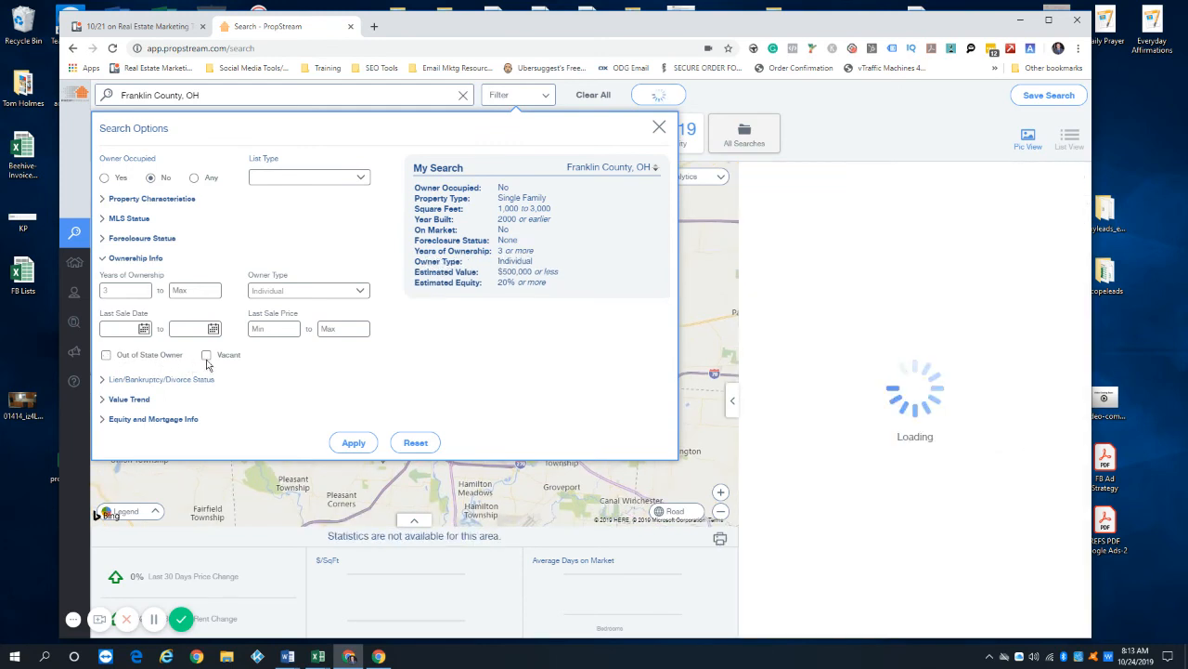
click(207, 358)
click(208, 358)
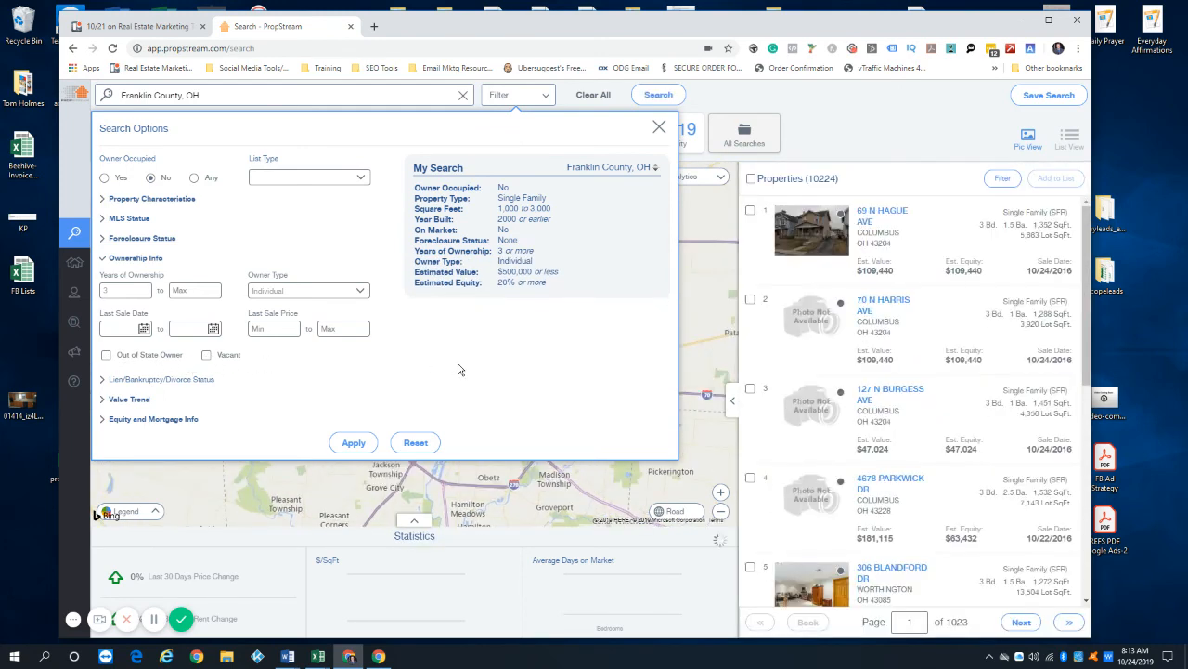
click(207, 357)
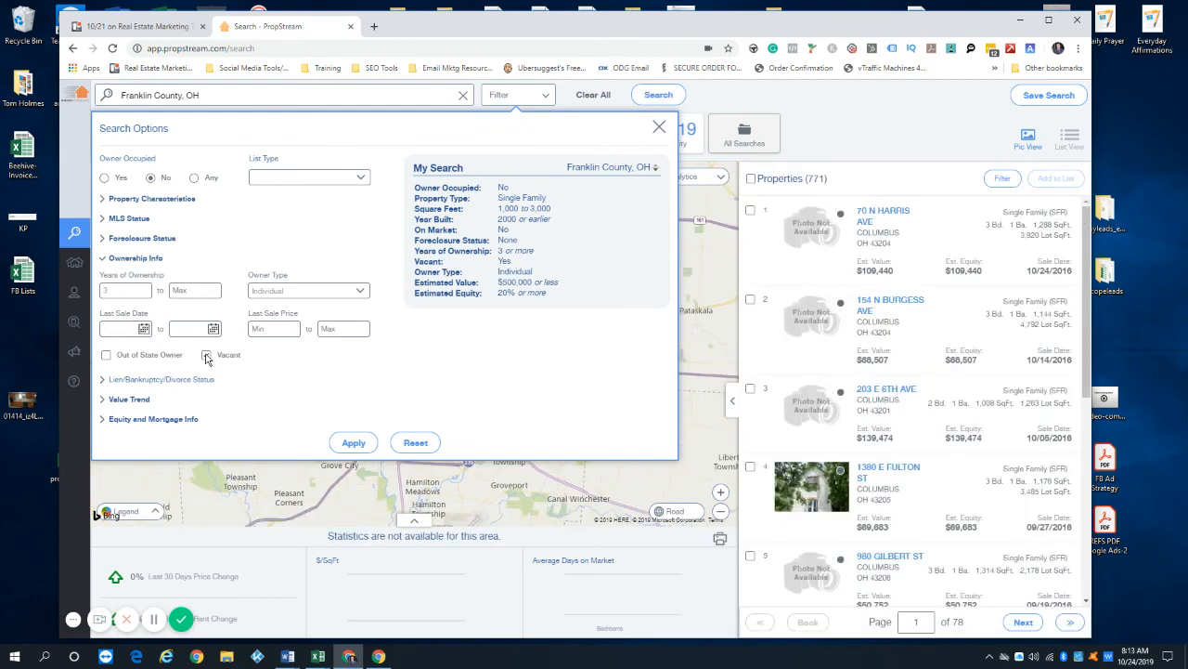
click(207, 358)
Start a new saved search from the current criteria, leave its name blank, and return to the filter options
click(1049, 95)
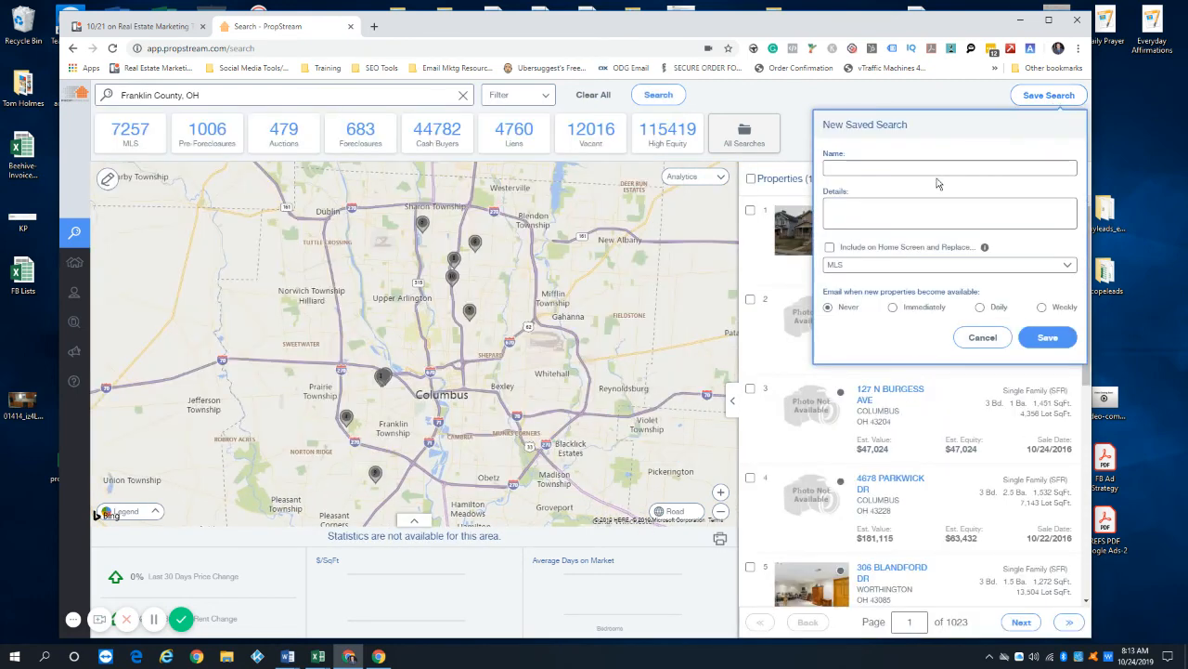
click(894, 169)
click(527, 96)
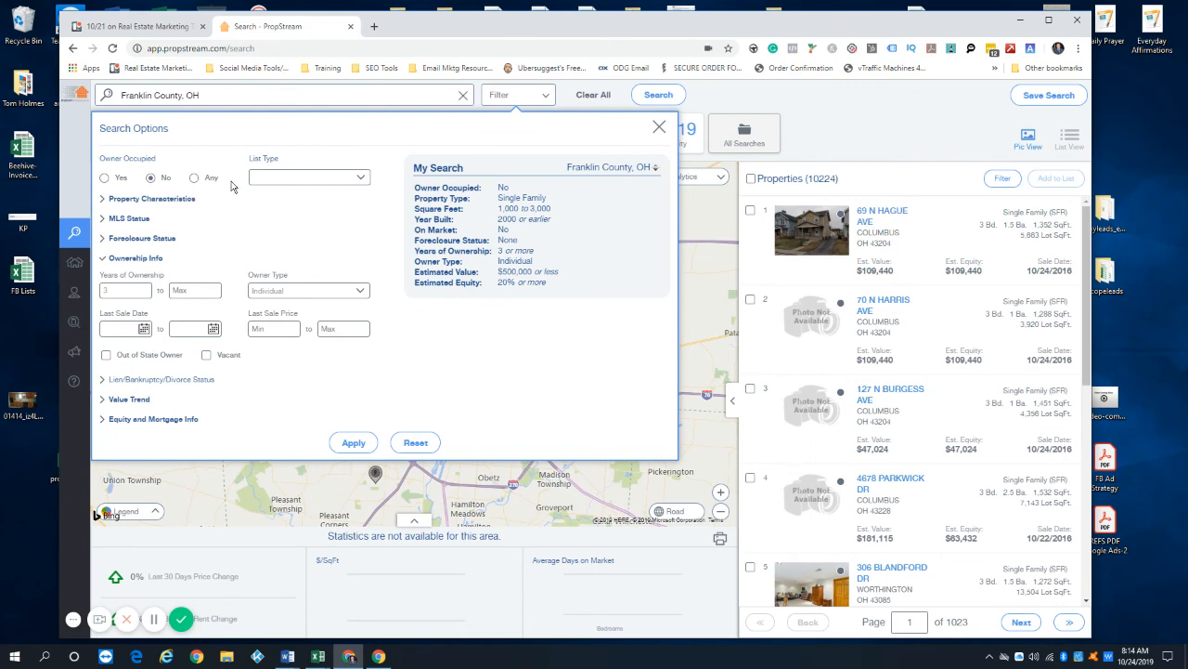
Set Owner Occupied to Any, and preview the results for properties with a lien before clearing that filter
click(195, 179)
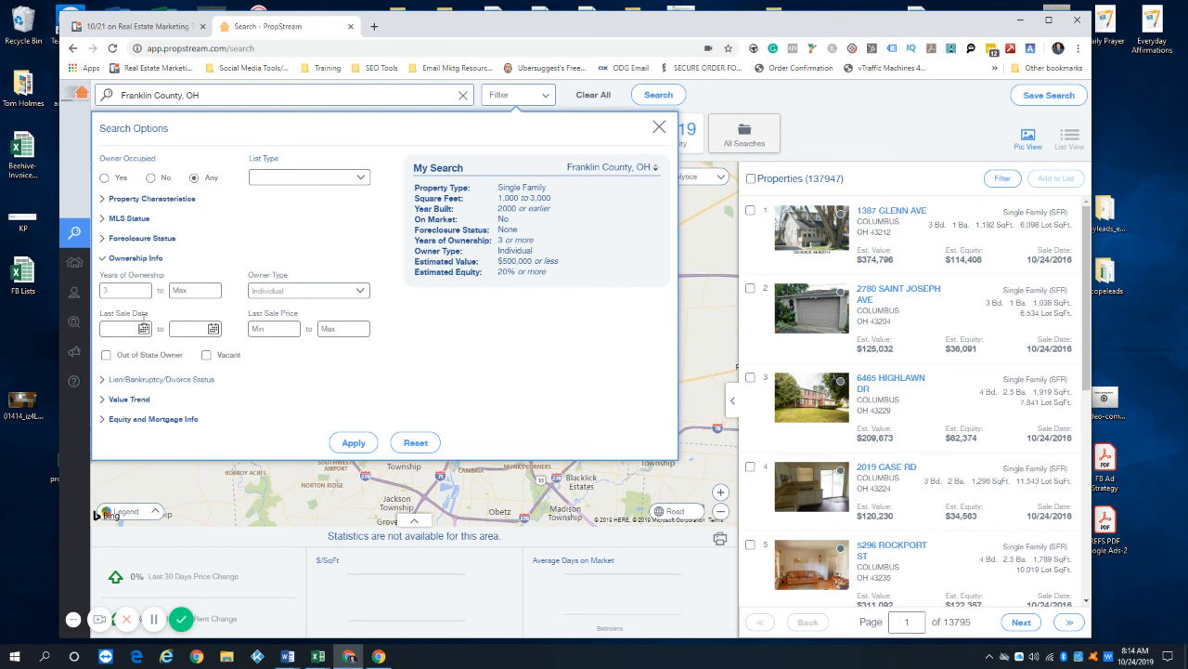
click(142, 382)
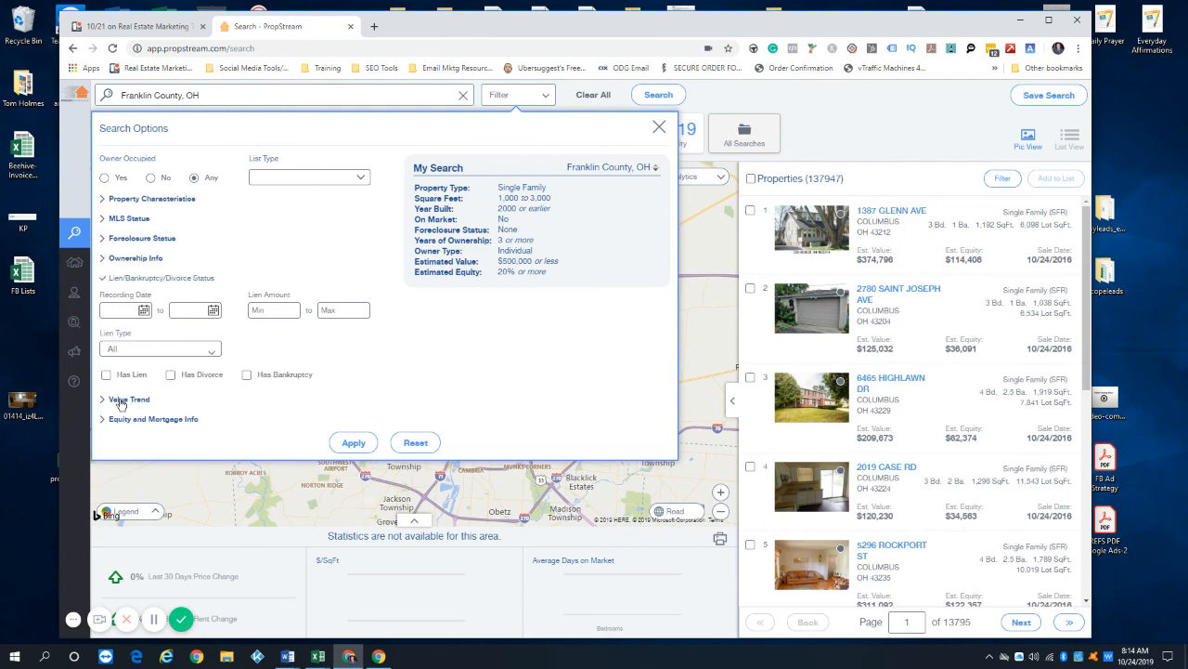
click(108, 375)
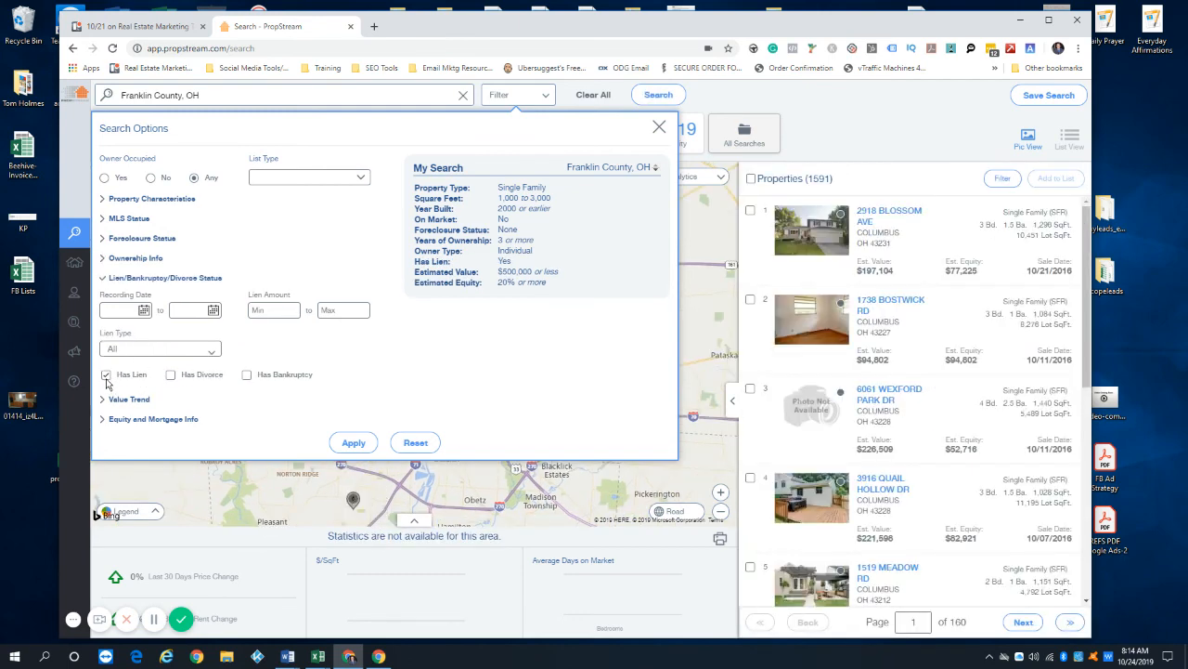
click(108, 376)
Restrict the results to properties with a bankruptcy, check the number of matches, and reopen the filter options
click(246, 375)
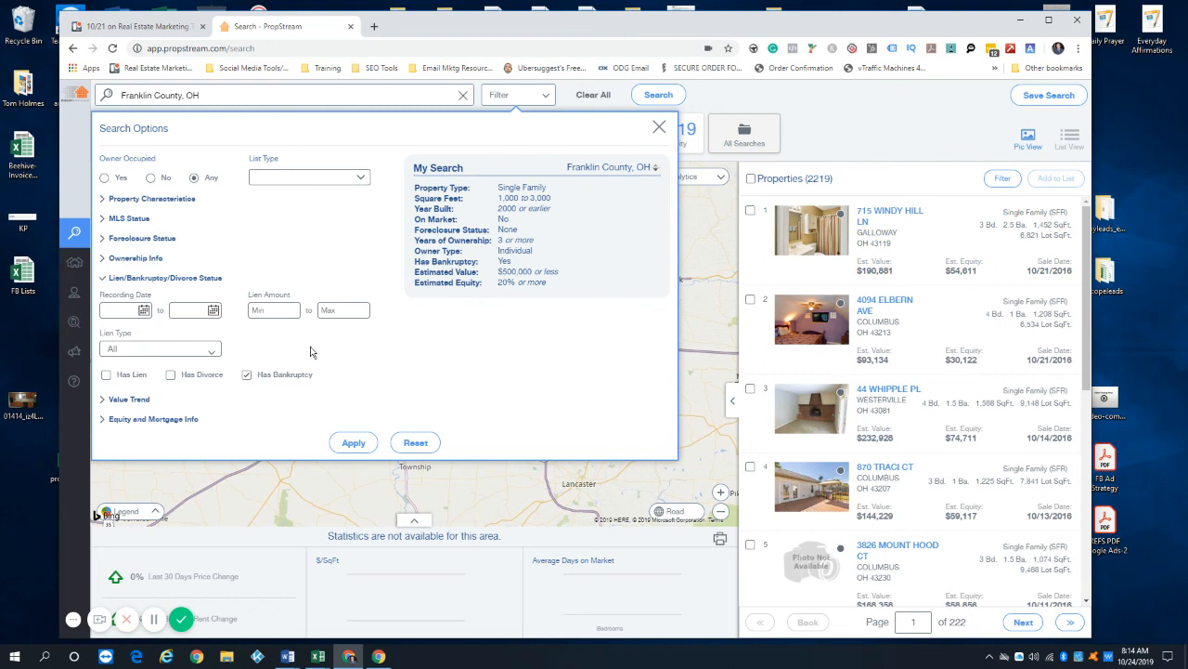
drag(808, 177, 832, 178)
click(831, 178)
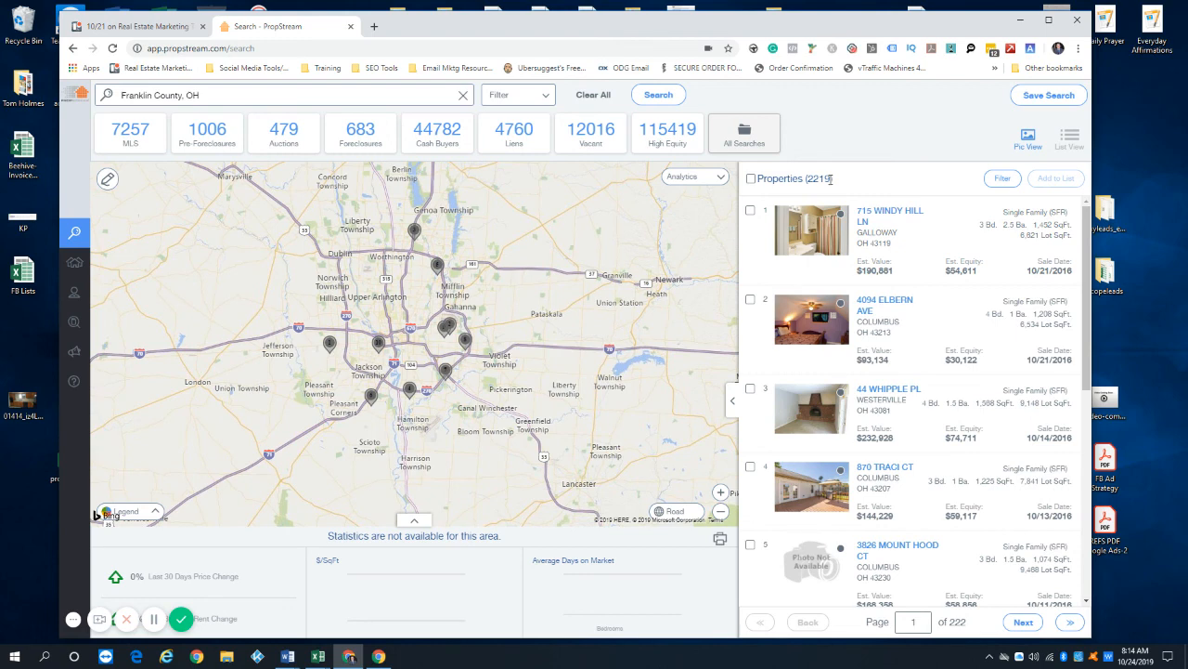
click(519, 93)
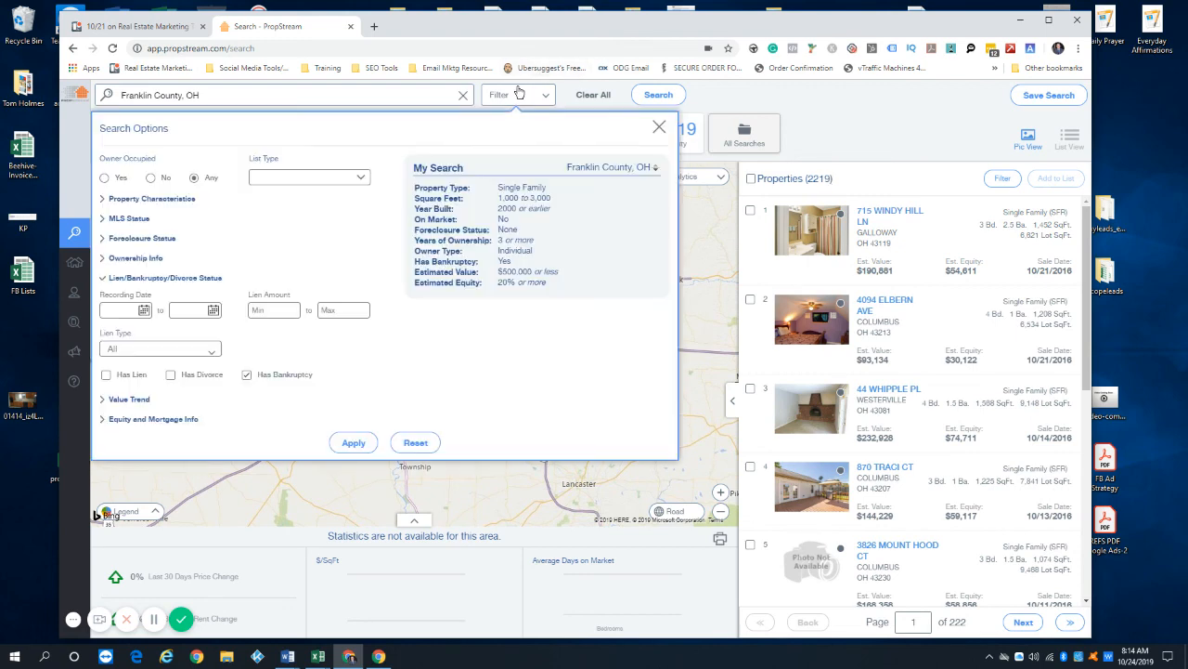